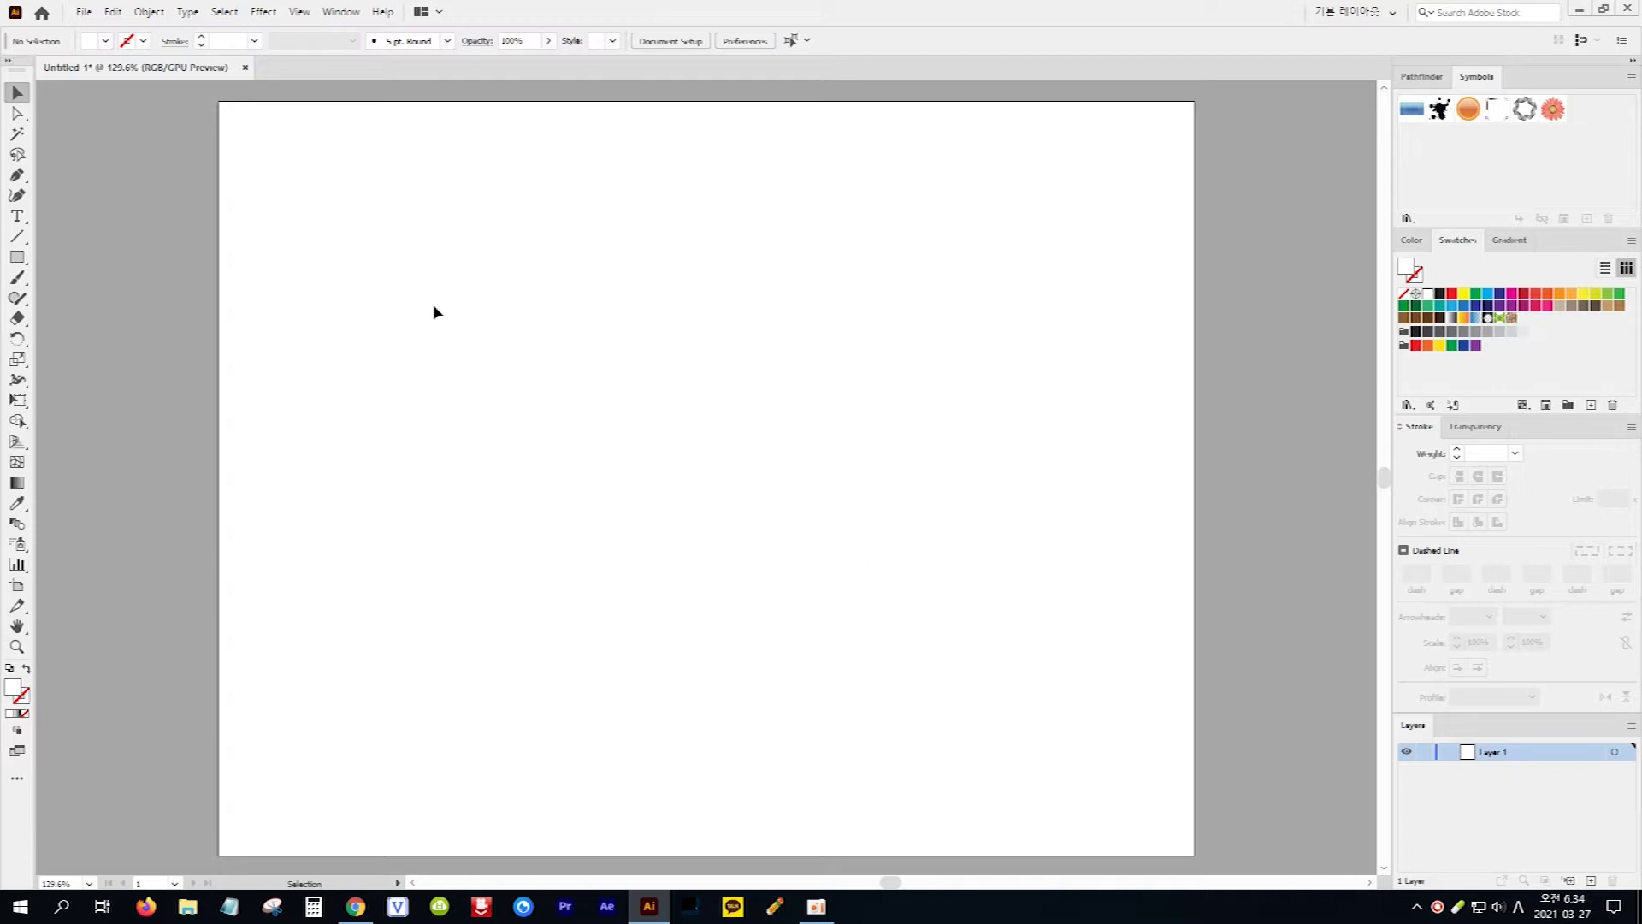
# Place the image 우리은행.jpg, unlinked and at its original size, against the artboard's left edge.
pyautogui.click(84, 12)
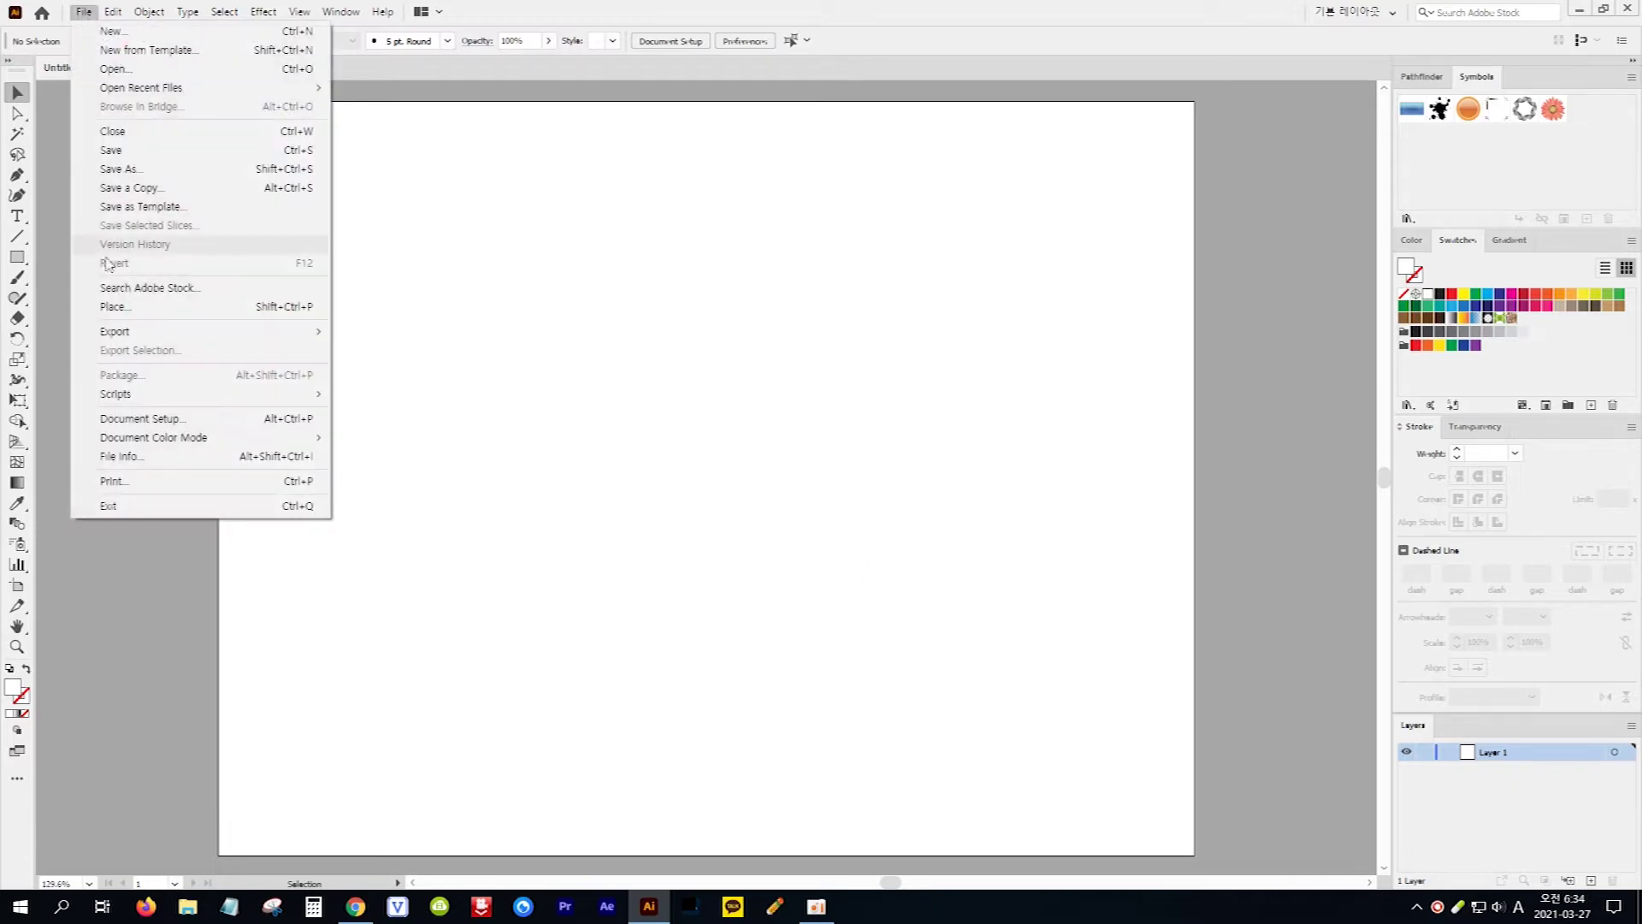
pyautogui.click(133, 307)
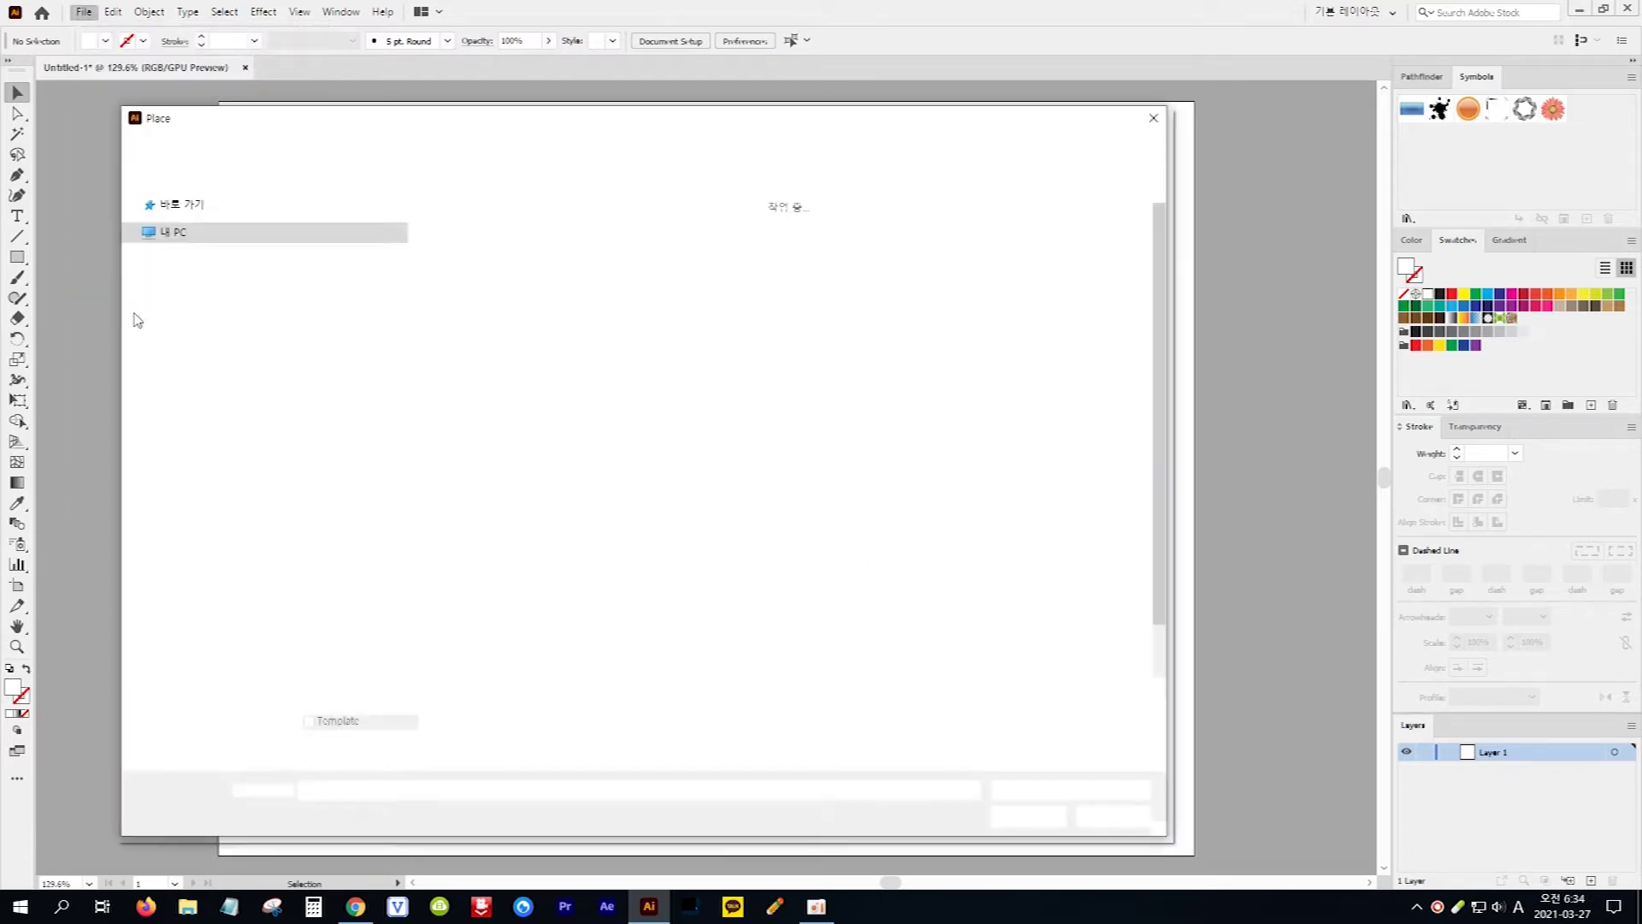
pyautogui.scroll(-1, 470, 564)
pyautogui.click(469, 628)
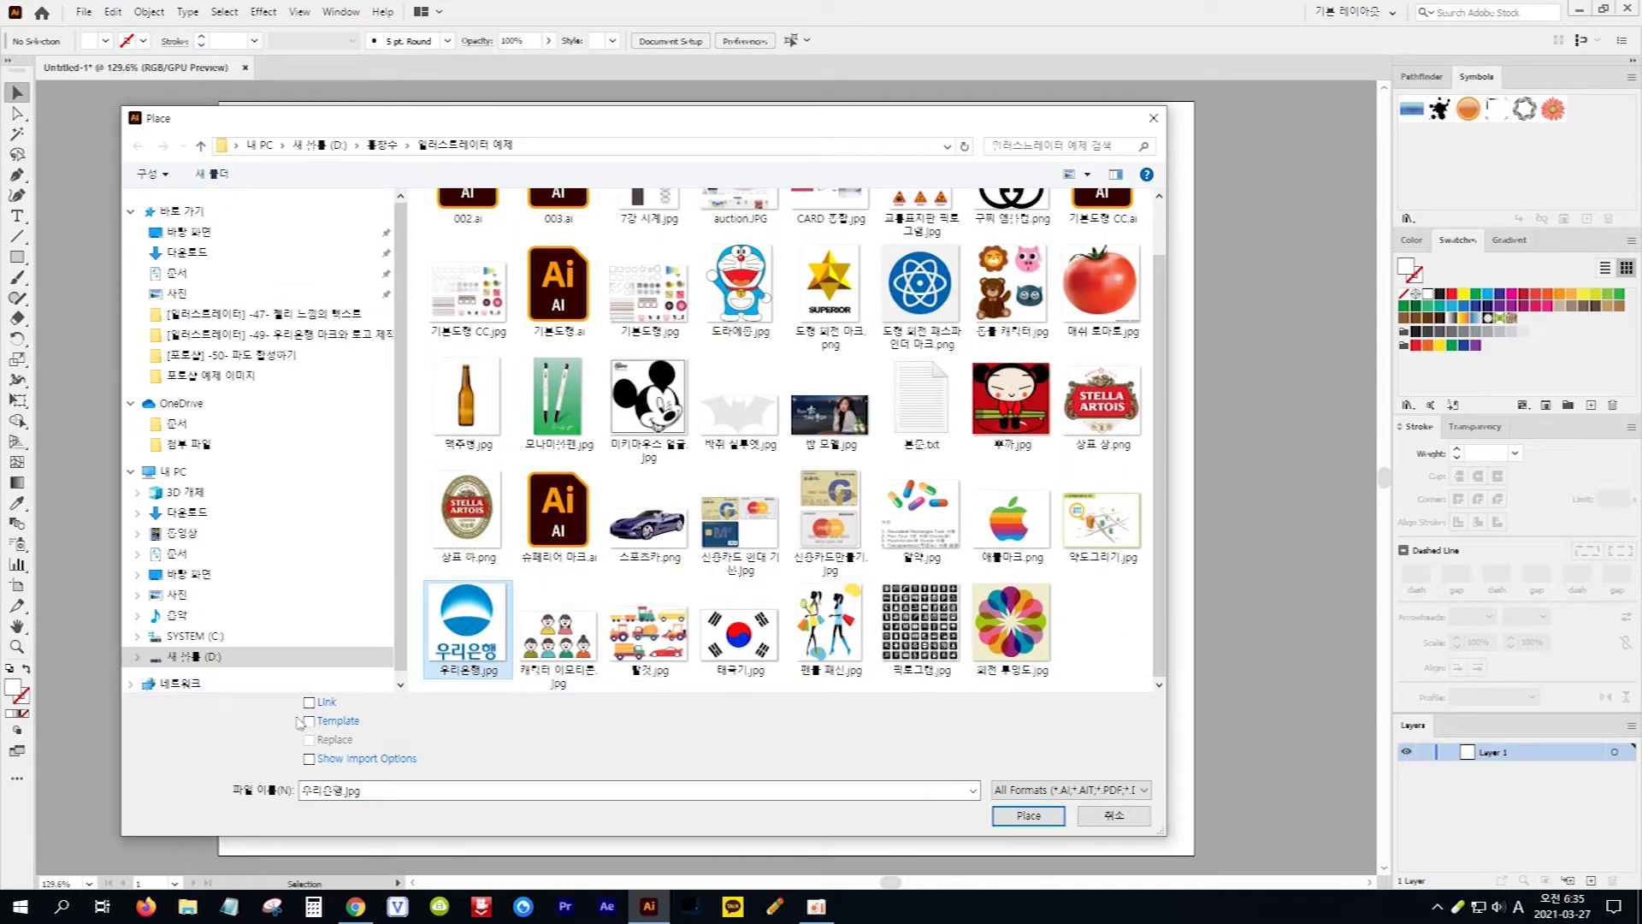
pyautogui.click(1029, 816)
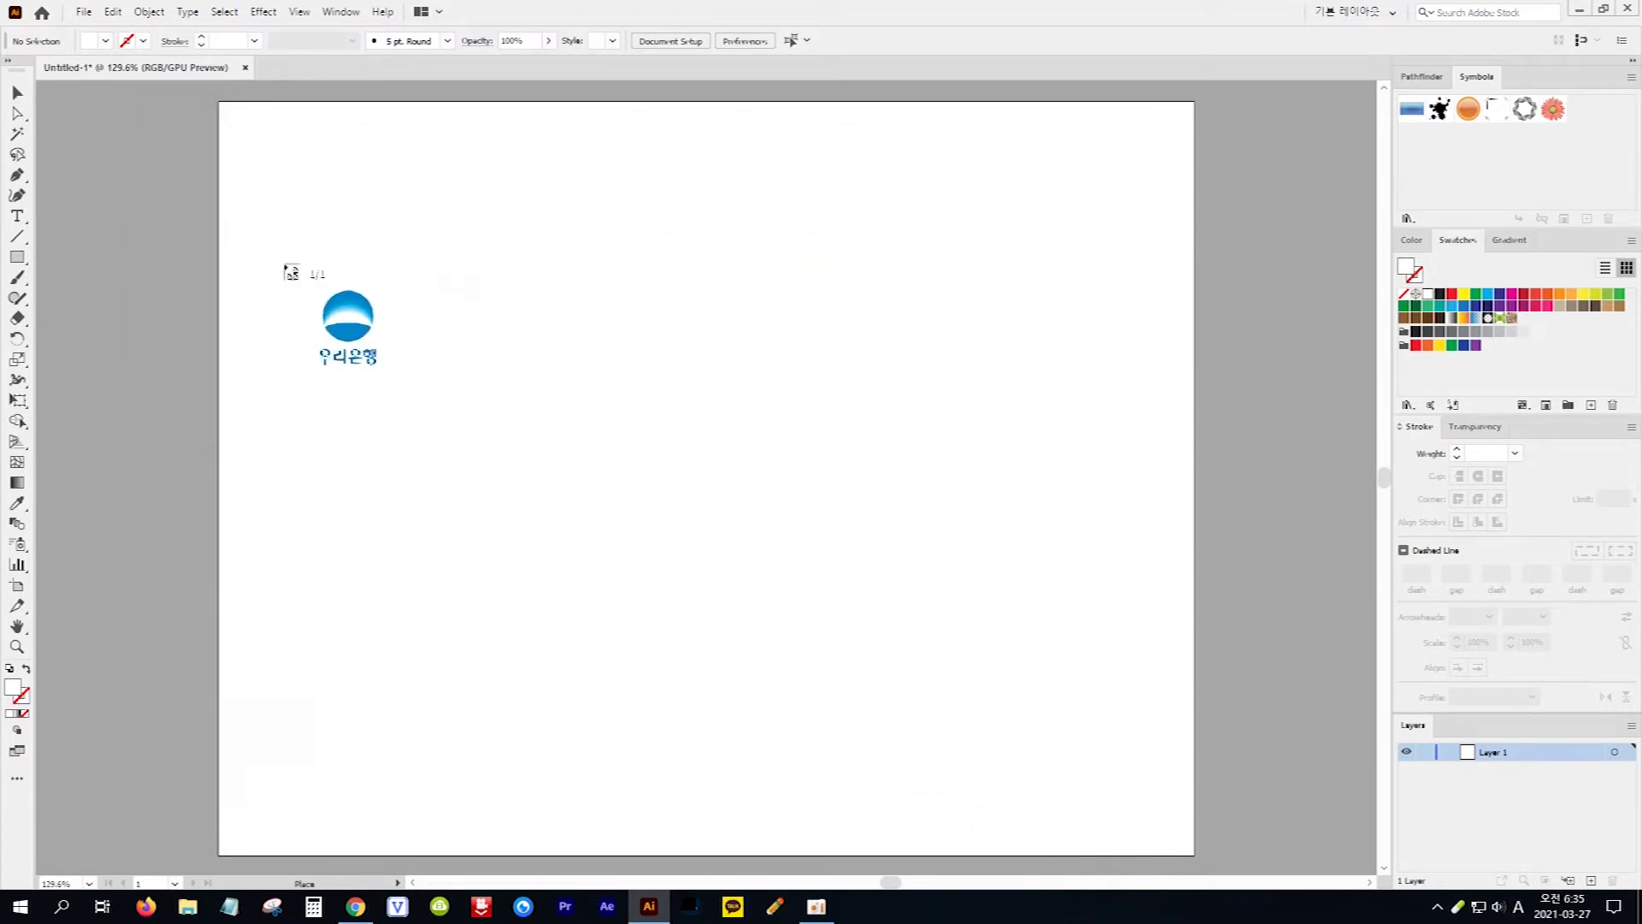
pyautogui.click(218, 208)
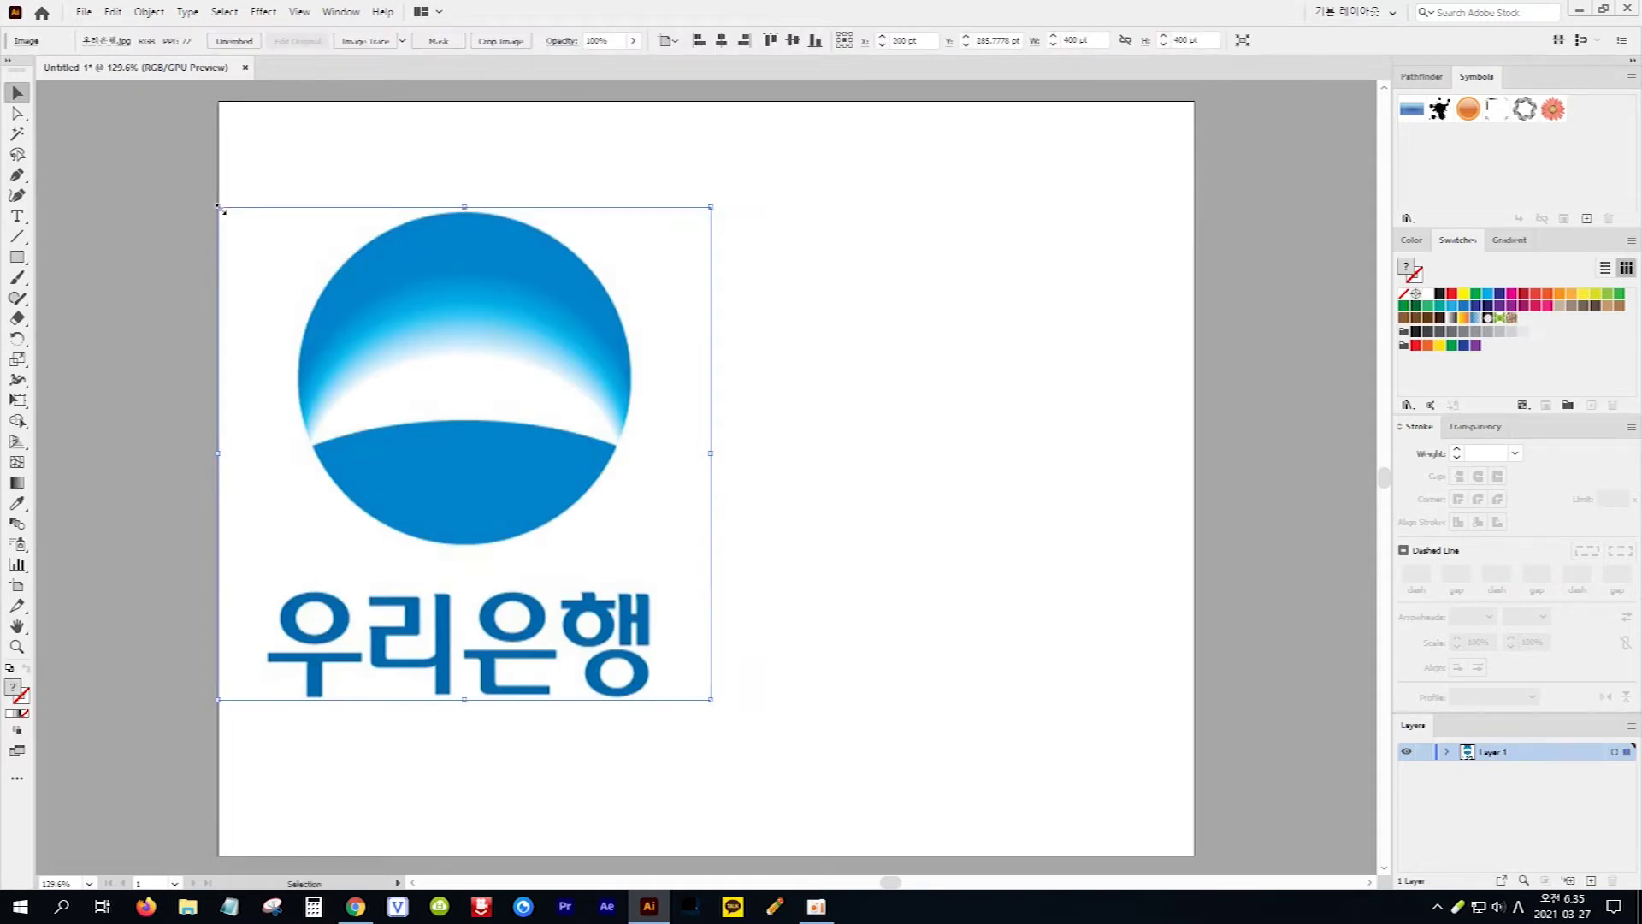
# Draw a circle about 269 pt in diameter from the centre of the logo's emblem, with no fill and a black outline.
pyautogui.click(16, 258)
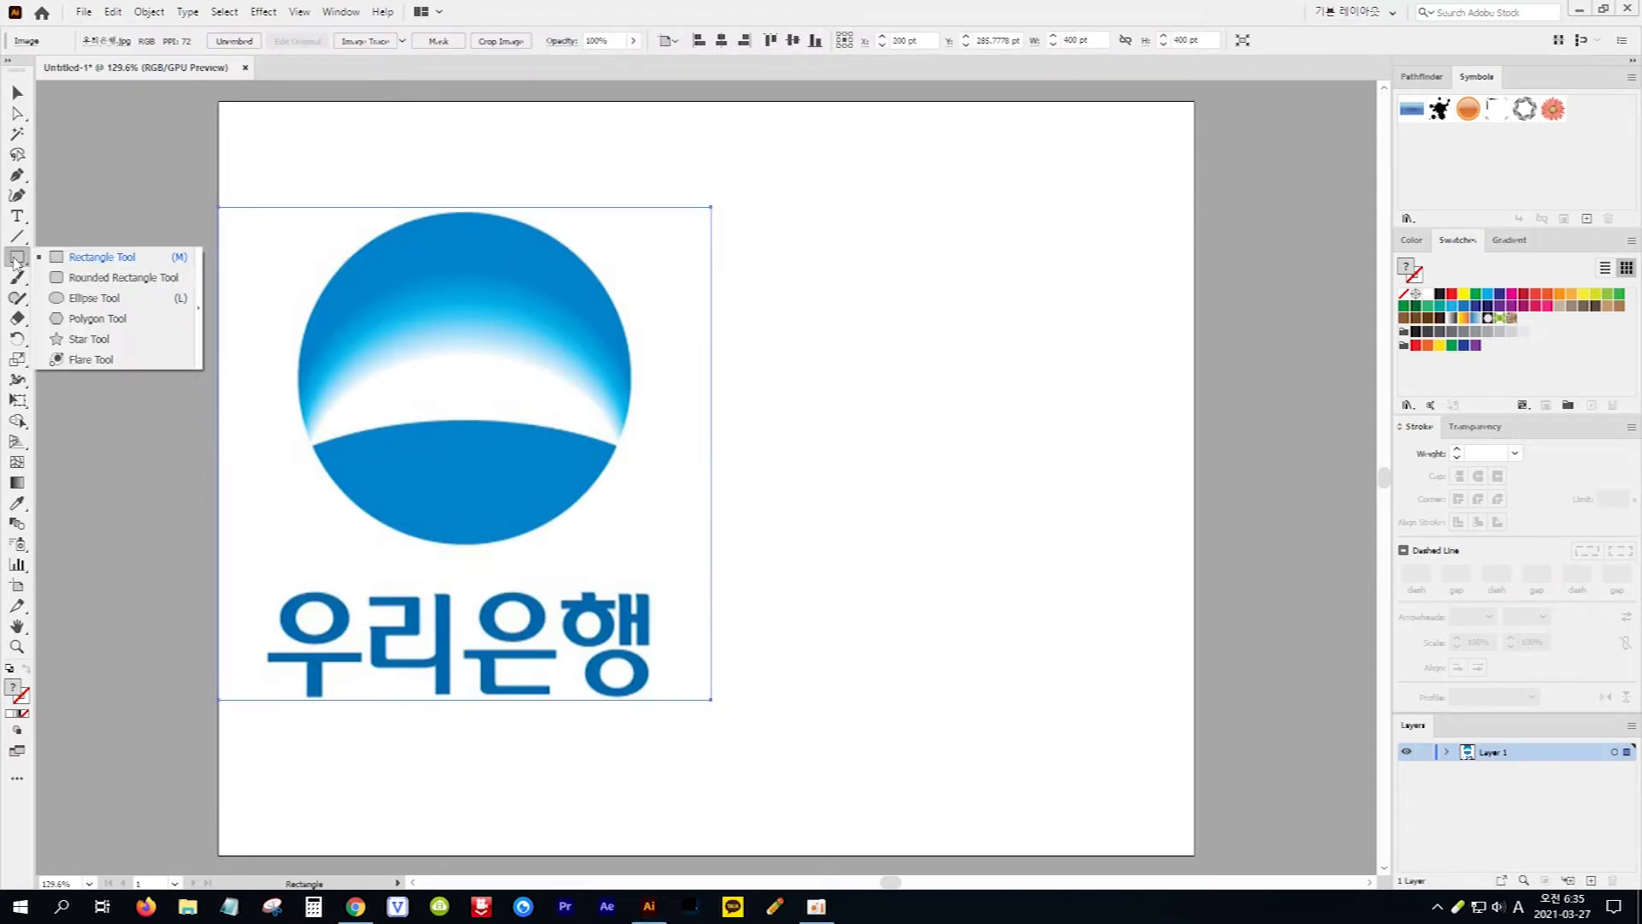
pyautogui.click(99, 298)
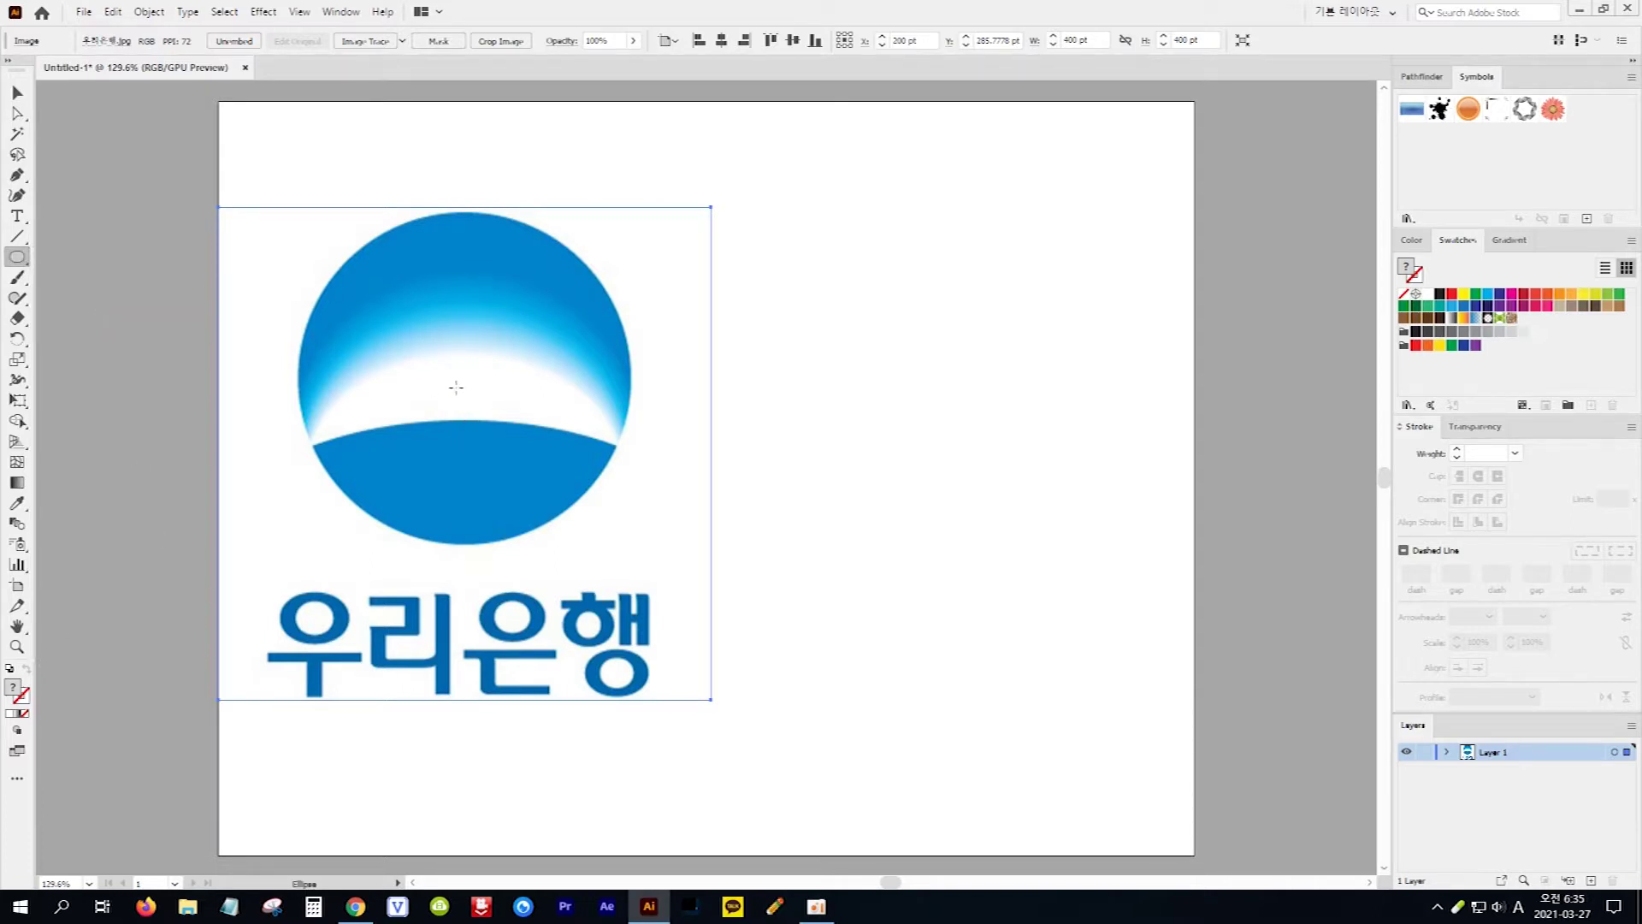
pyautogui.moveTo(459, 375)
pyautogui.mouseDown()
pyautogui.moveTo(527, 437)
pyautogui.moveTo(608, 423)
pyautogui.moveTo(625, 500)
pyautogui.mouseUp()
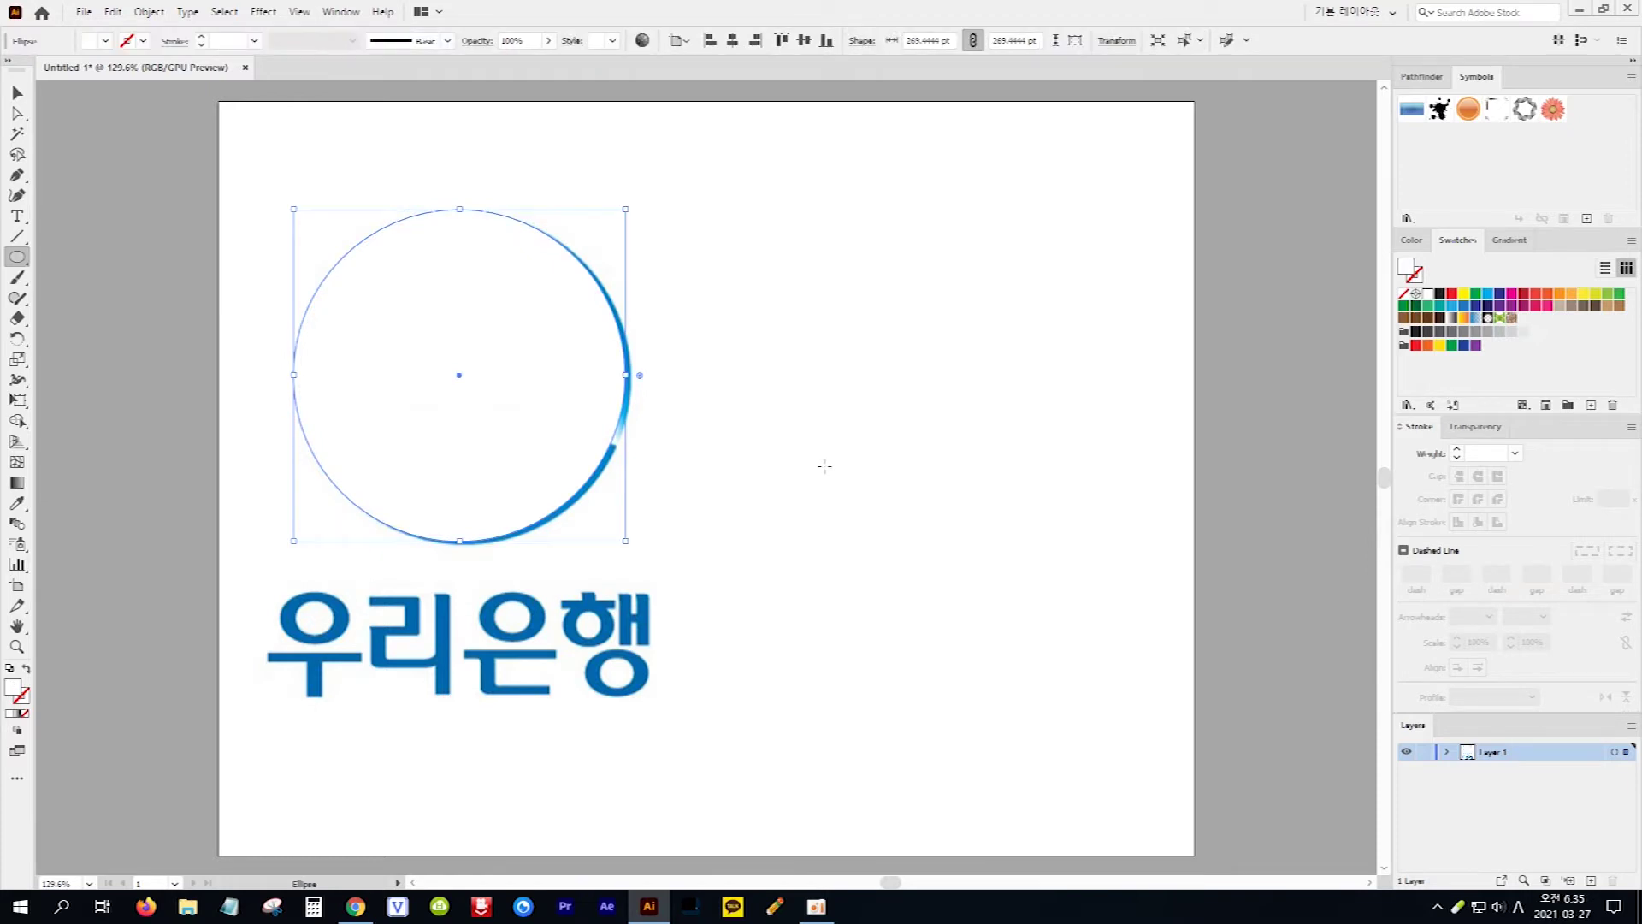
pyautogui.click(25, 715)
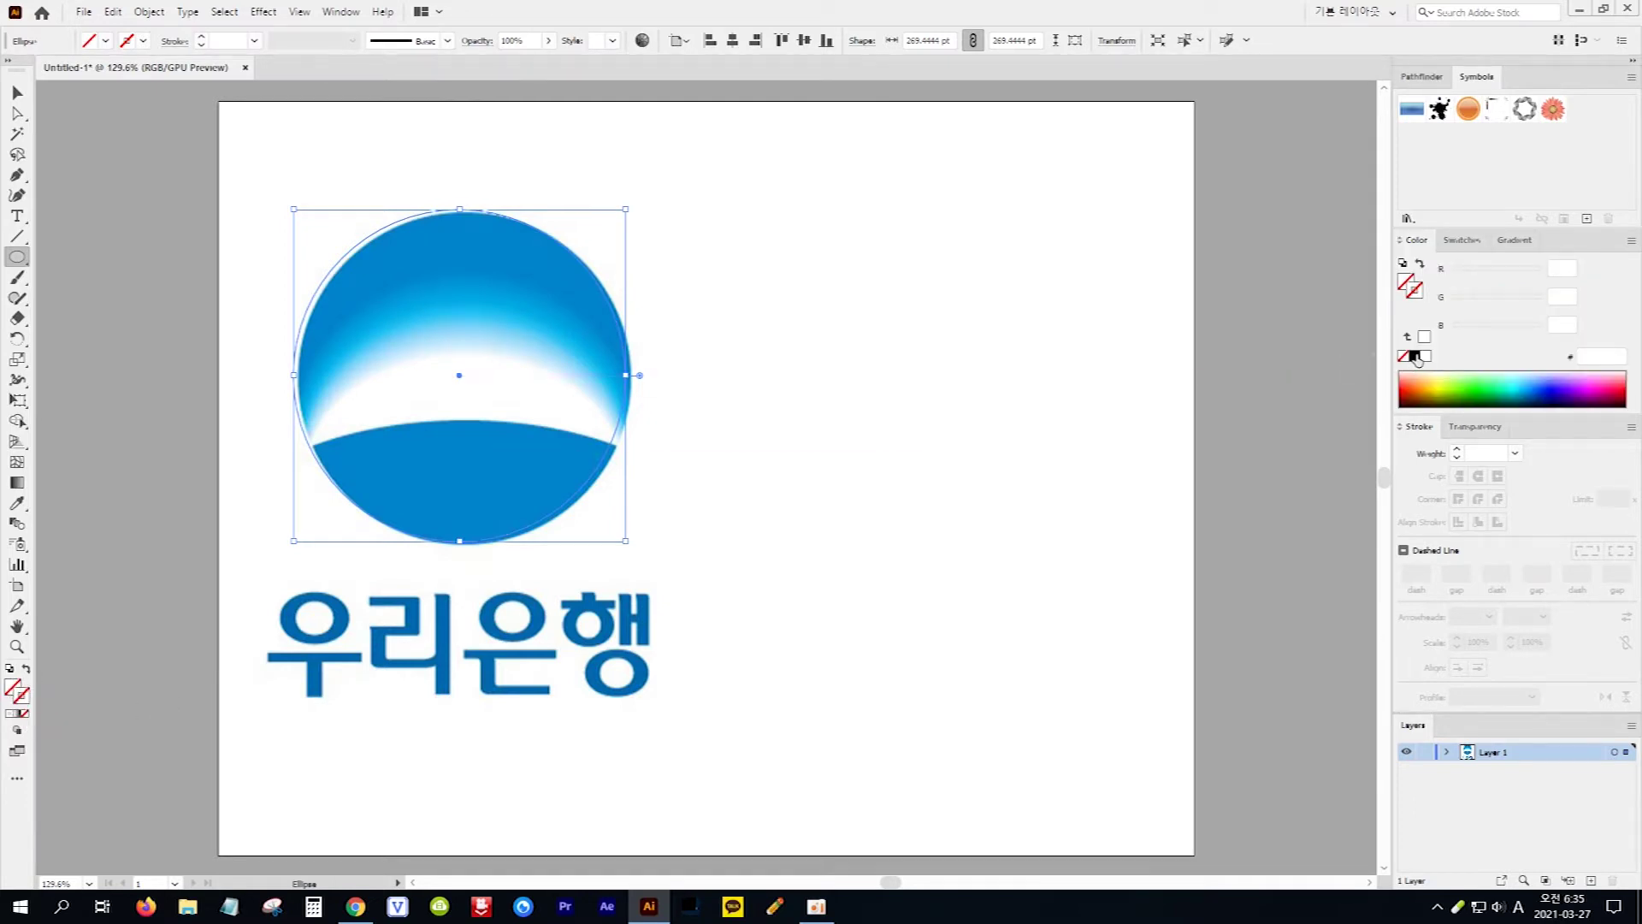
pyautogui.click(1416, 355)
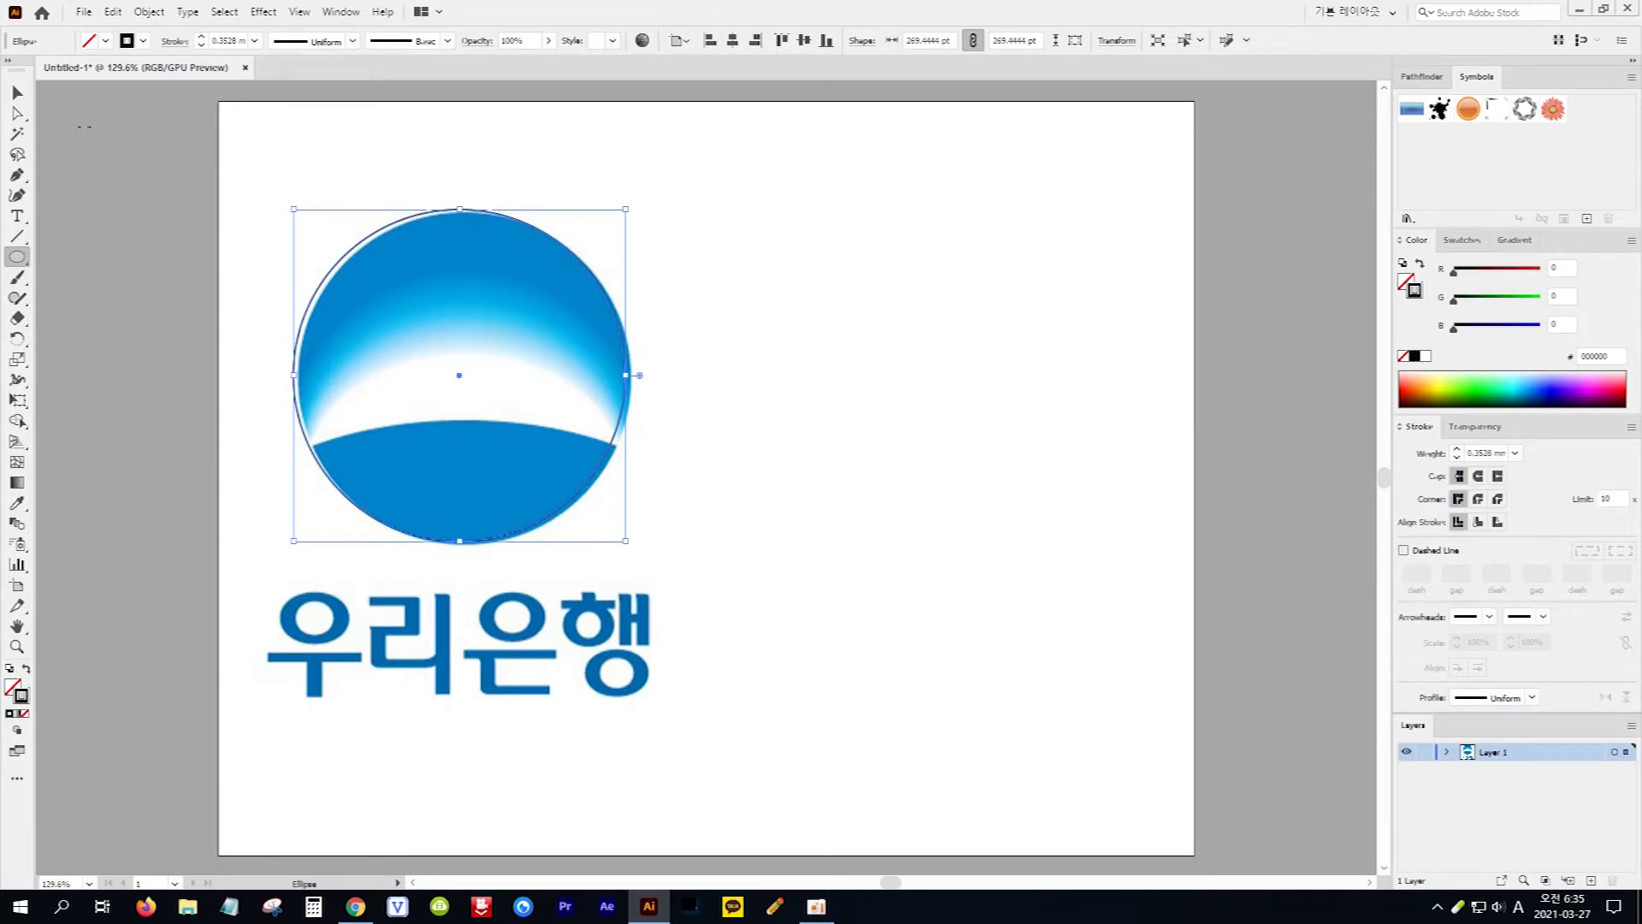
# Move the circle to the upper right of the artboard and copy it about 29 pt straight down.
pyautogui.click(17, 92)
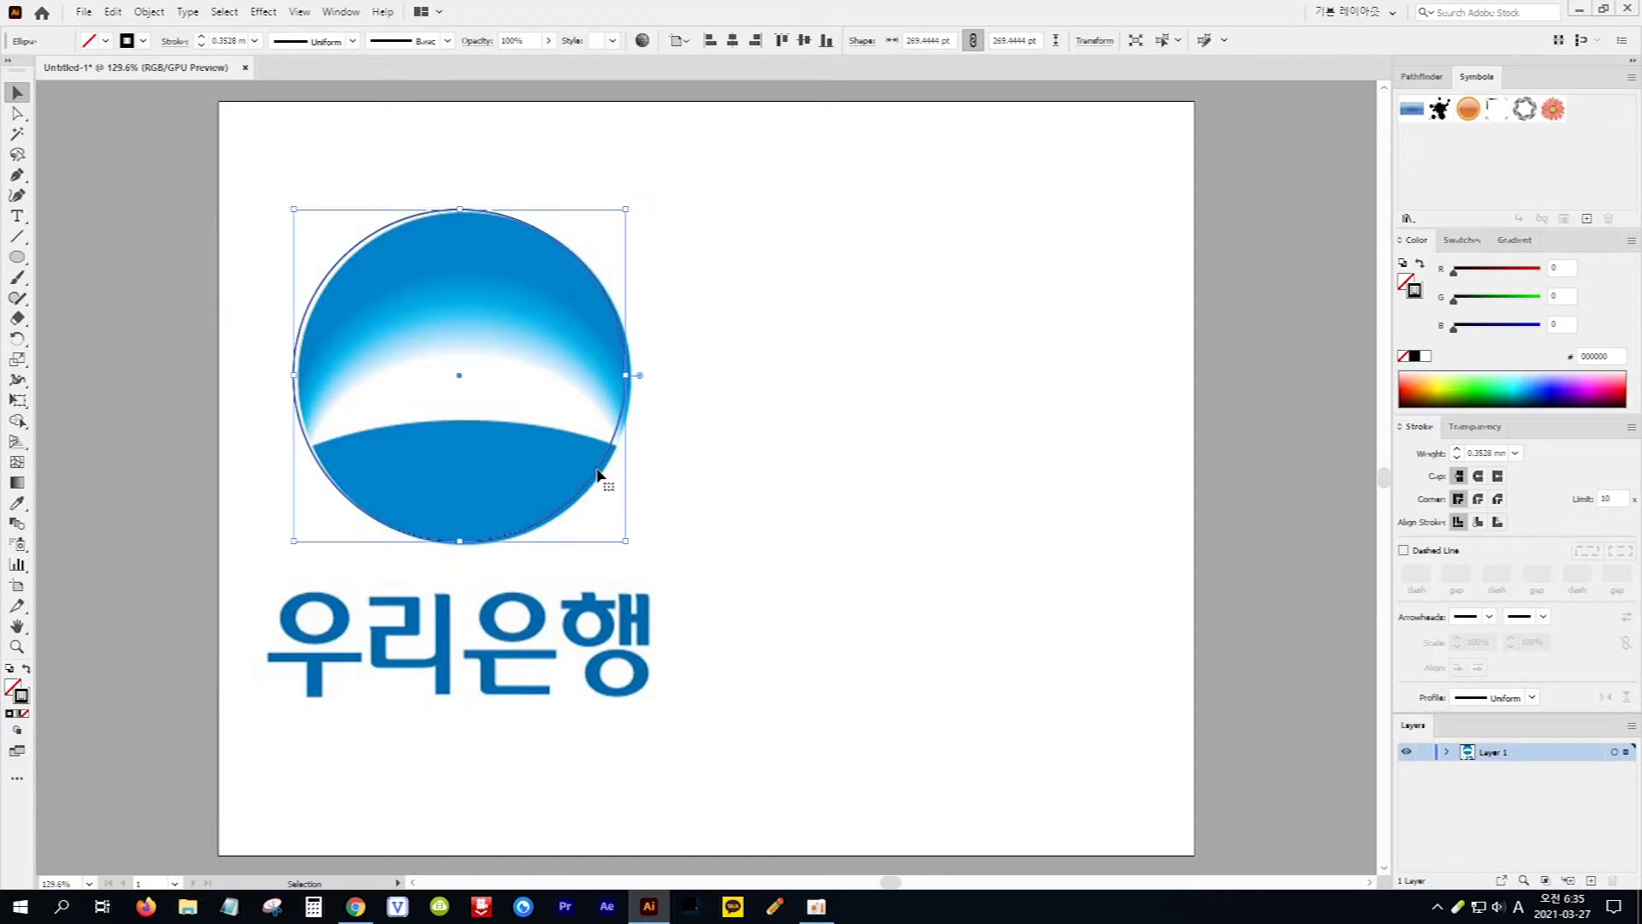
pyautogui.moveTo(597, 475); pyautogui.dragTo(1151, 379)
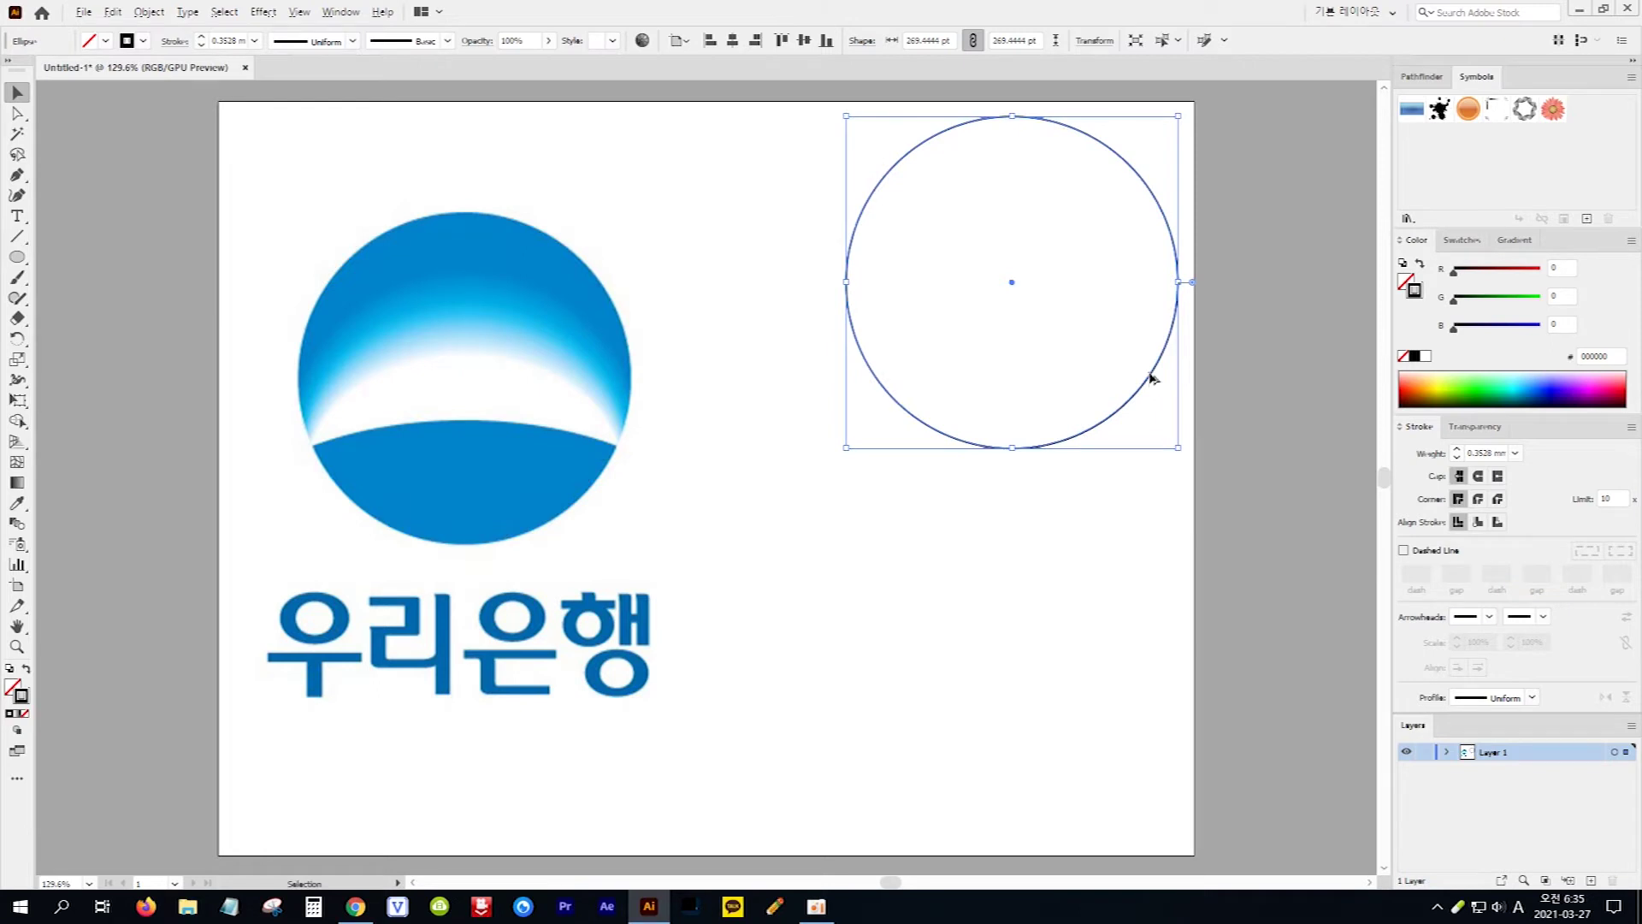
pyautogui.moveTo(1151, 379); pyautogui.dragTo(1151, 416)
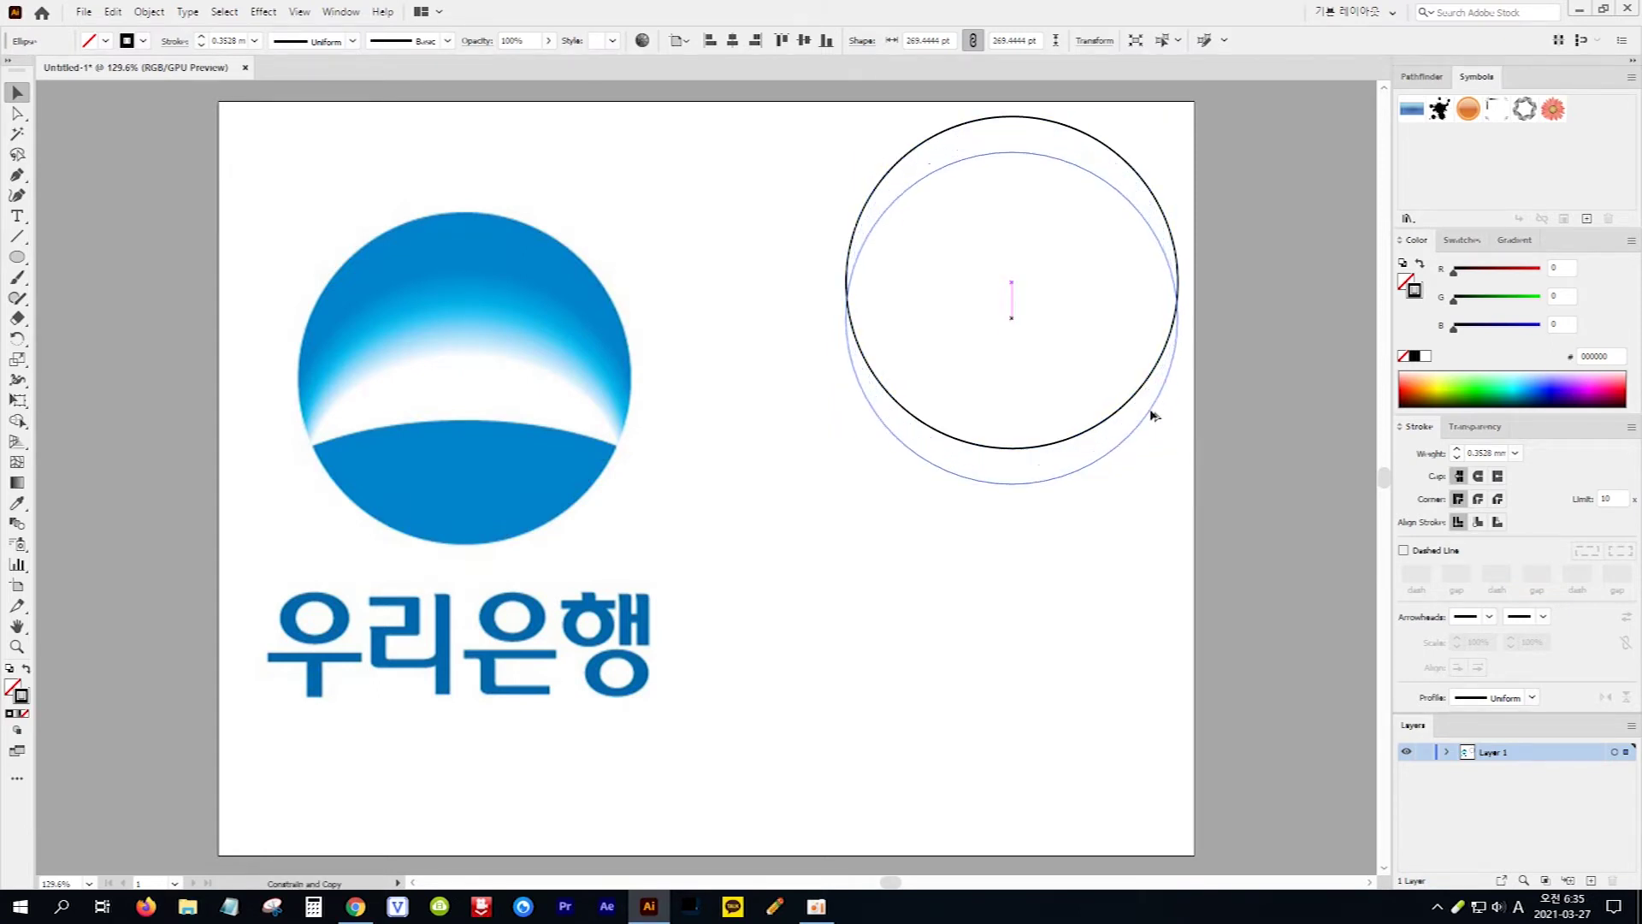
pyautogui.moveTo(1151, 416); pyautogui.dragTo(1150, 416)
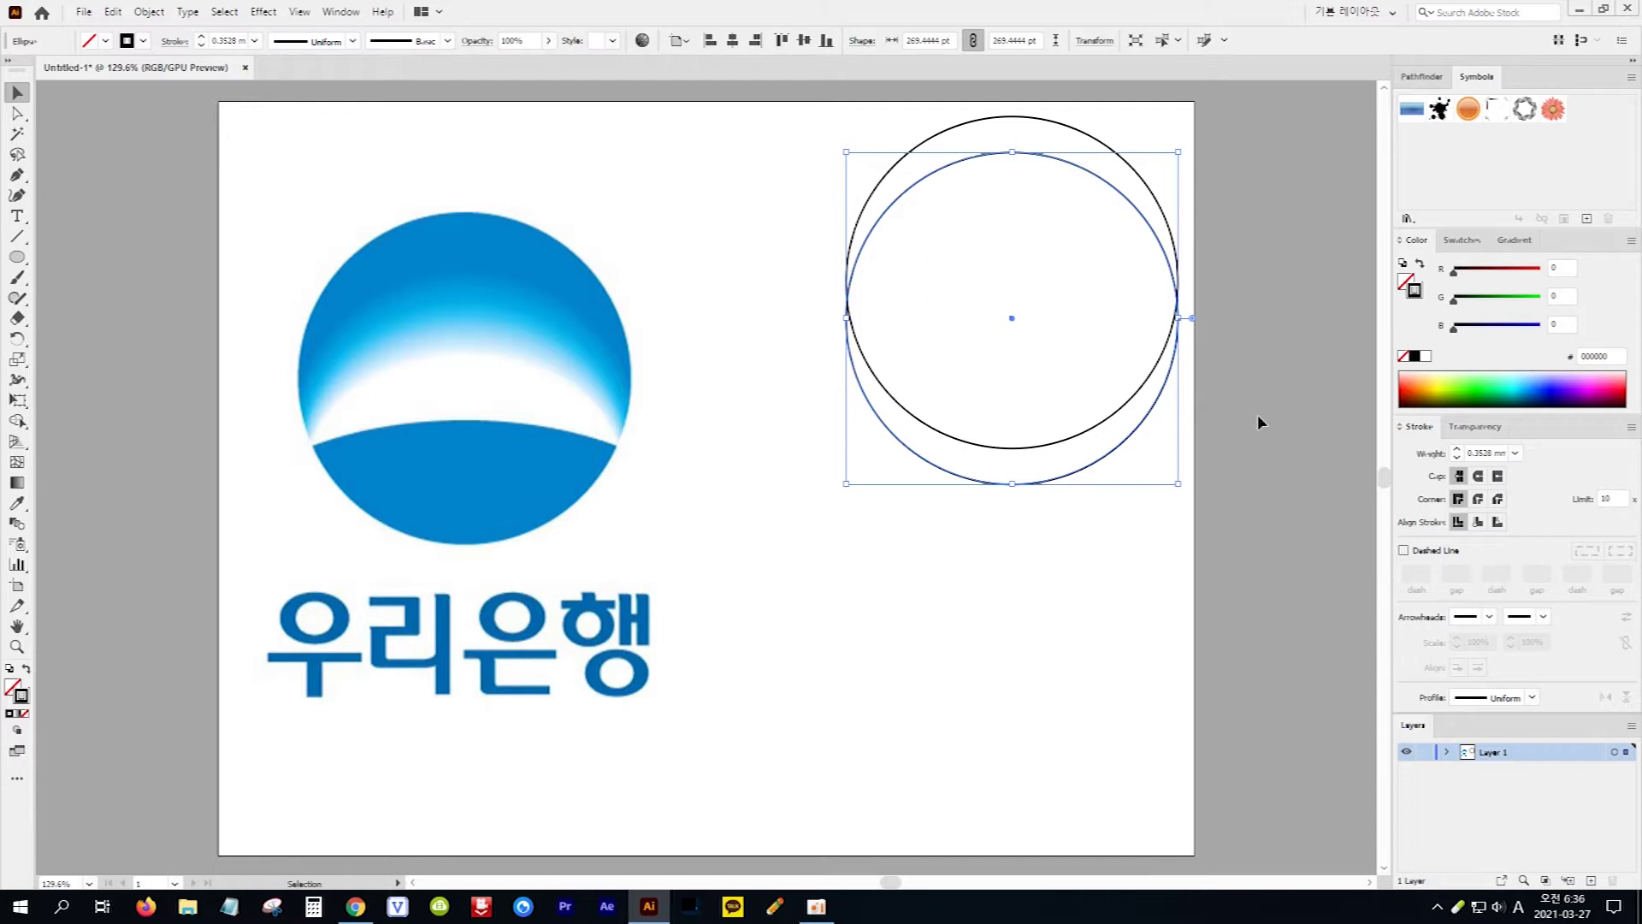
# Repeat the downward copy five times to make a vertical stack of seven evenly spaced circles.
pyautogui.press('a')
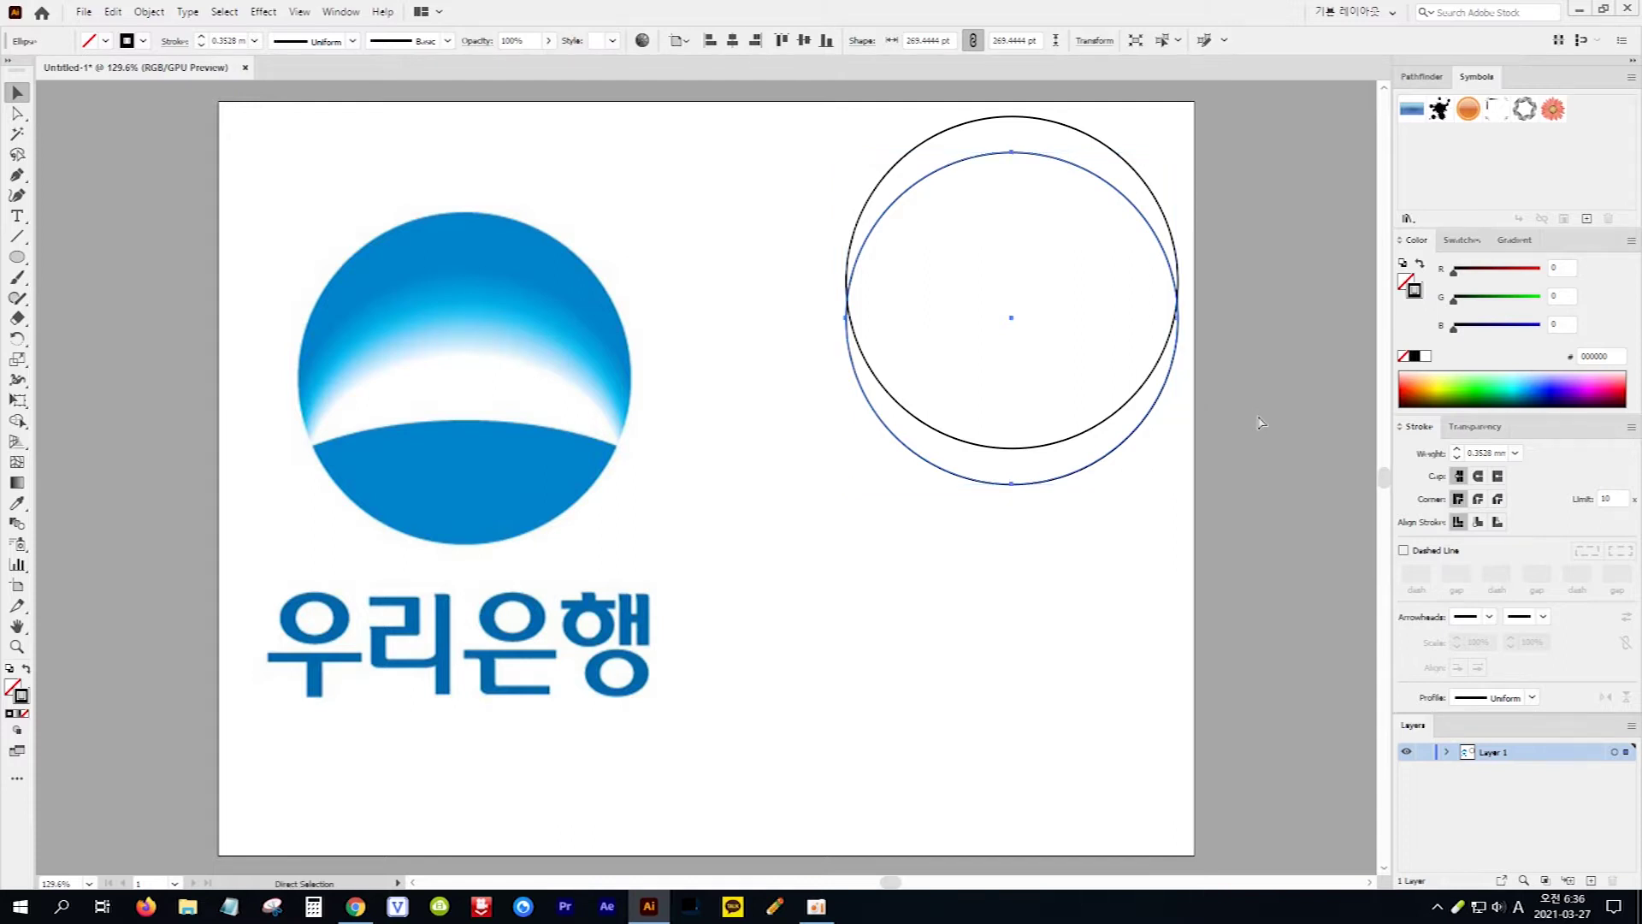
pyautogui.hotkey('ctrl', 'd')
pyautogui.hotkey('ctrl', 'd')
pyautogui.hotkey('ctrl', 'd')
pyautogui.hotkey('ctrl', 'd')
pyautogui.hotkey('ctrl', 'd')
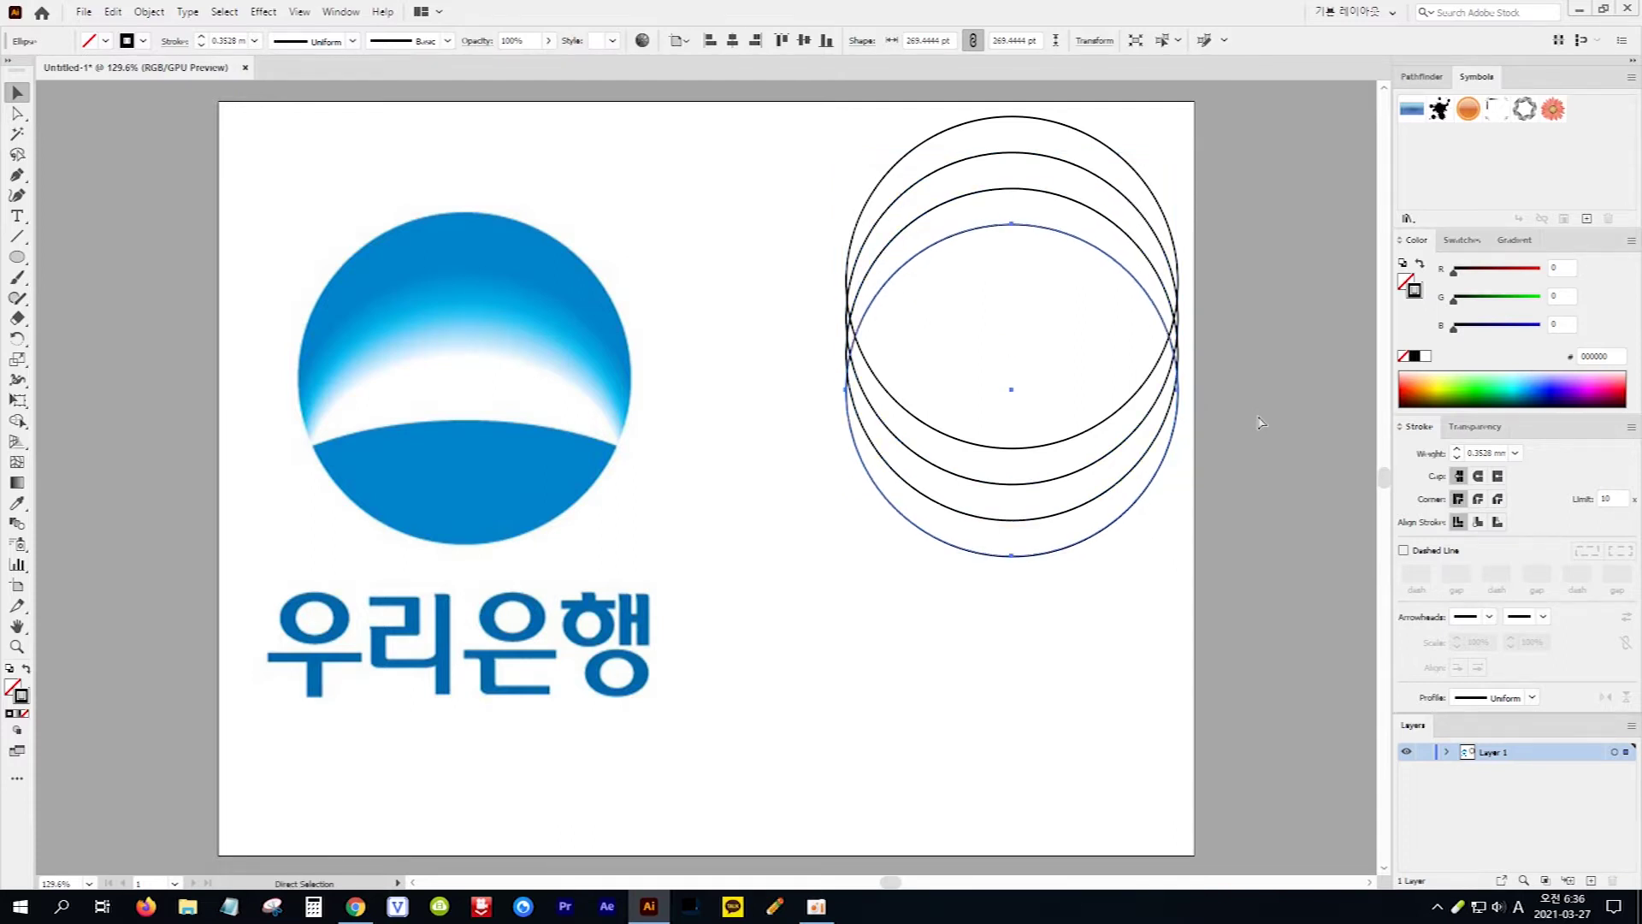
pyautogui.press('v')
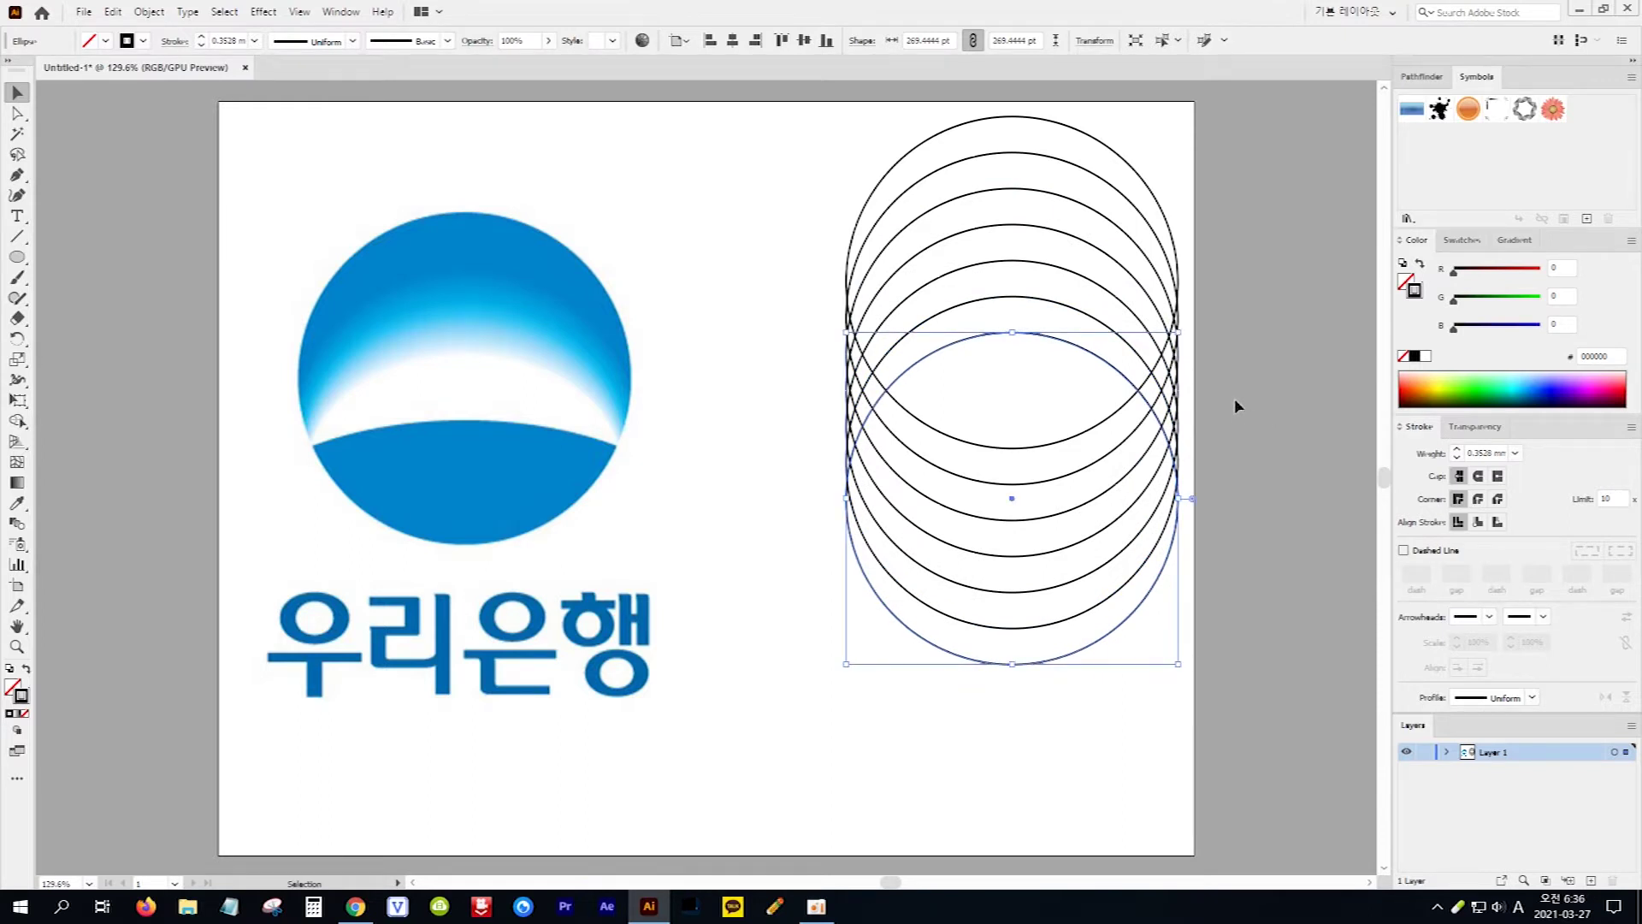
# Fill the top circle with the blue sampled from the emblem's upper edge, and the second with the slightly lighter blue just below.
pyautogui.click(1041, 126)
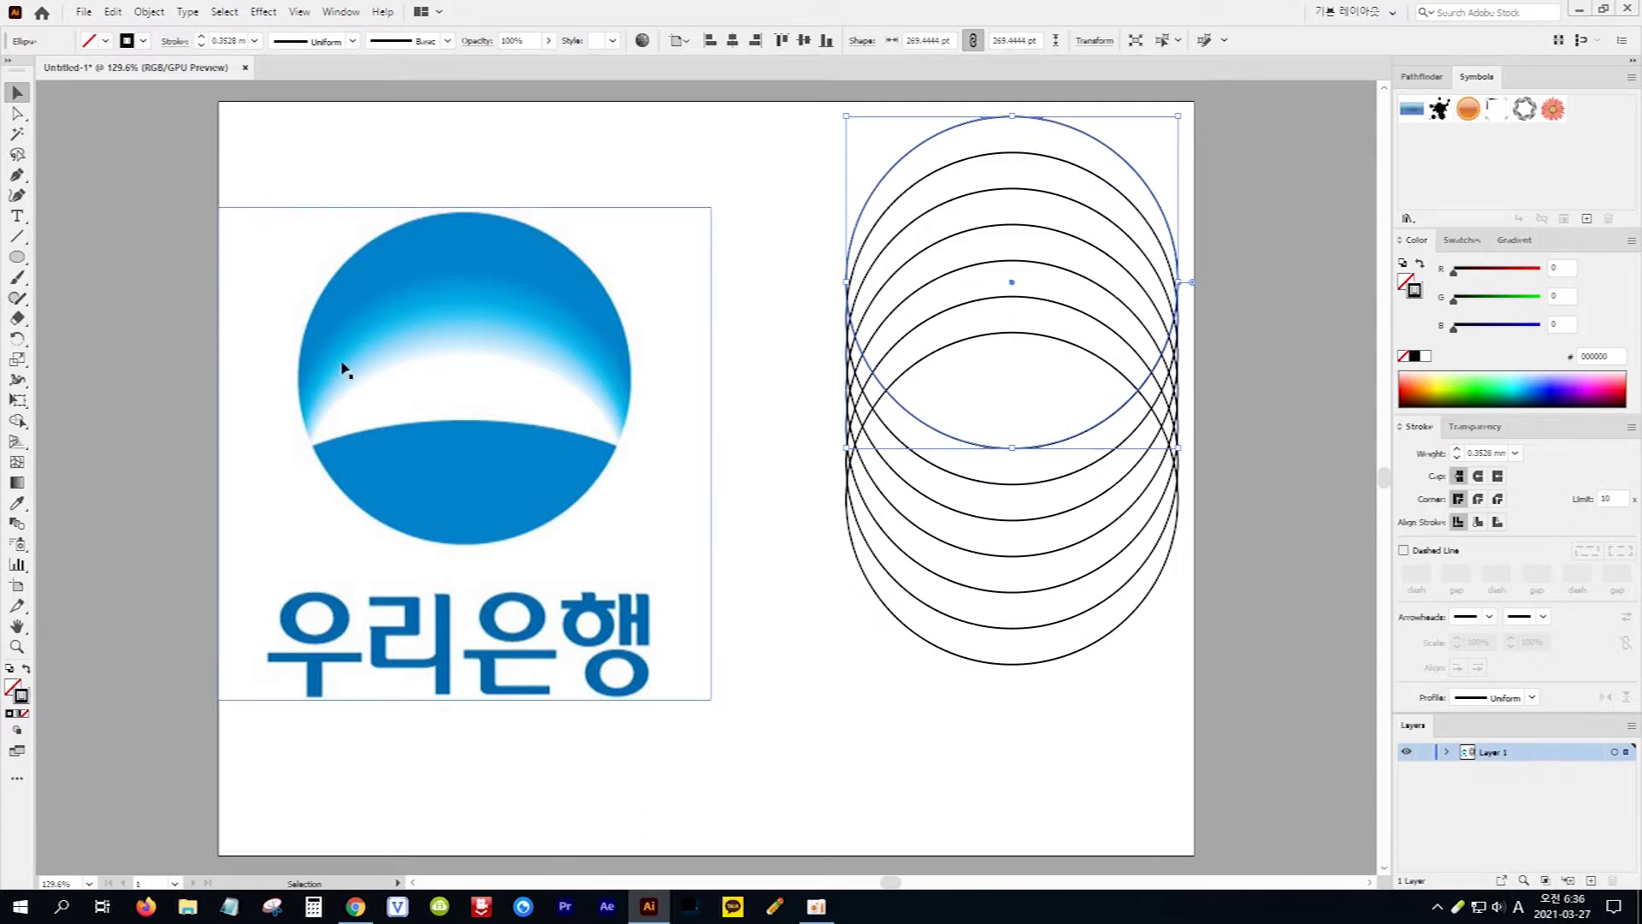
pyautogui.click(21, 506)
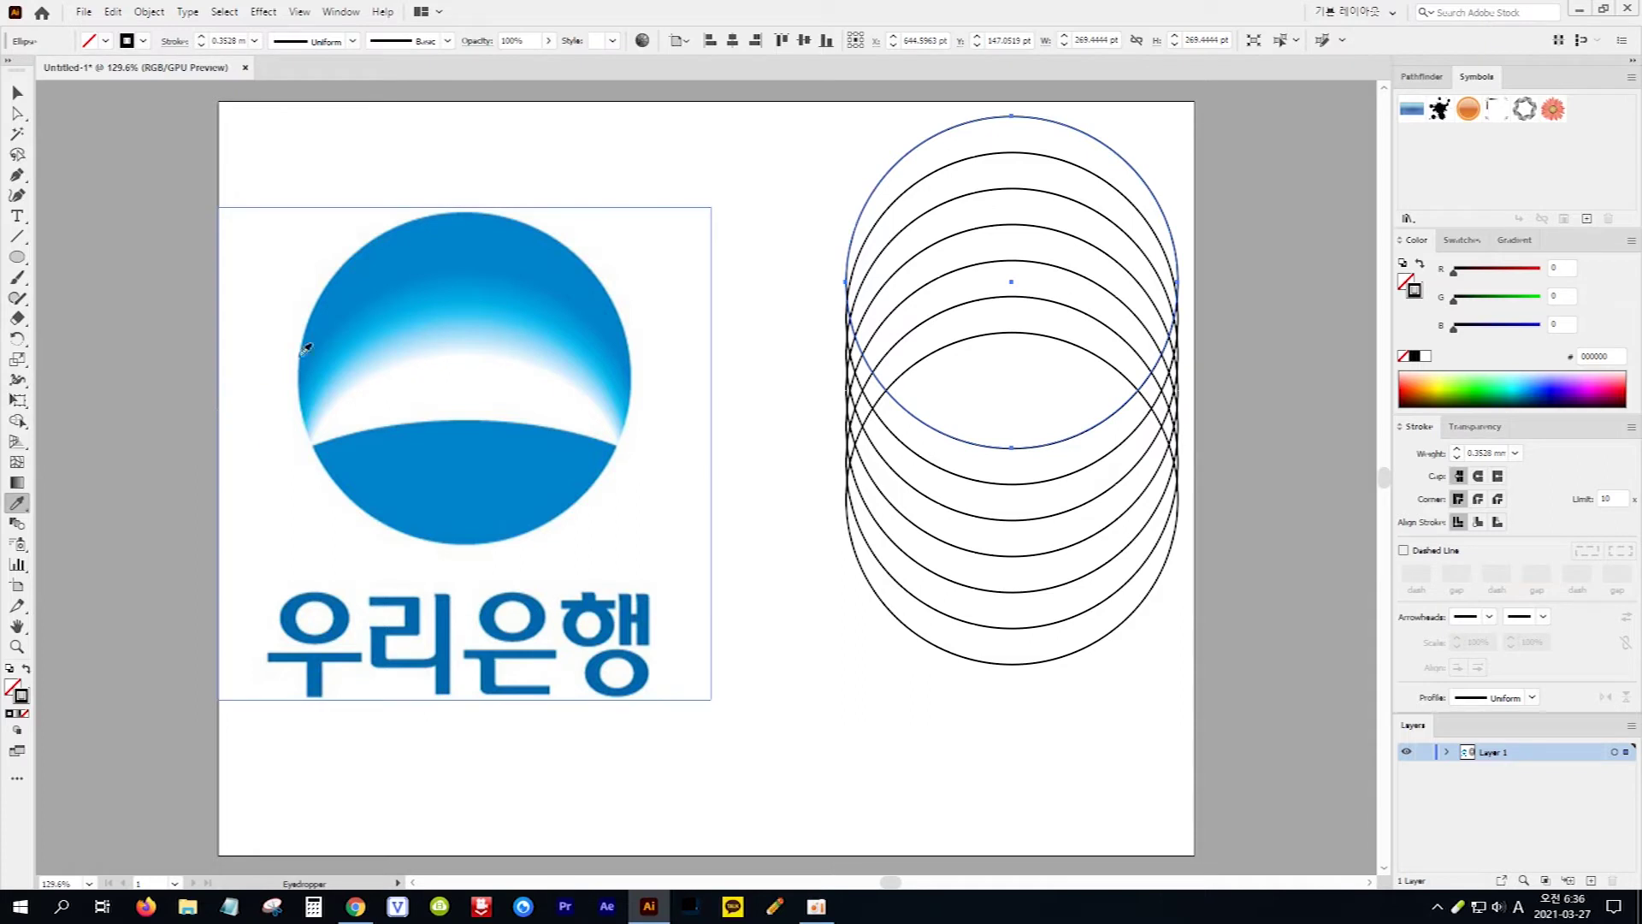
pyautogui.click(473, 212)
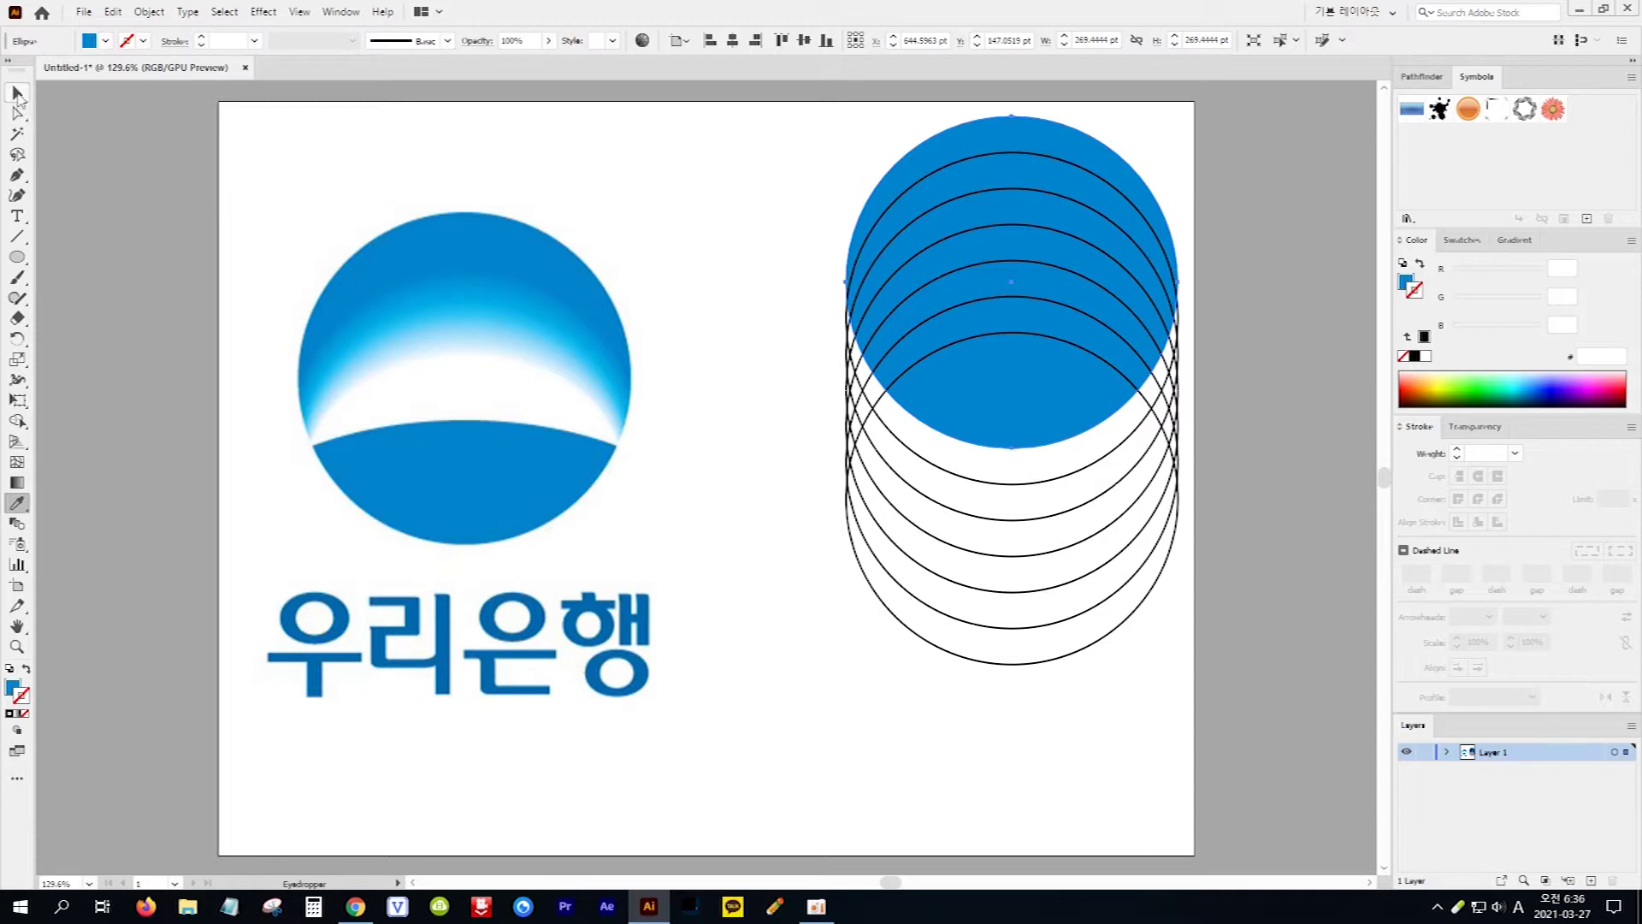
pyautogui.click(18, 95)
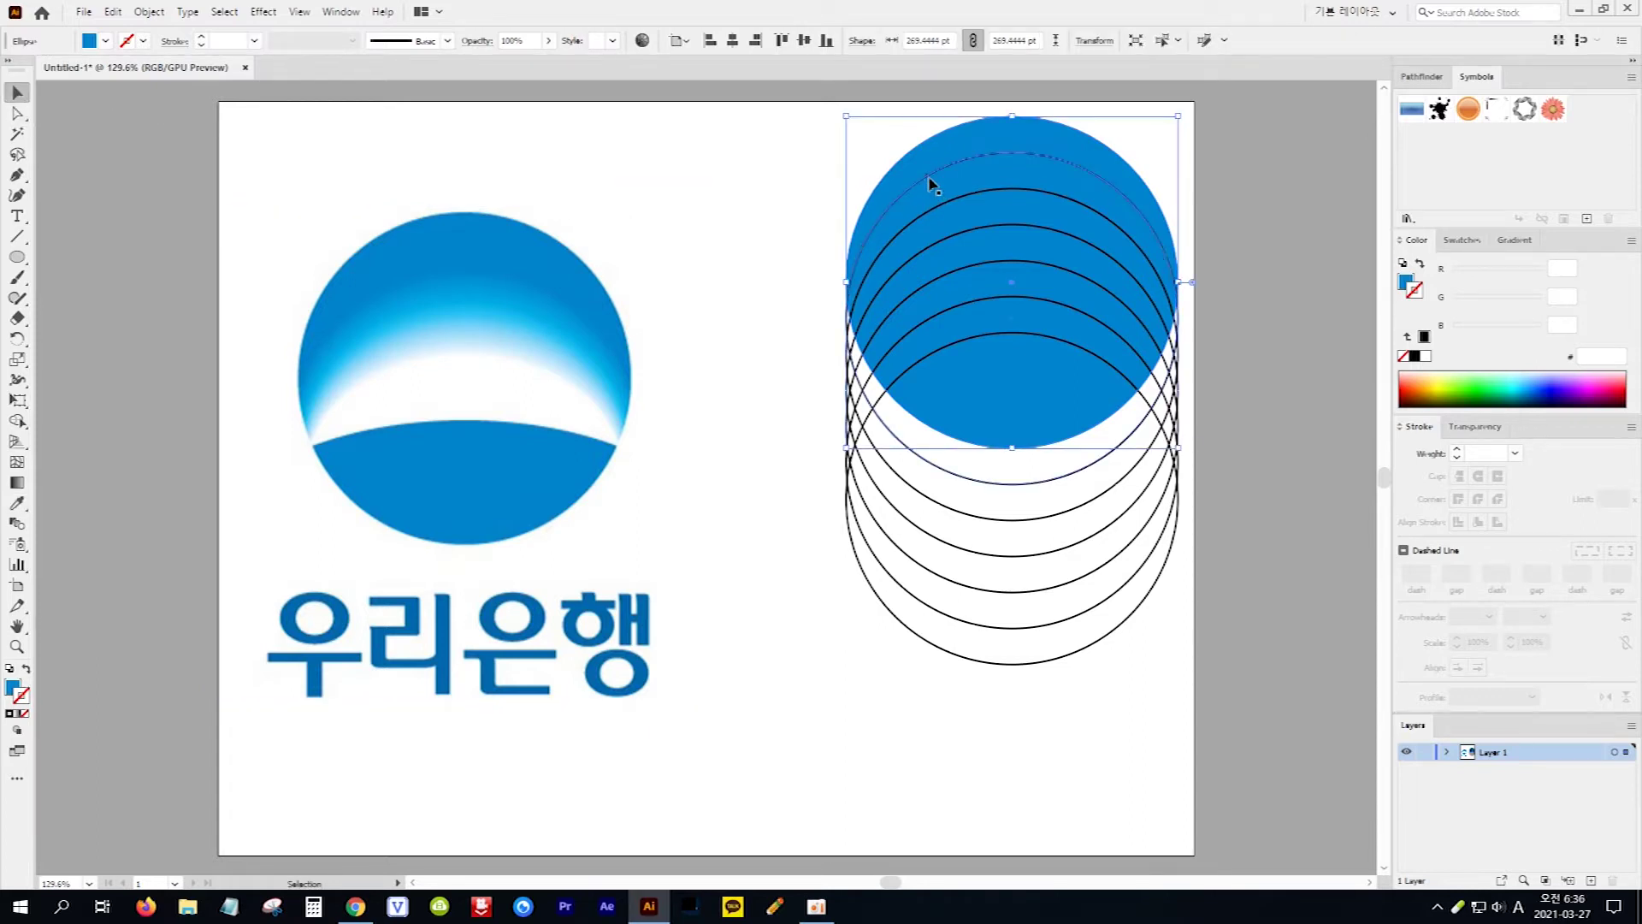
pyautogui.click(931, 181)
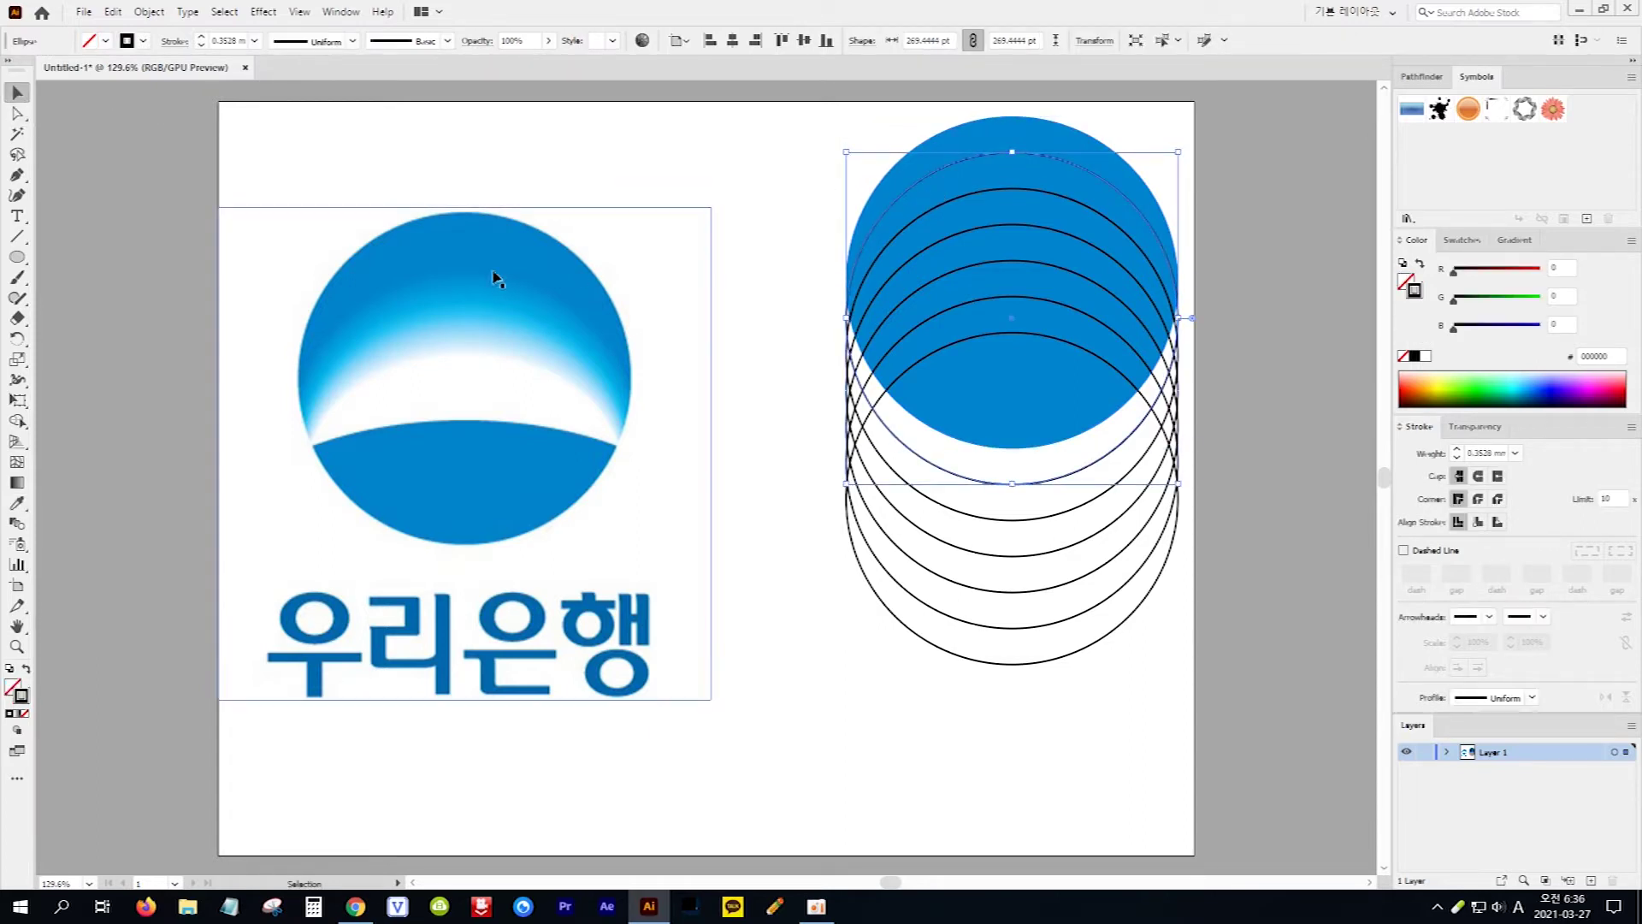
pyautogui.click(17, 505)
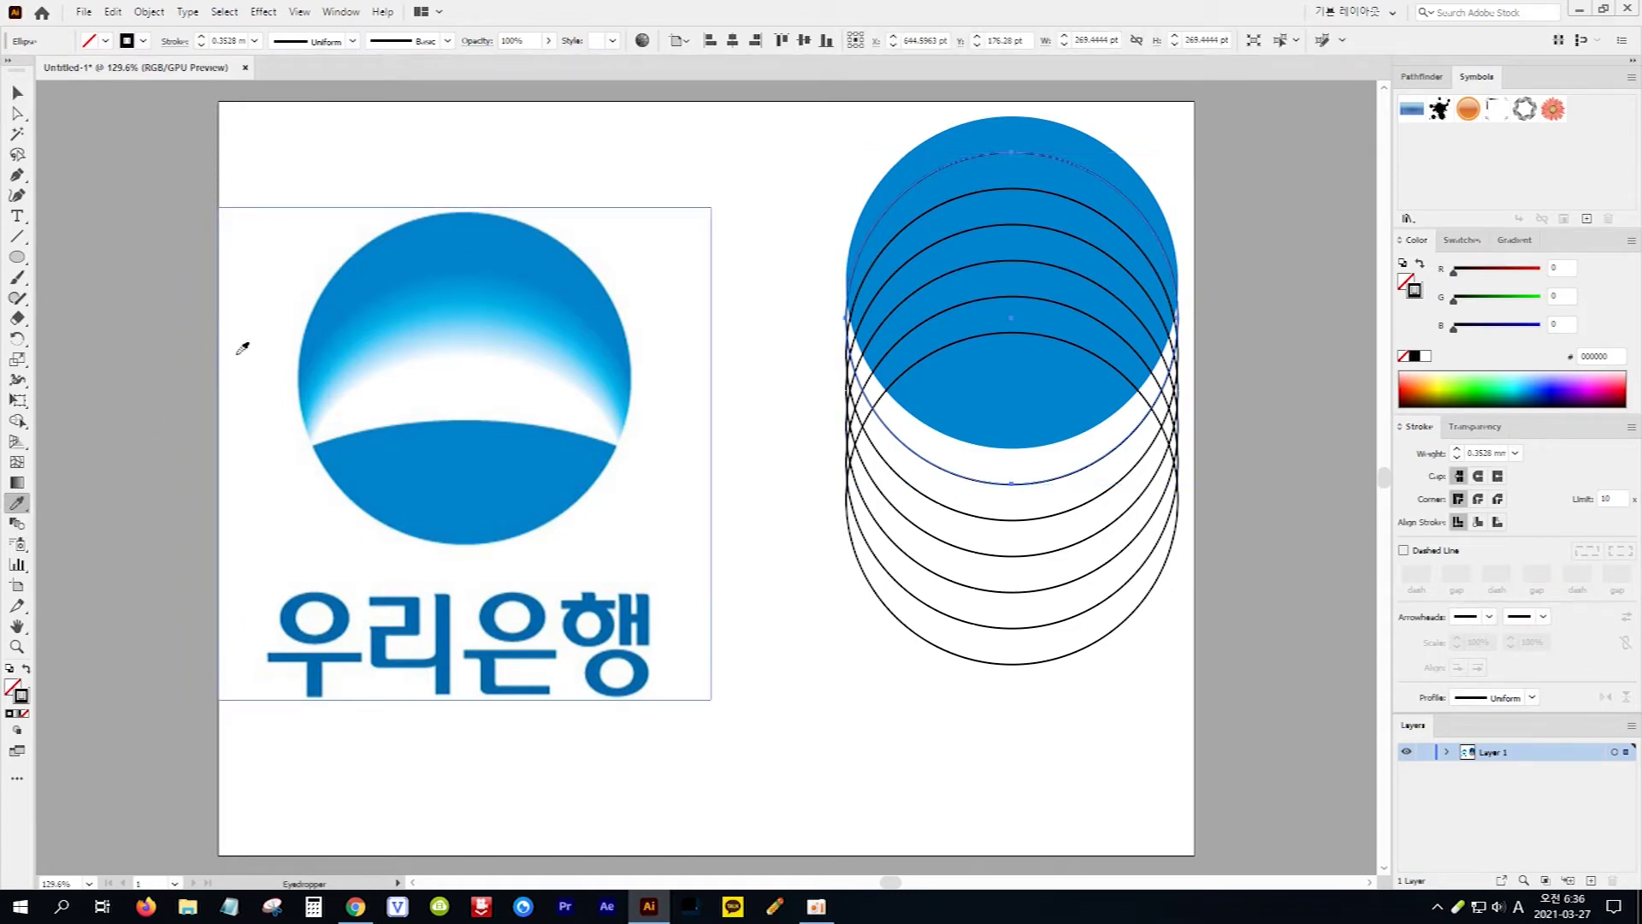
pyautogui.click(460, 264)
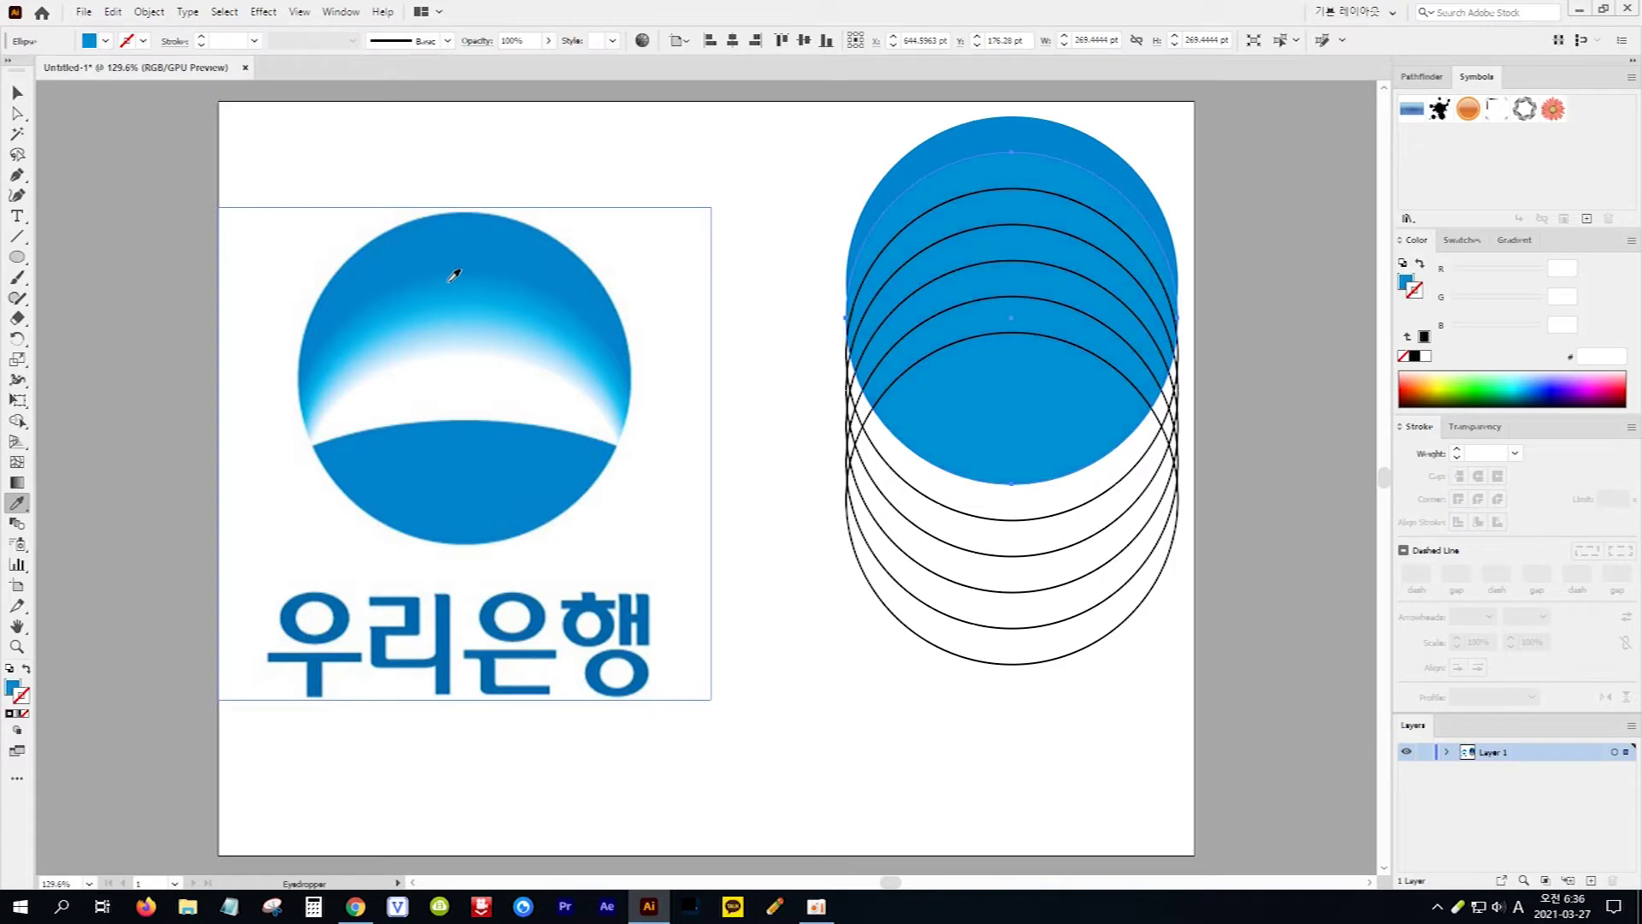
# Fill the third circle with light blue and the fourth with white, both sampled from the emblem's gradient.
pyautogui.click(19, 93)
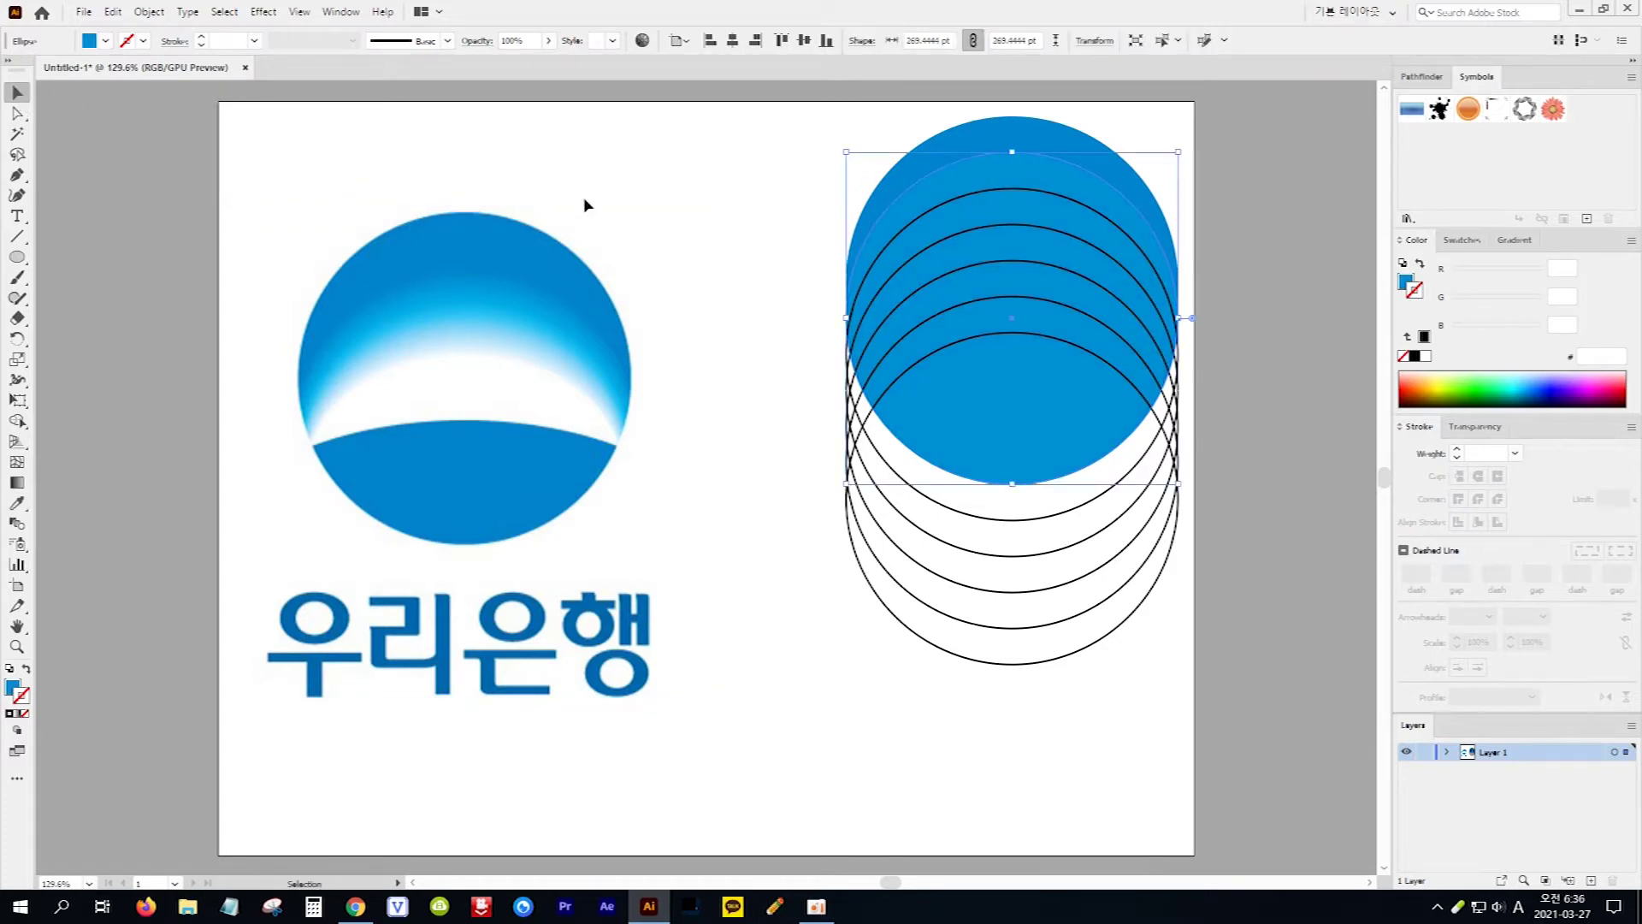
pyautogui.click(937, 215)
pyautogui.click(16, 505)
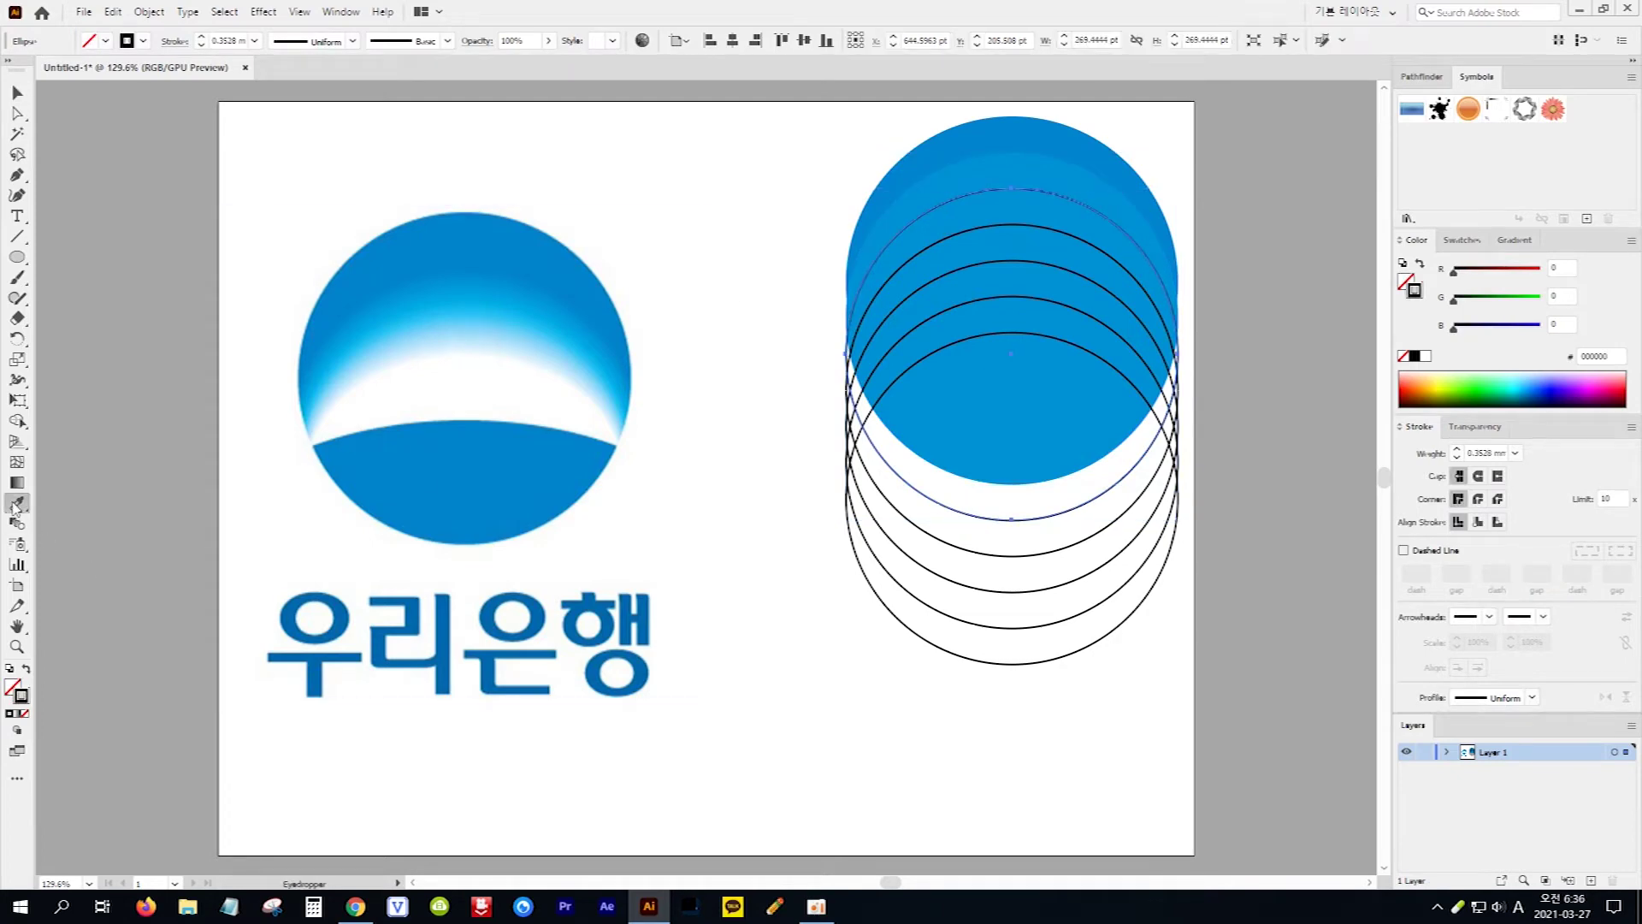
pyautogui.click(473, 308)
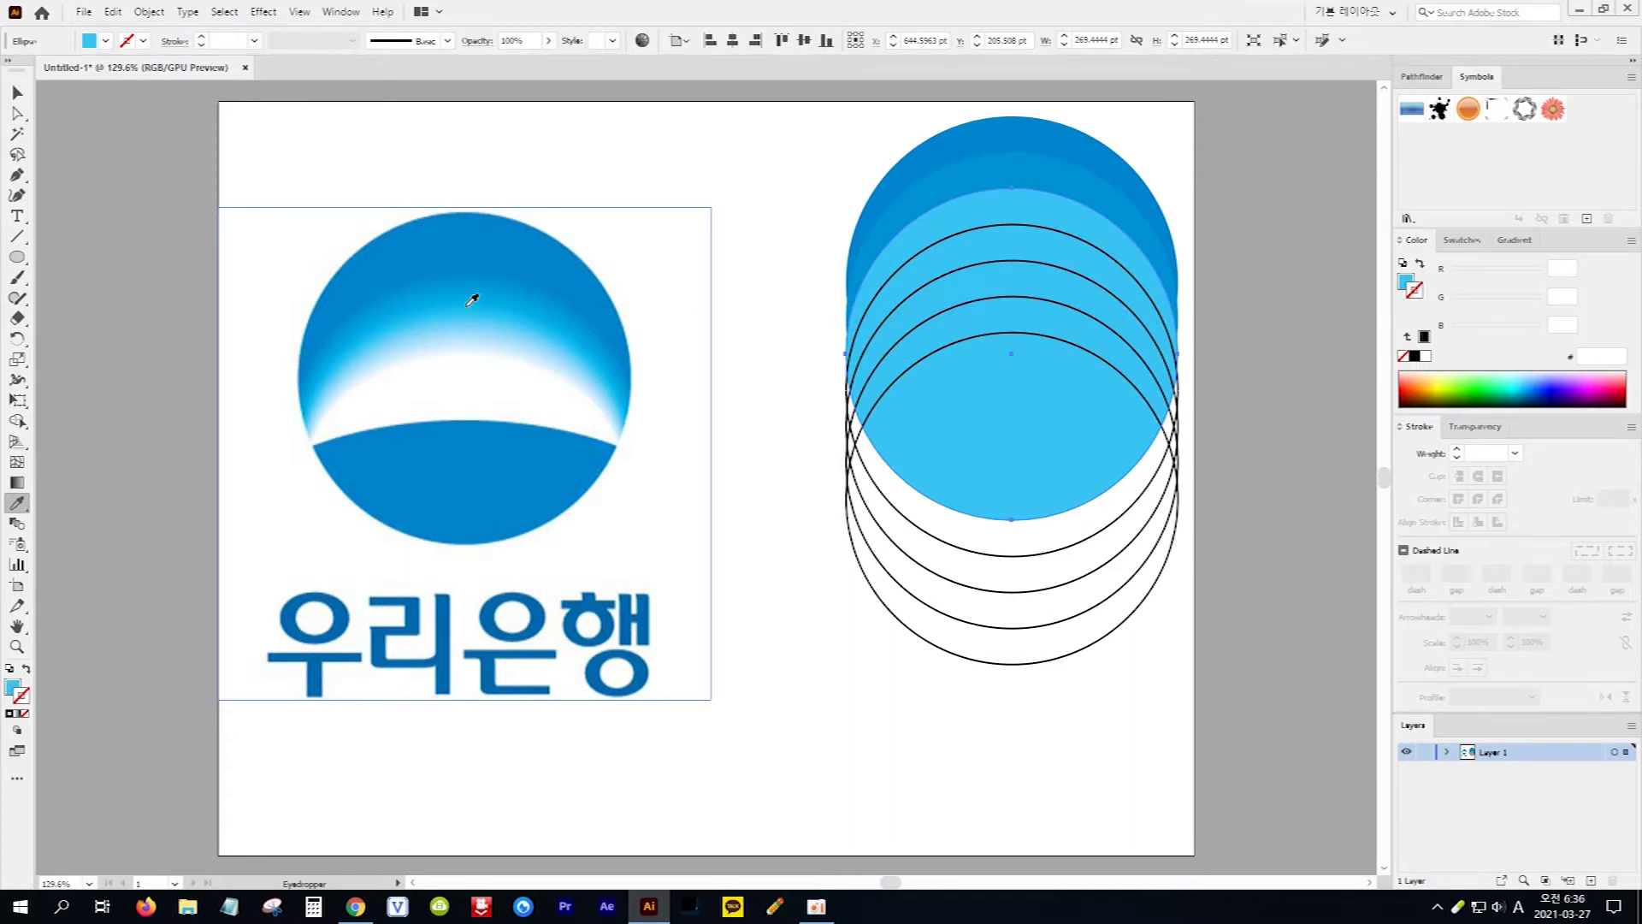
pyautogui.click(17, 92)
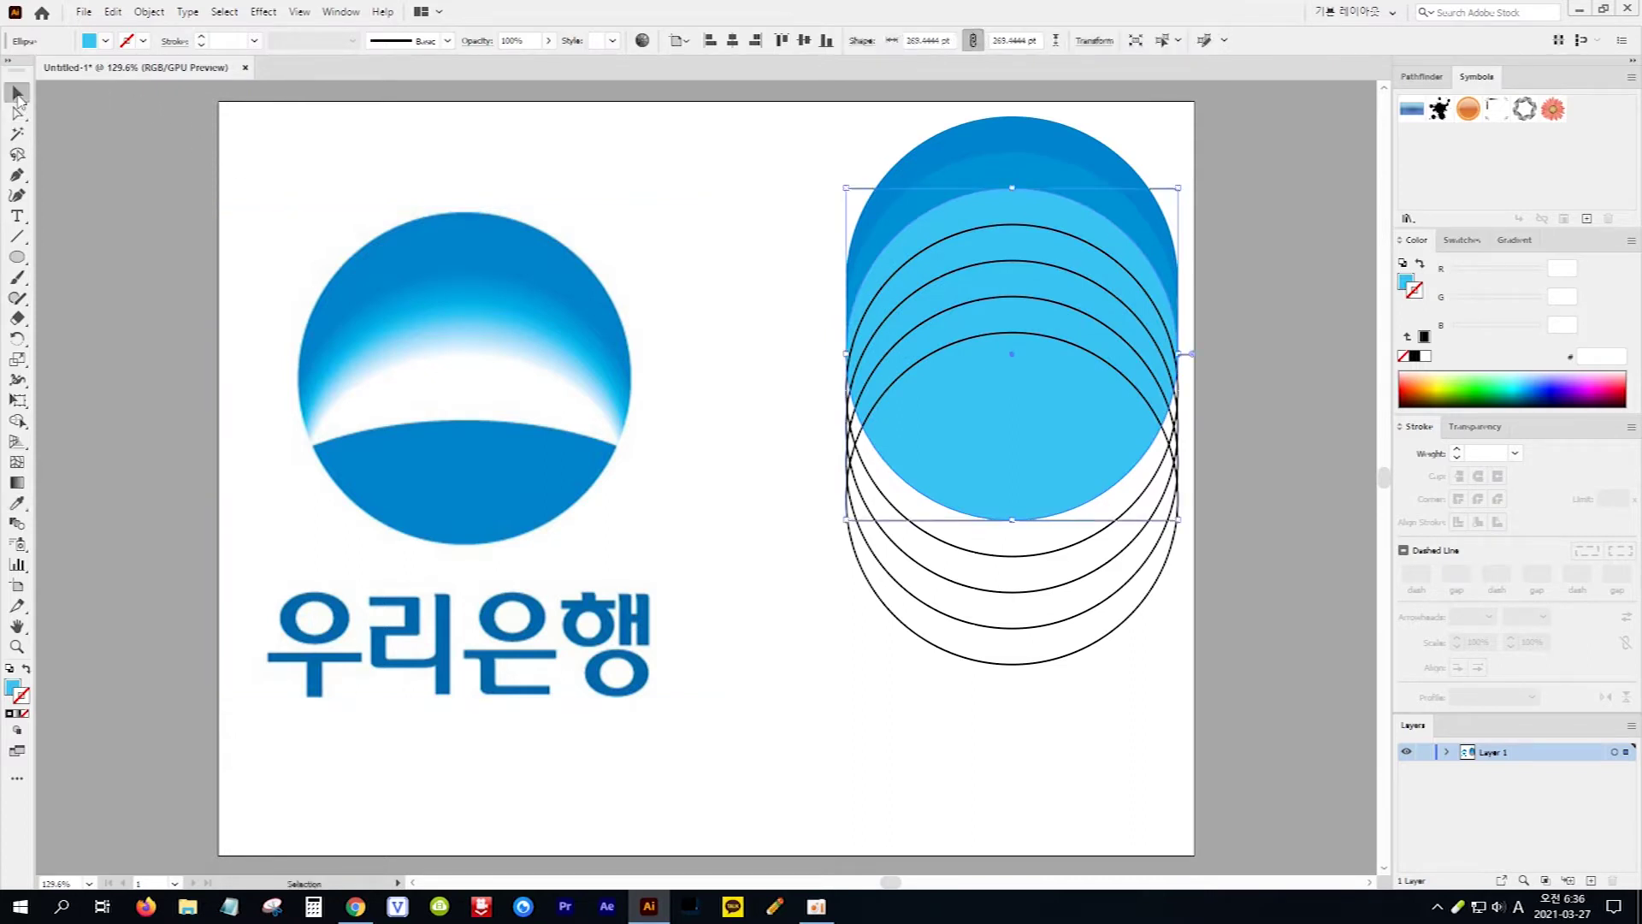
pyautogui.click(925, 248)
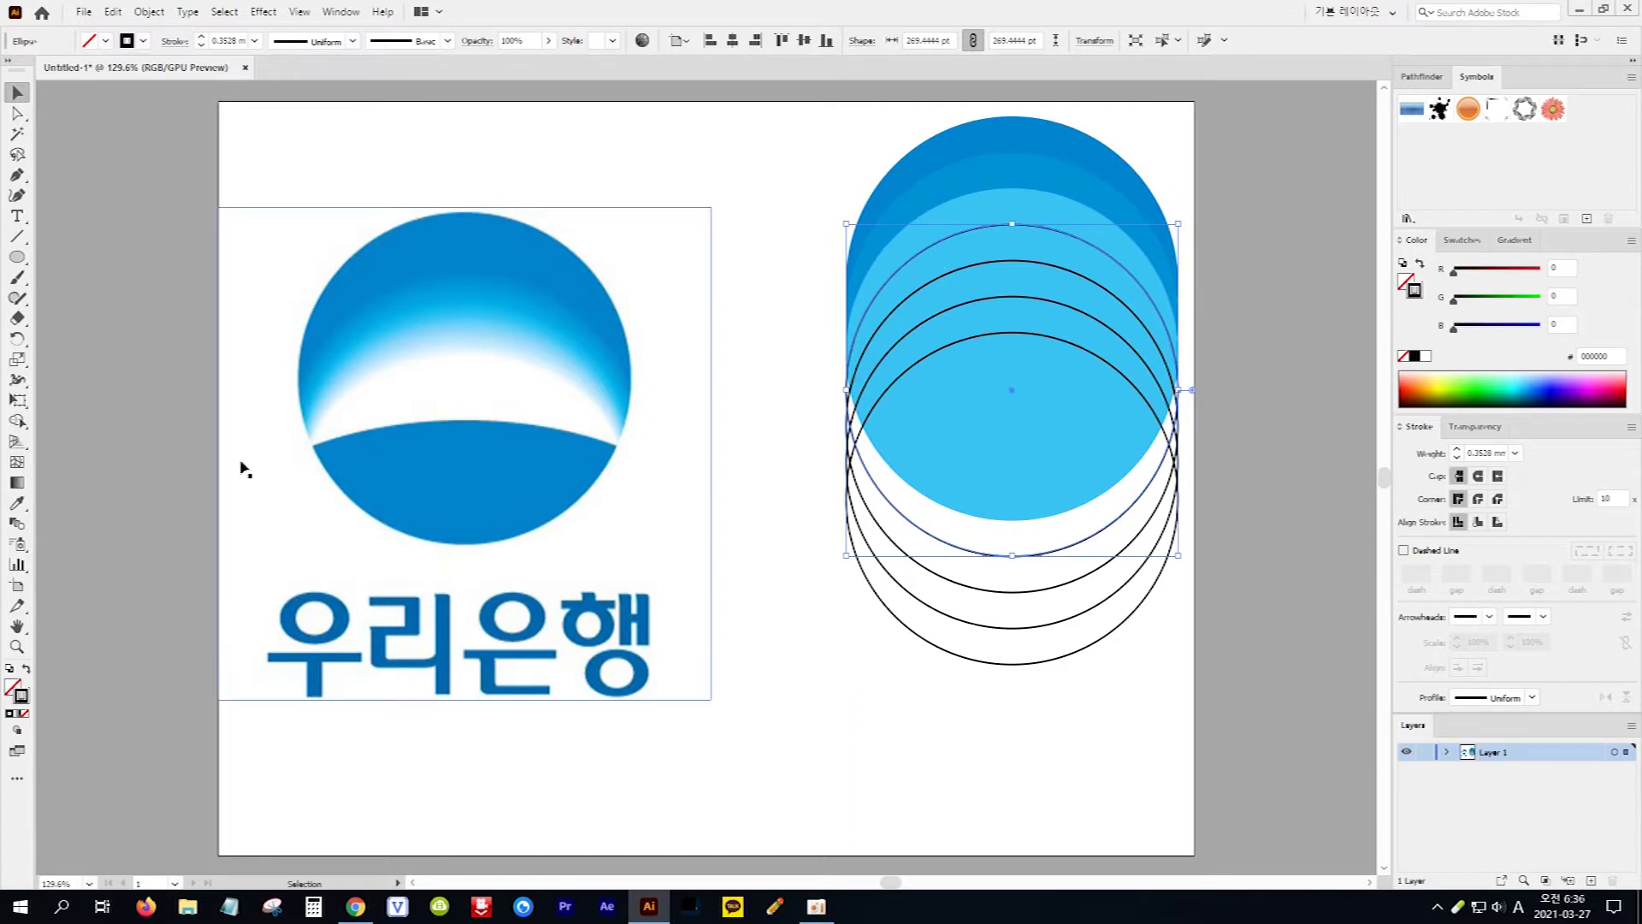
pyautogui.click(17, 504)
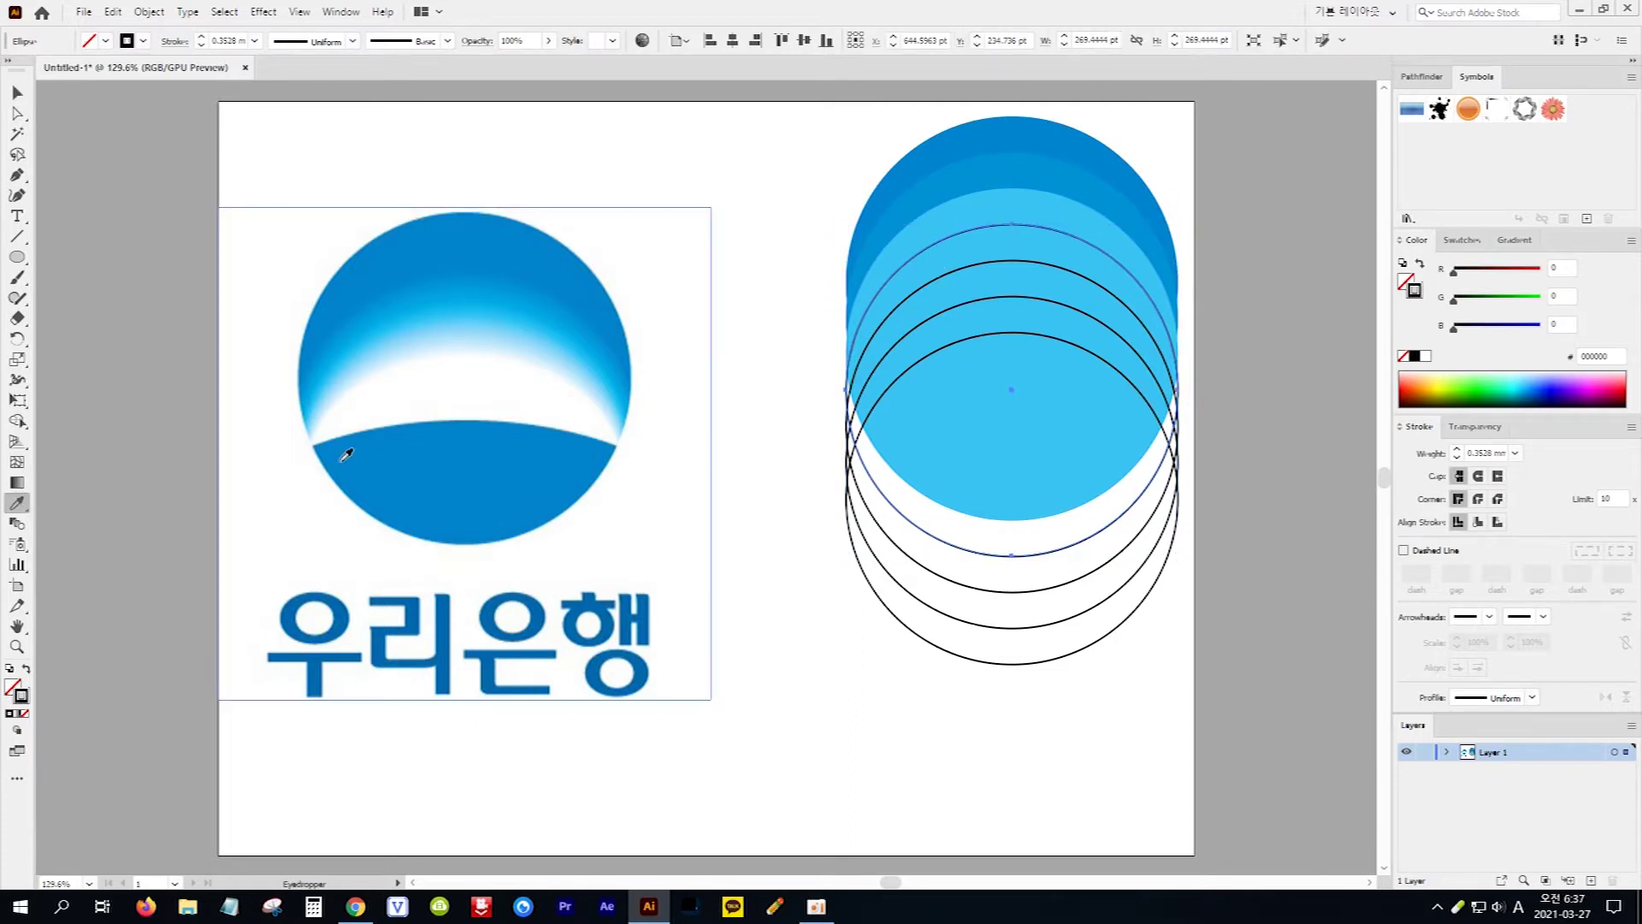
pyautogui.click(490, 371)
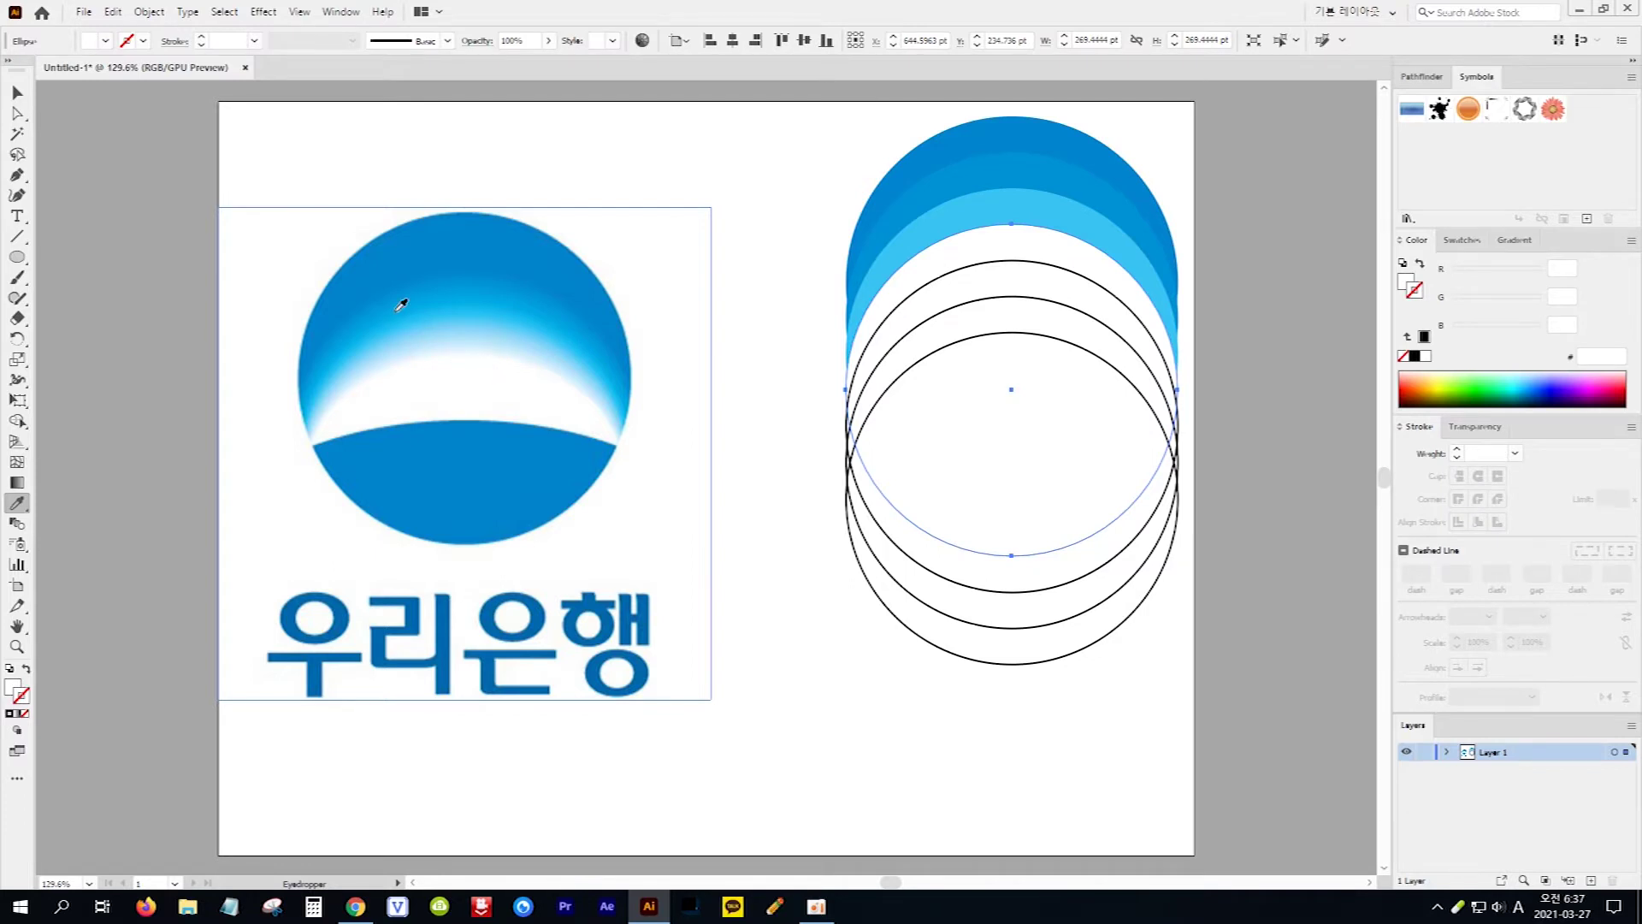
# Move the three remaining unfilled circles together down past the artboard's lower-right edge, clear of the filled ones.
pyautogui.click(17, 94)
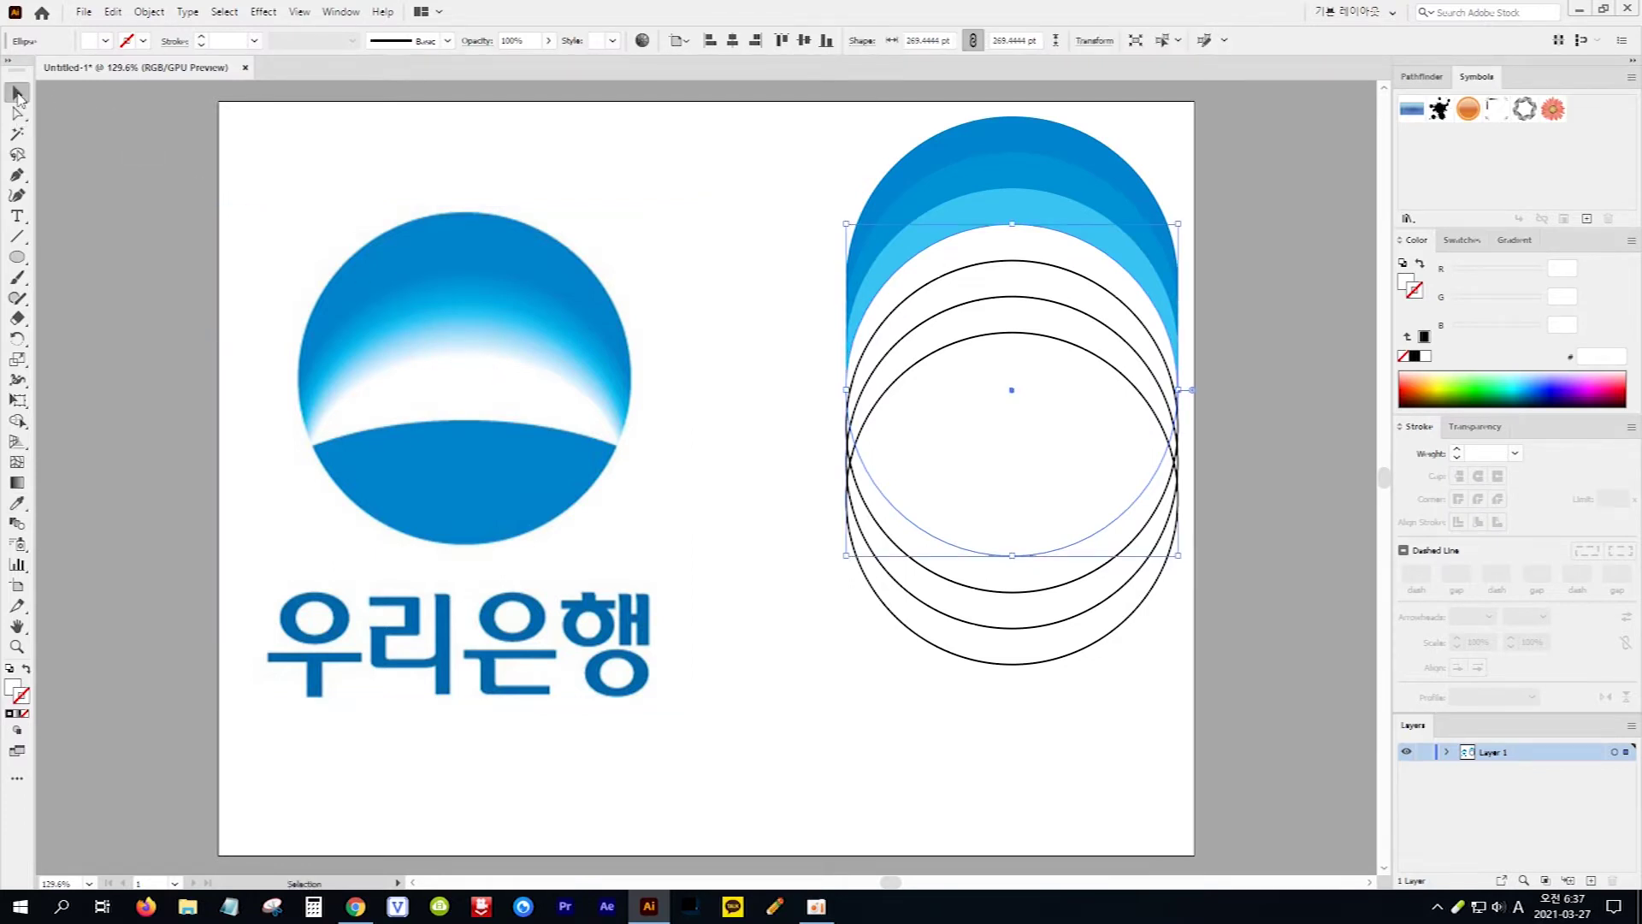
pyautogui.moveTo(1067, 686); pyautogui.dragTo(983, 585)
pyautogui.moveTo(983, 589); pyautogui.dragTo(983, 587)
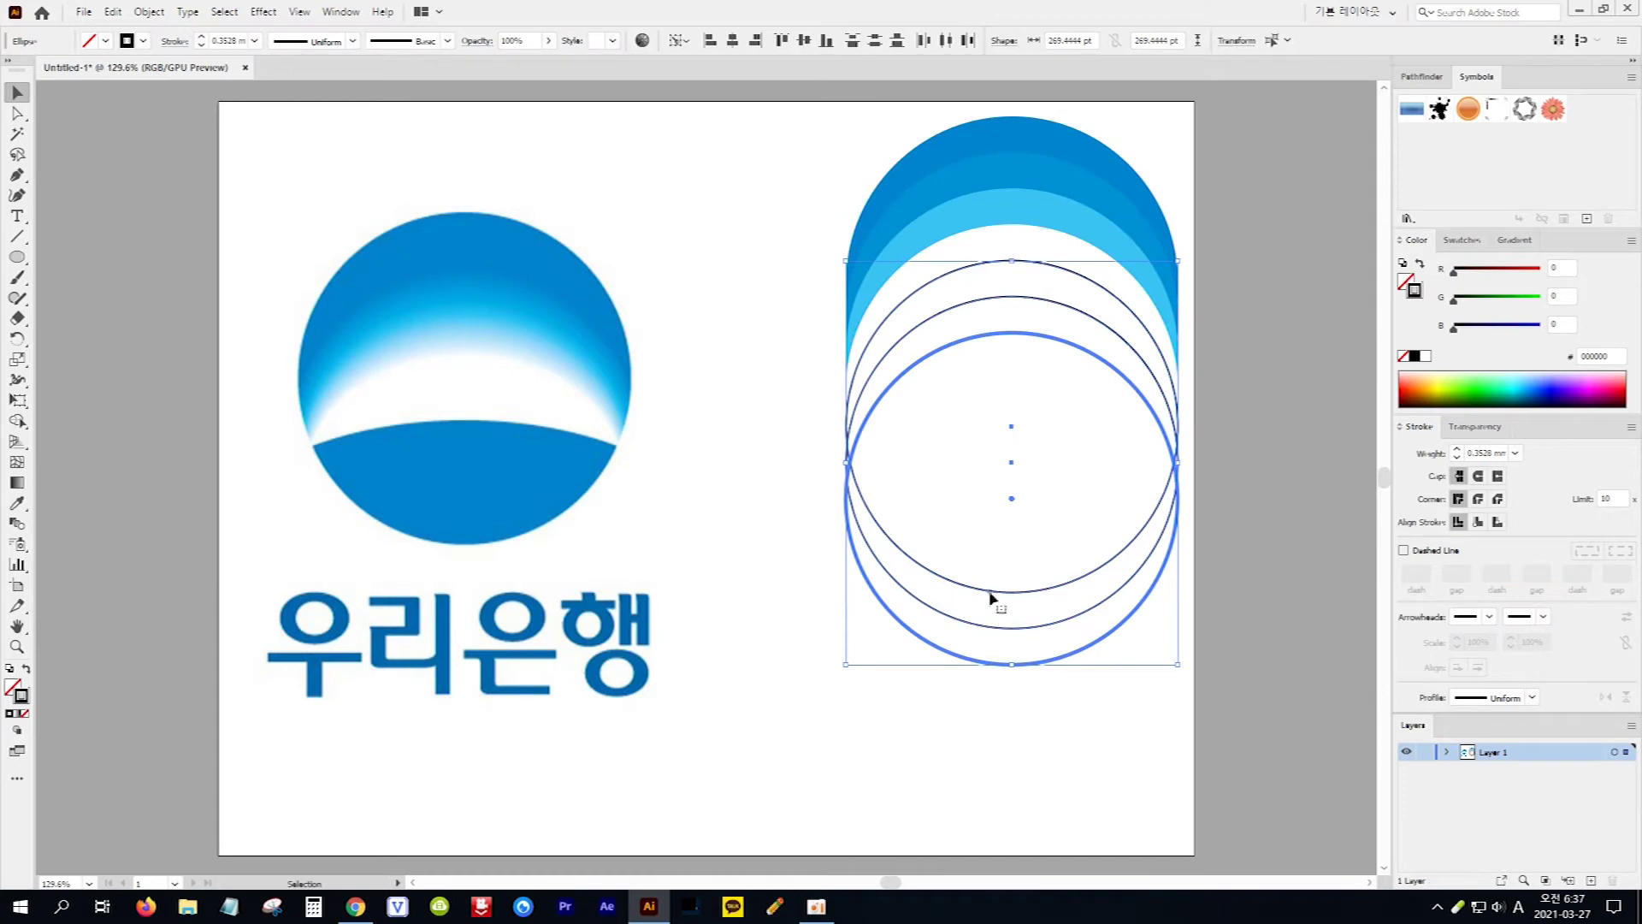
pyautogui.moveTo(991, 593); pyautogui.dragTo(1194, 780)
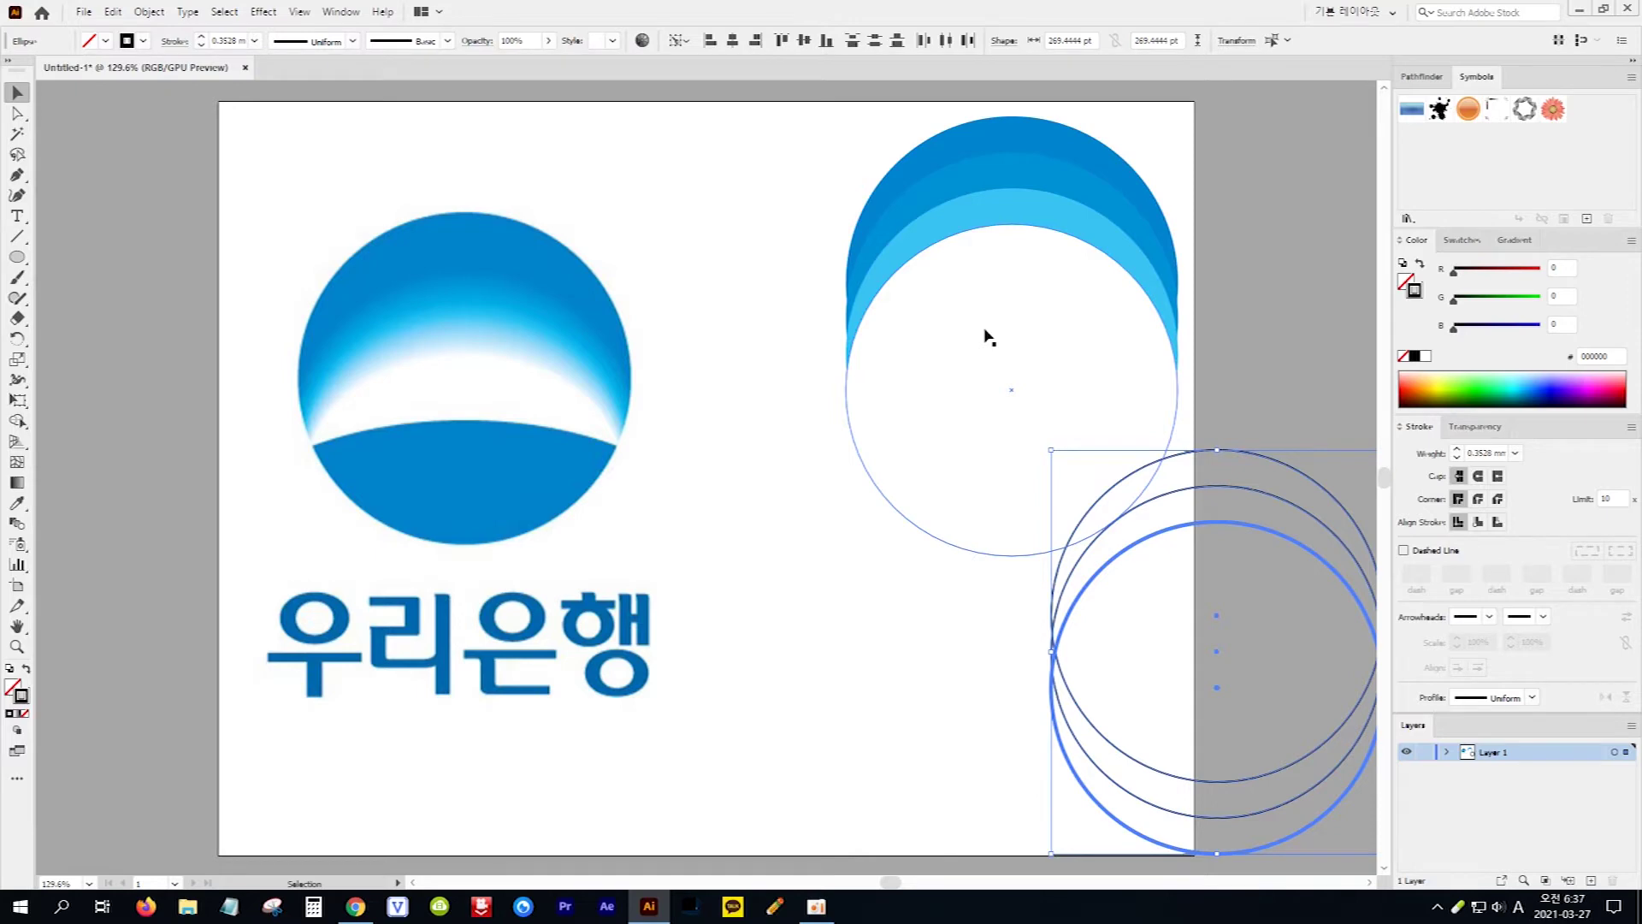
# Blend the four filled circles together into one smooth blue-to-white gradient shape.
pyautogui.moveTo(785, 125); pyautogui.dragTo(1248, 352)
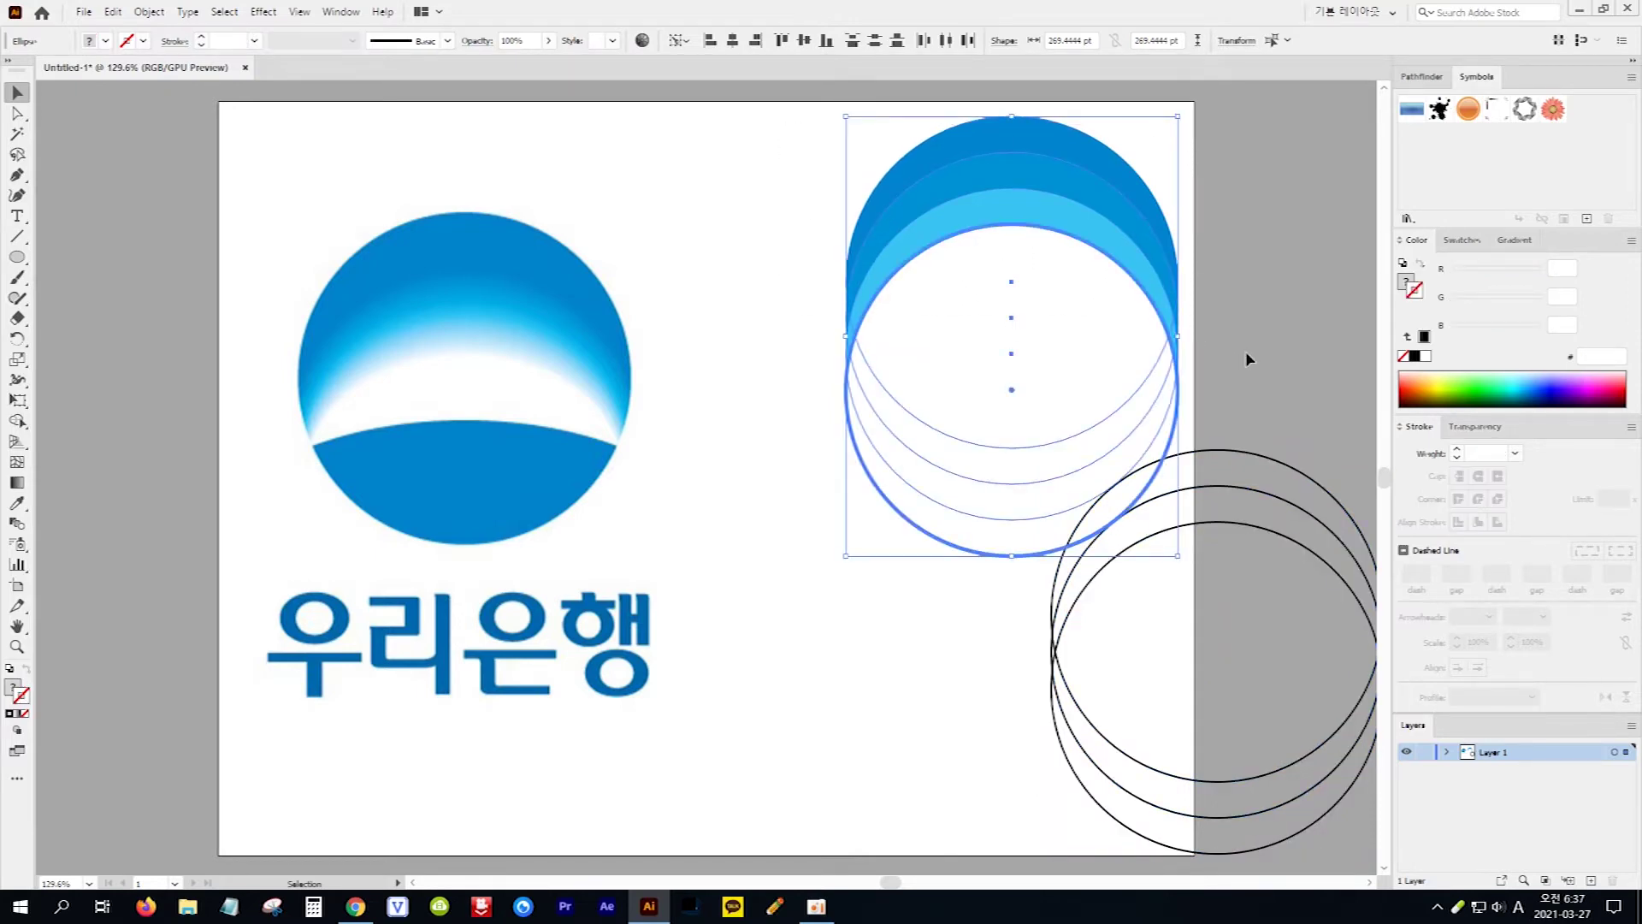
pyautogui.click(150, 12)
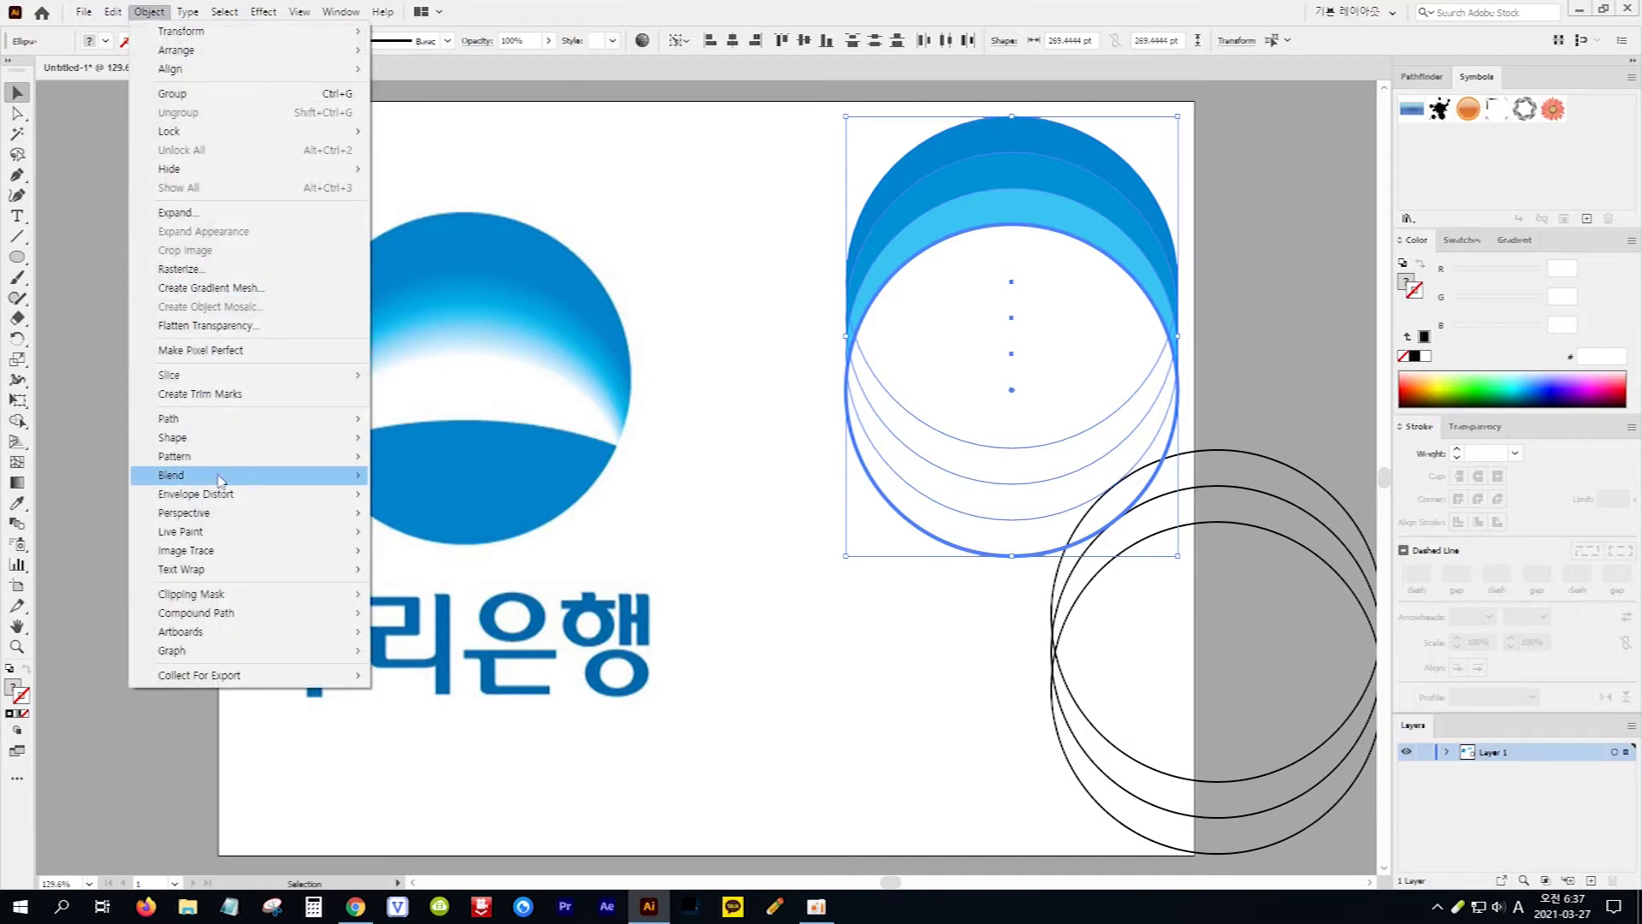
pyautogui.moveTo(225, 479)
pyautogui.click(431, 477)
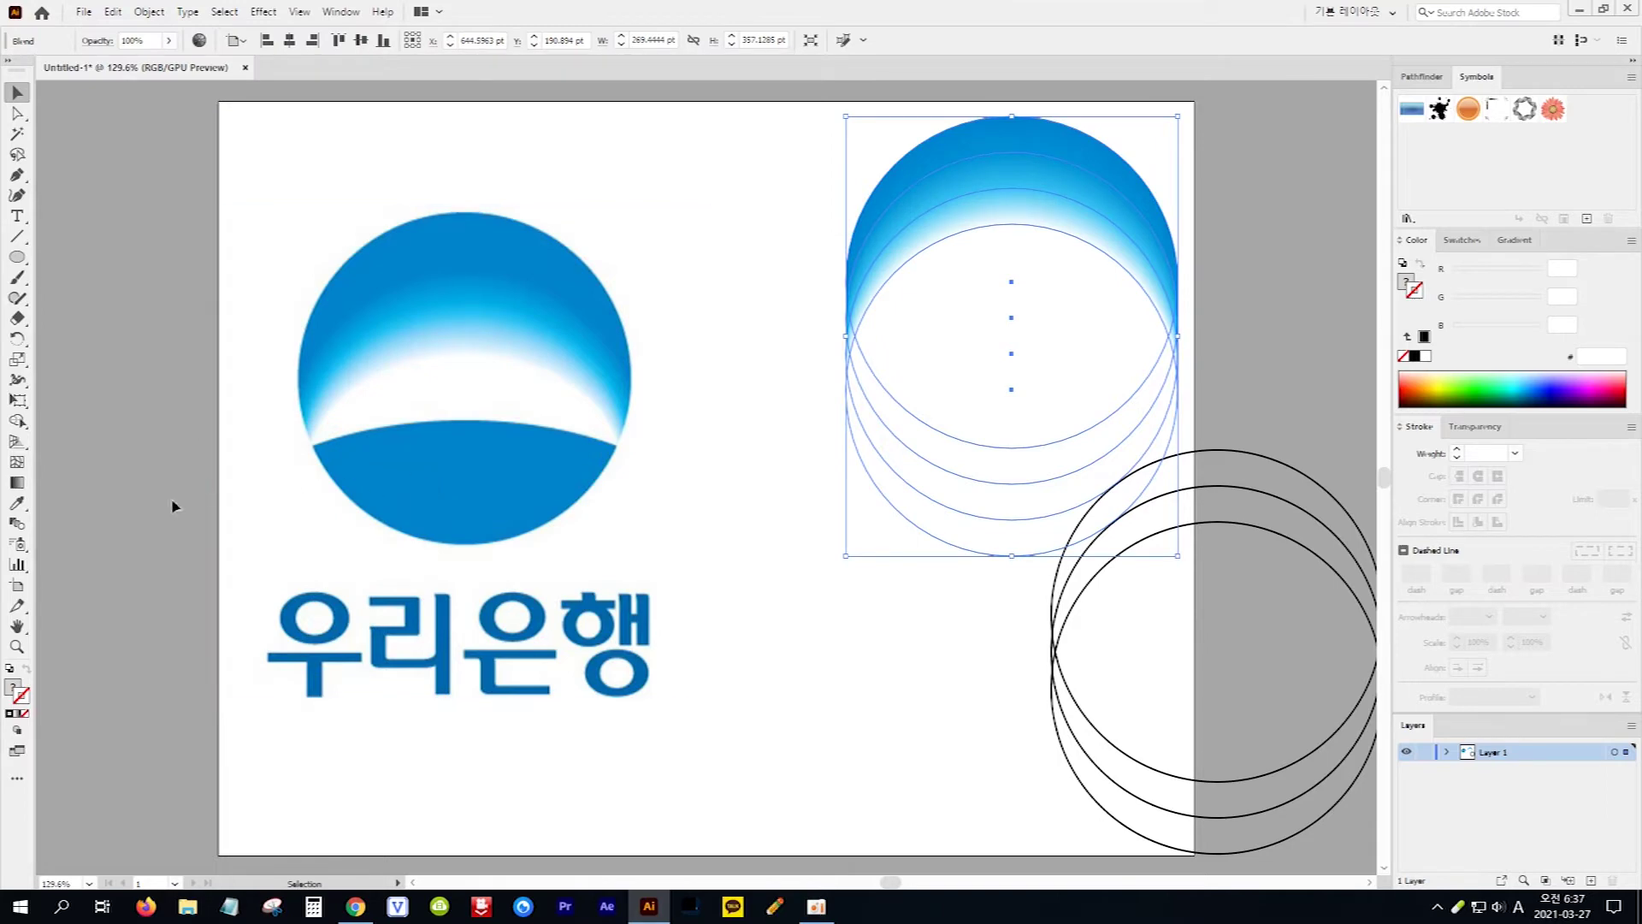
# Set the blend's spacing to Specified Steps with 200 steps.
pyautogui.doubleClick(19, 526)
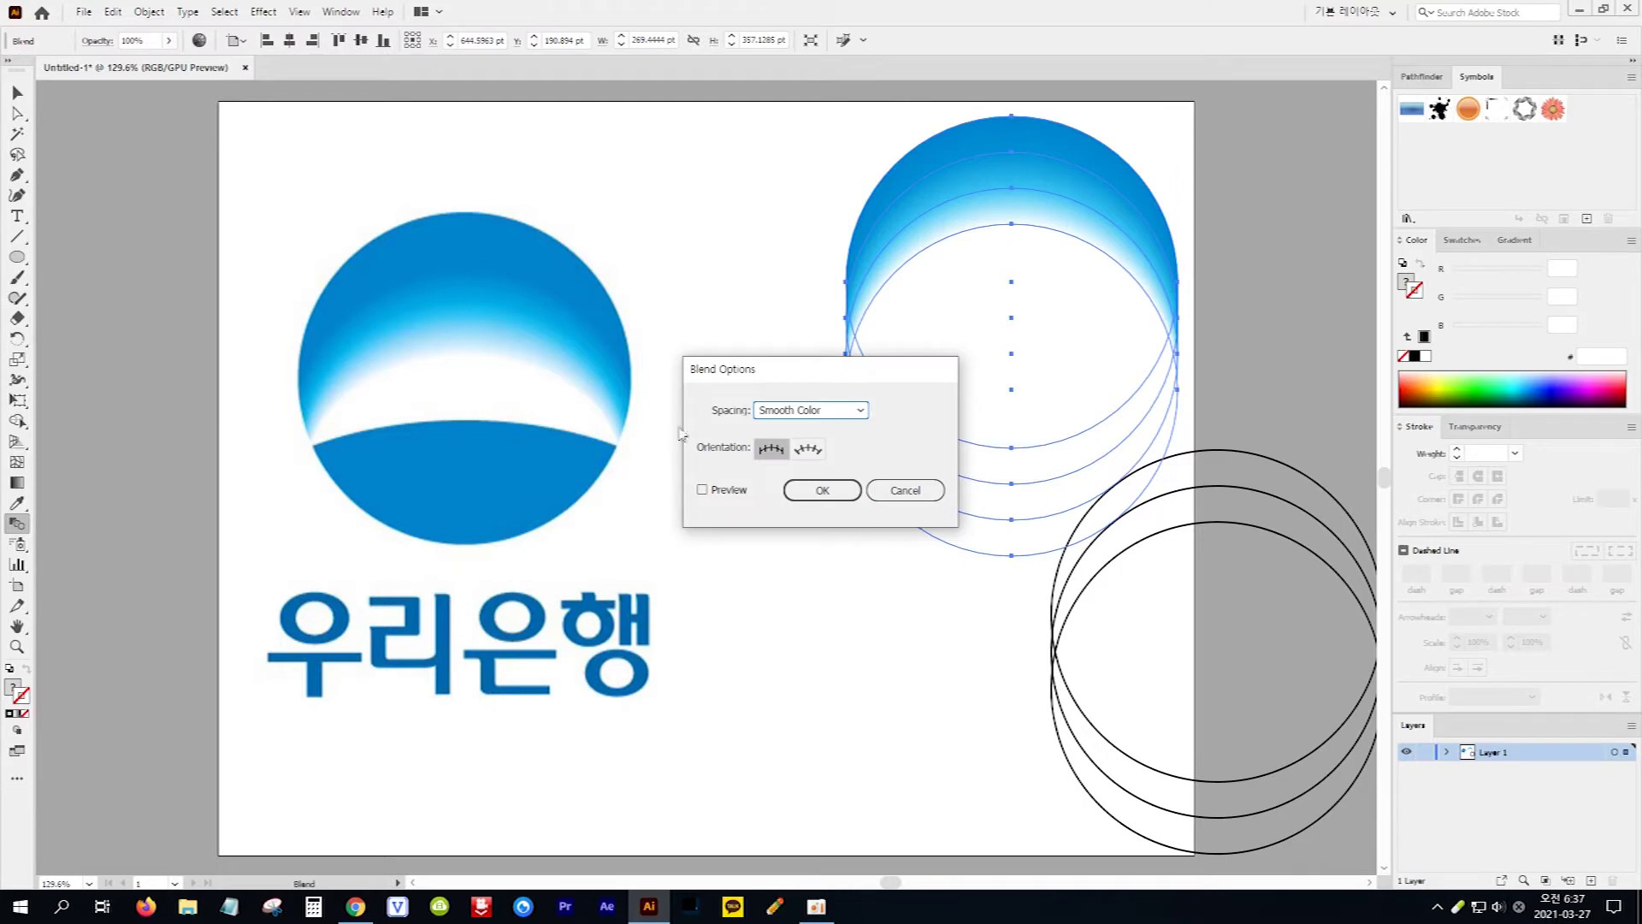
pyautogui.click(862, 413)
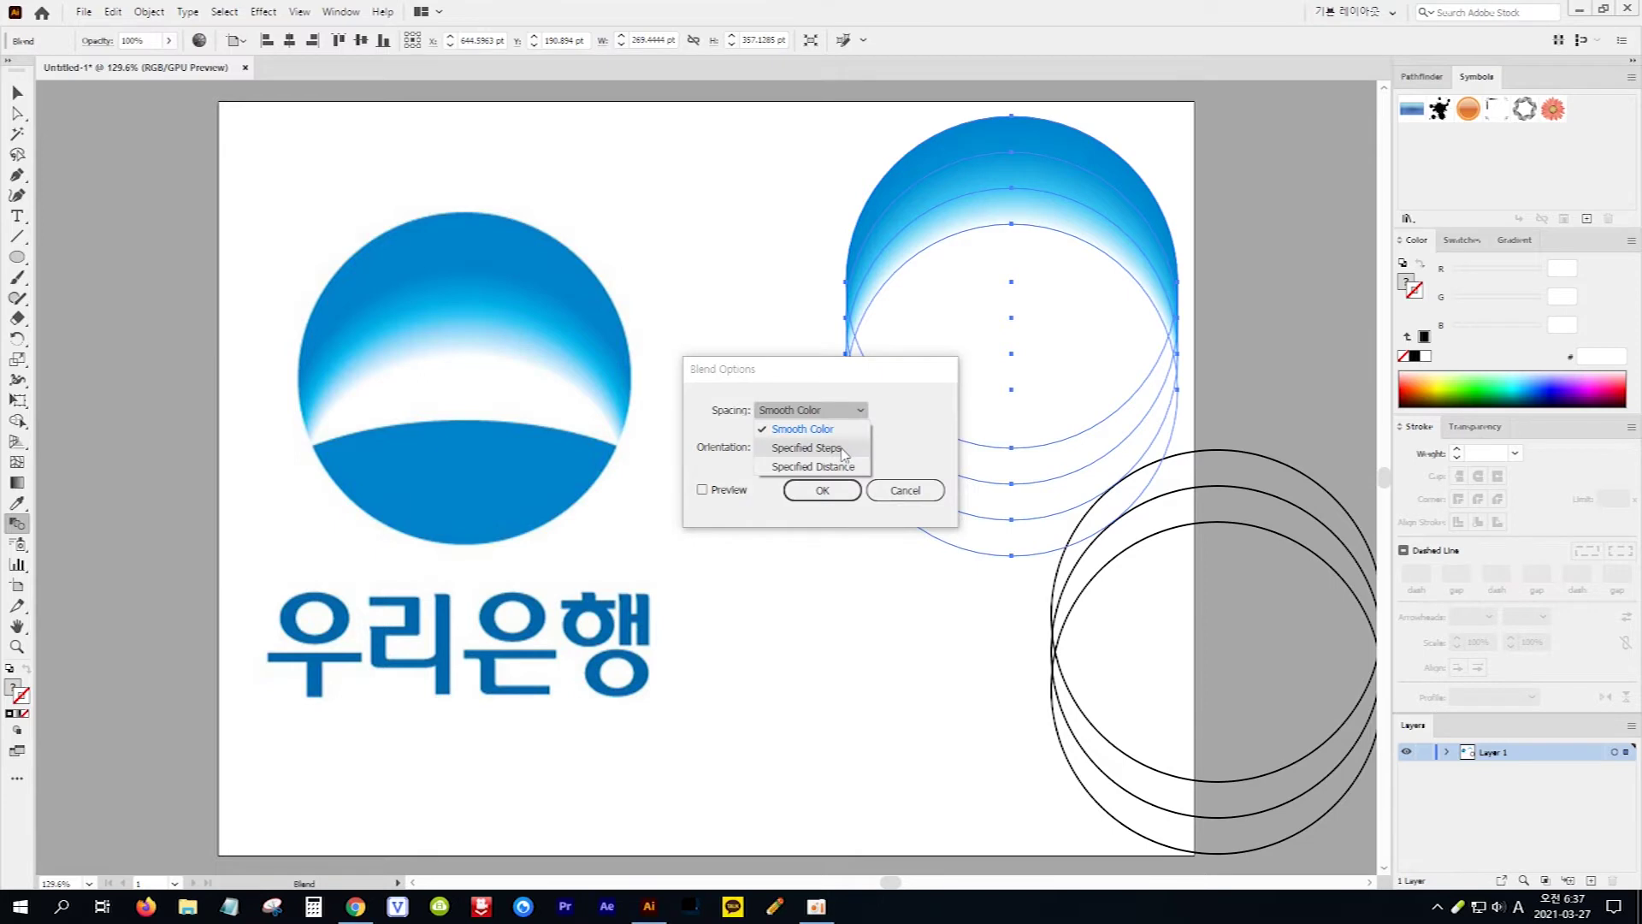
pyautogui.click(845, 450)
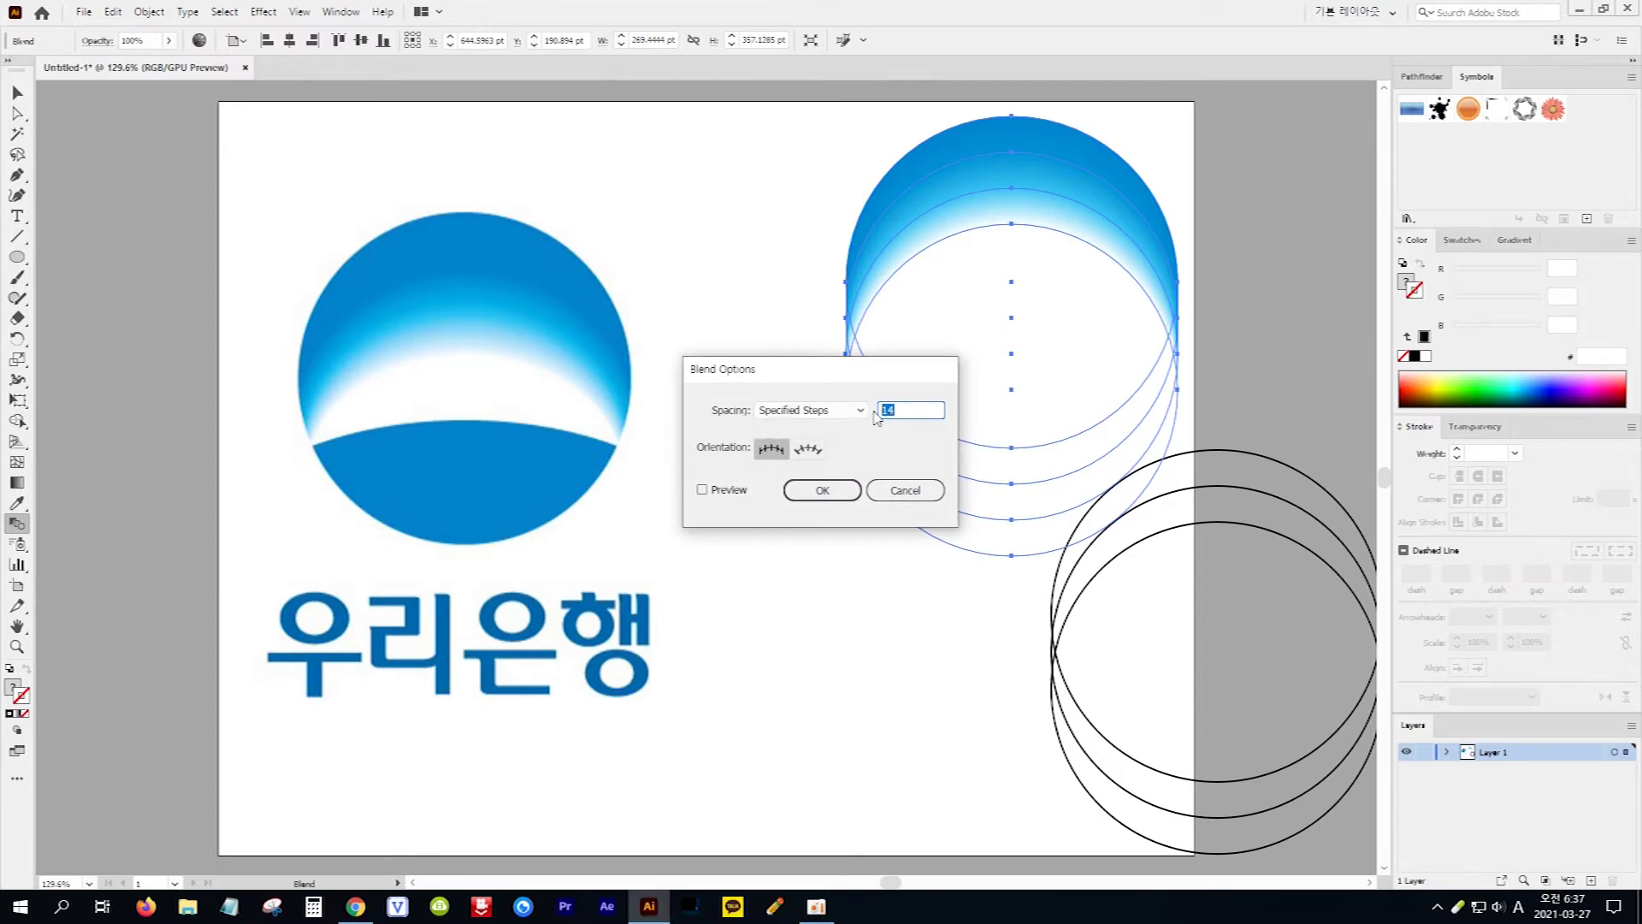
pyautogui.write('200')
pyautogui.click(842, 488)
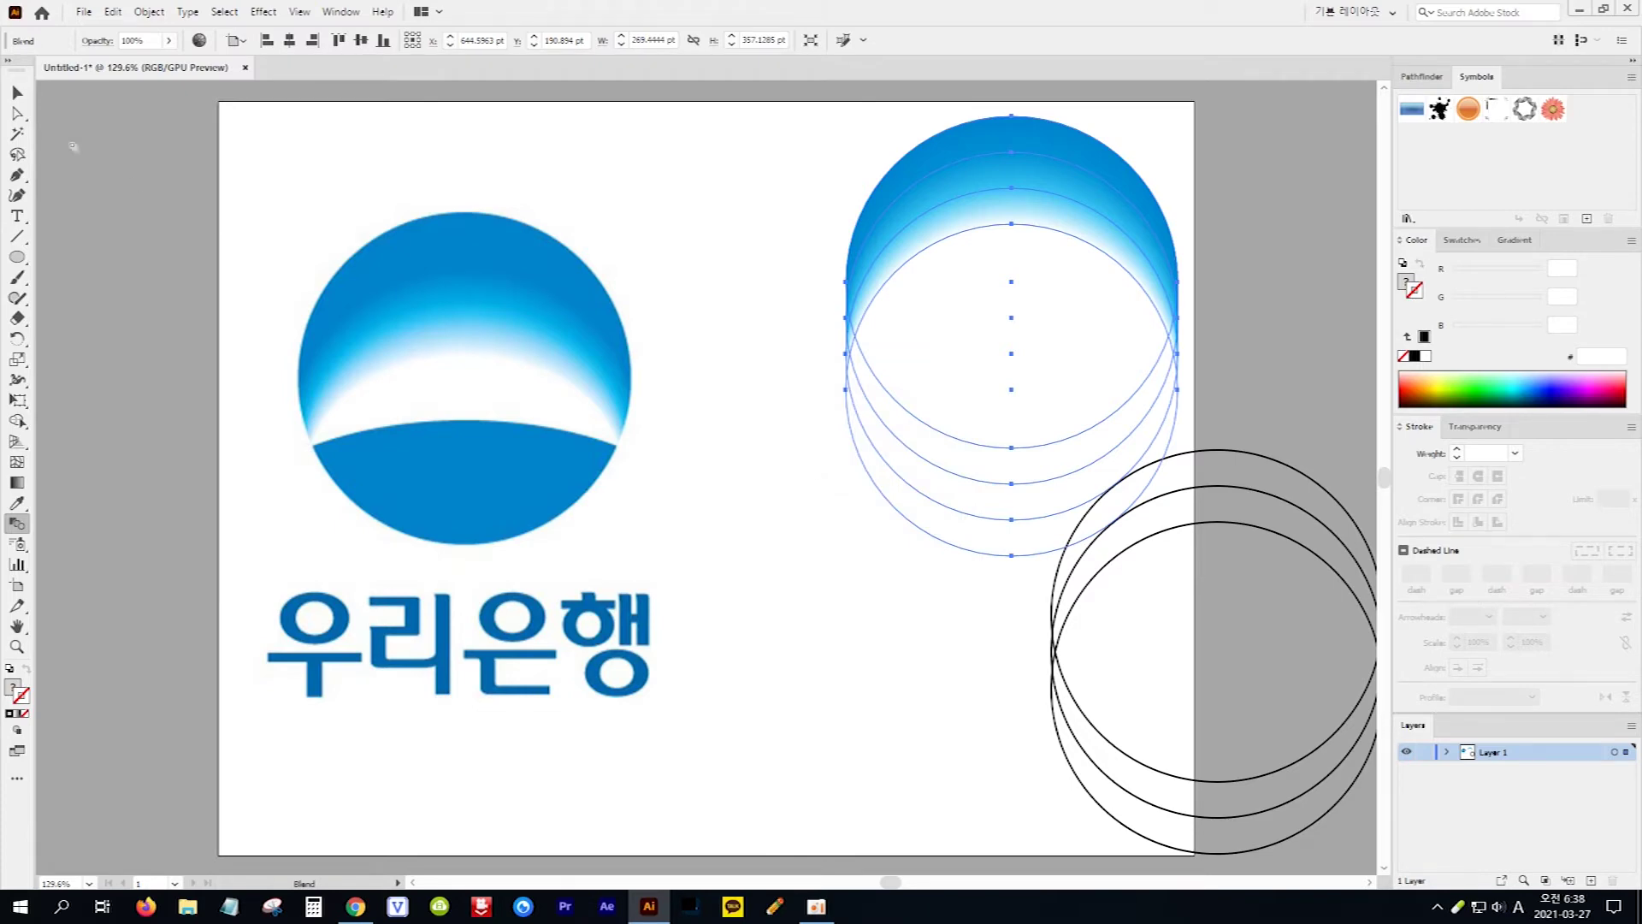
pyautogui.click(18, 92)
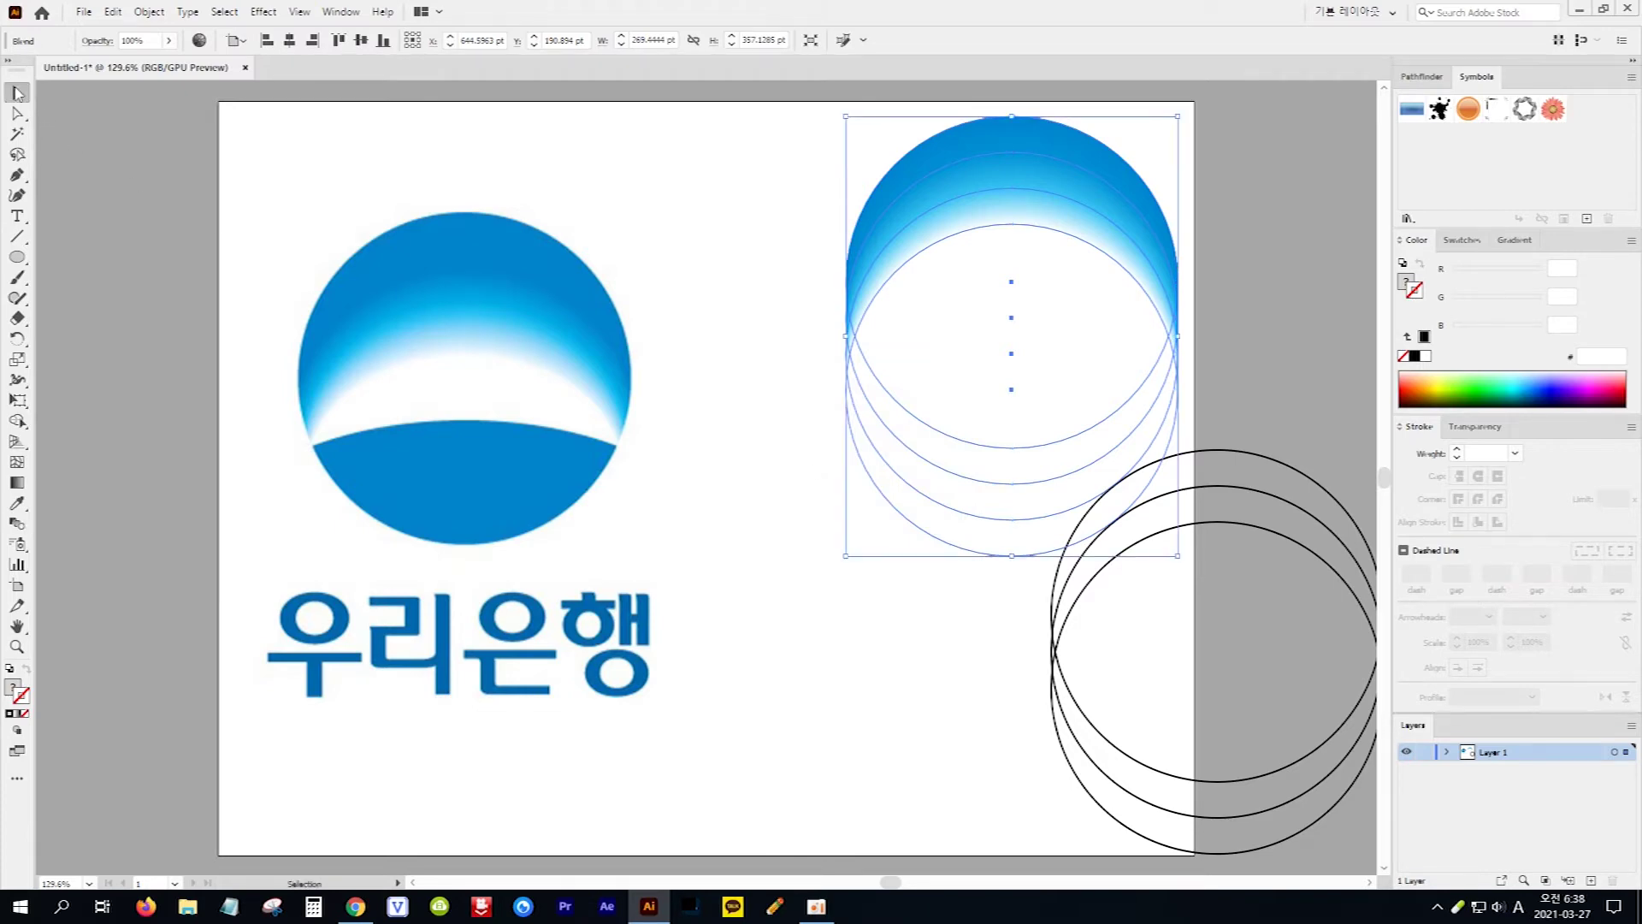
pyautogui.click(837, 610)
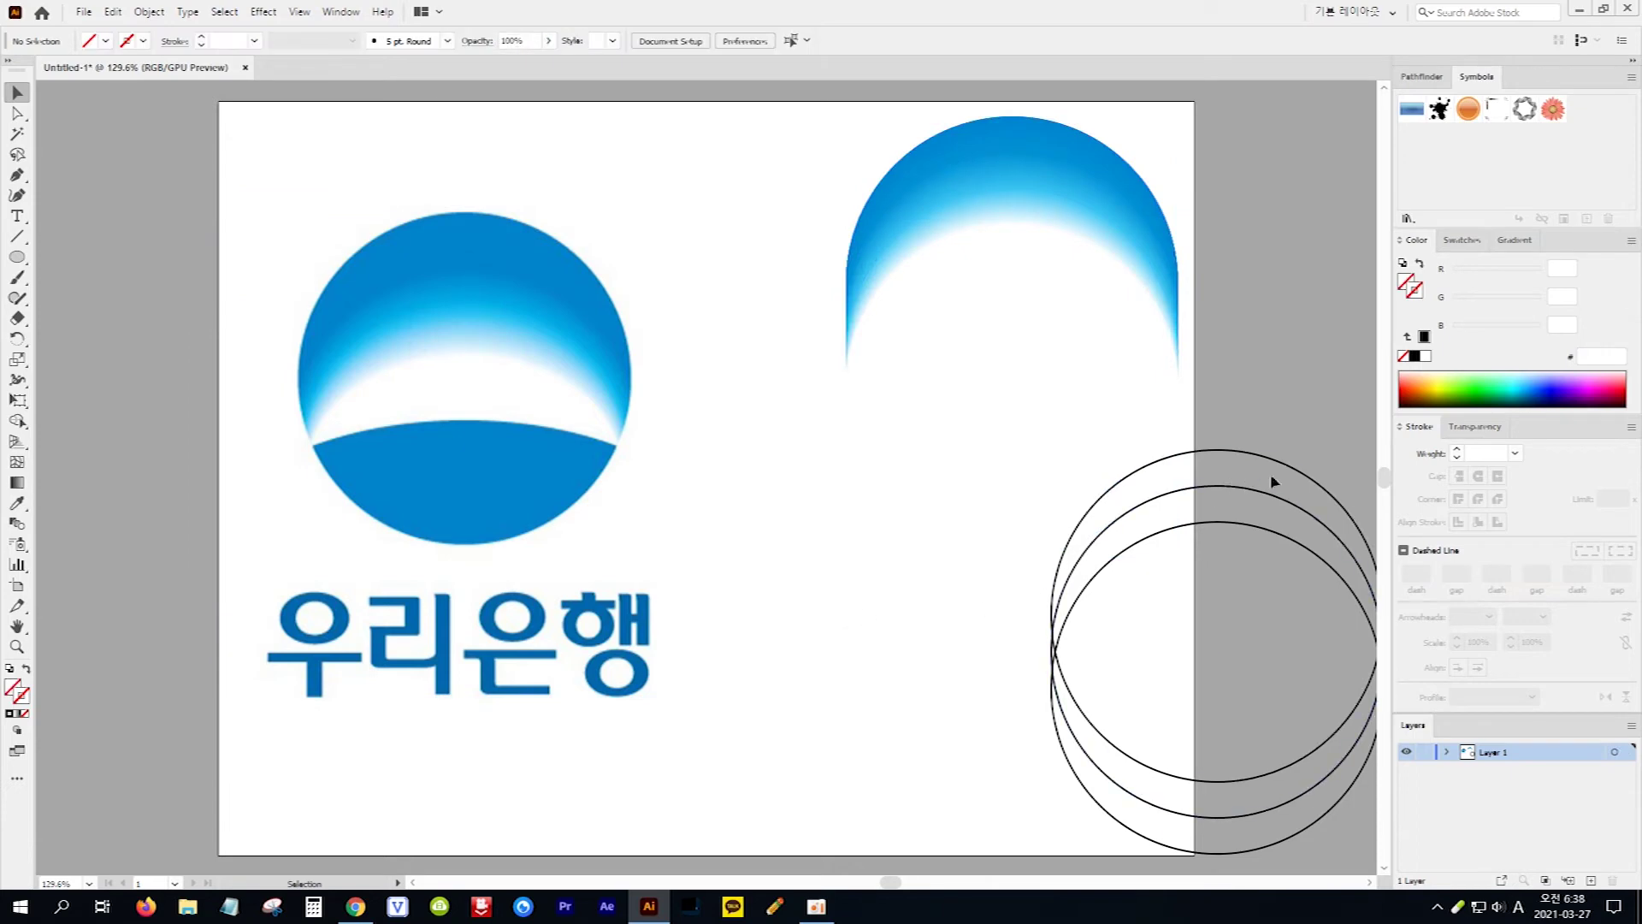
# Move the uppermost unfilled circle onto the logo and enlarge it to about 677 pt, its top edge matching the emblem's lower blue arc.
pyautogui.moveTo(1292, 475); pyautogui.dragTo(524, 444)
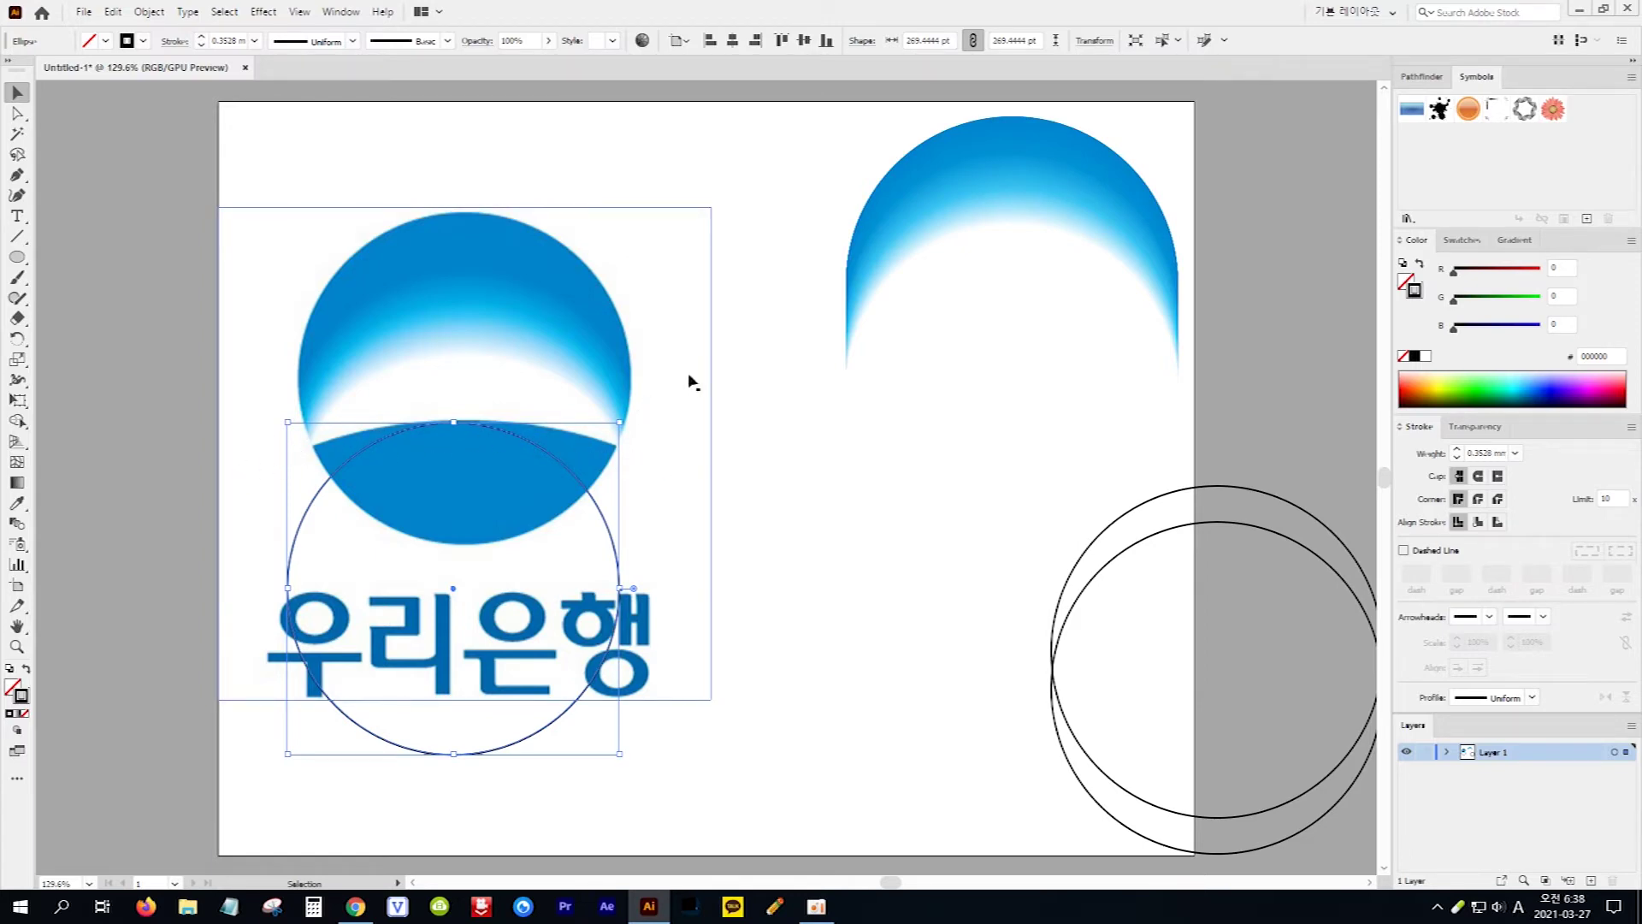
pyautogui.moveTo(620, 422); pyautogui.dragTo(871, 289)
pyautogui.moveTo(1069, 246); pyautogui.dragTo(1208, 211)
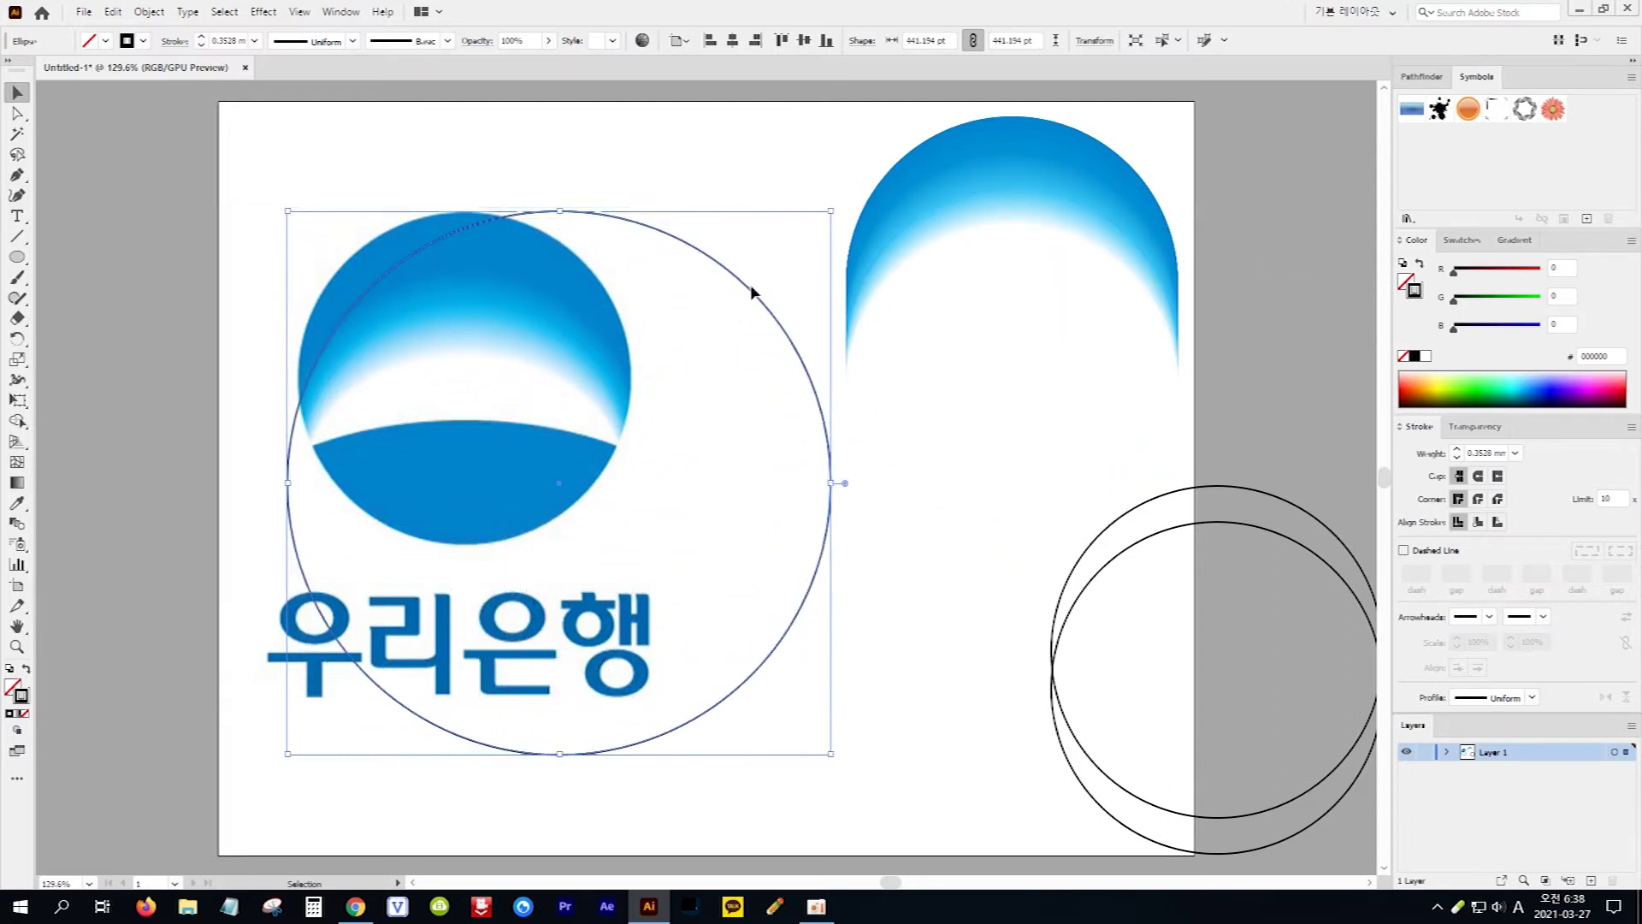
pyautogui.moveTo(750, 292); pyautogui.dragTo(652, 494)
pyautogui.moveTo(751, 402); pyautogui.dragTo(1026, 125)
pyautogui.moveTo(814, 178); pyautogui.dragTo(670, 476)
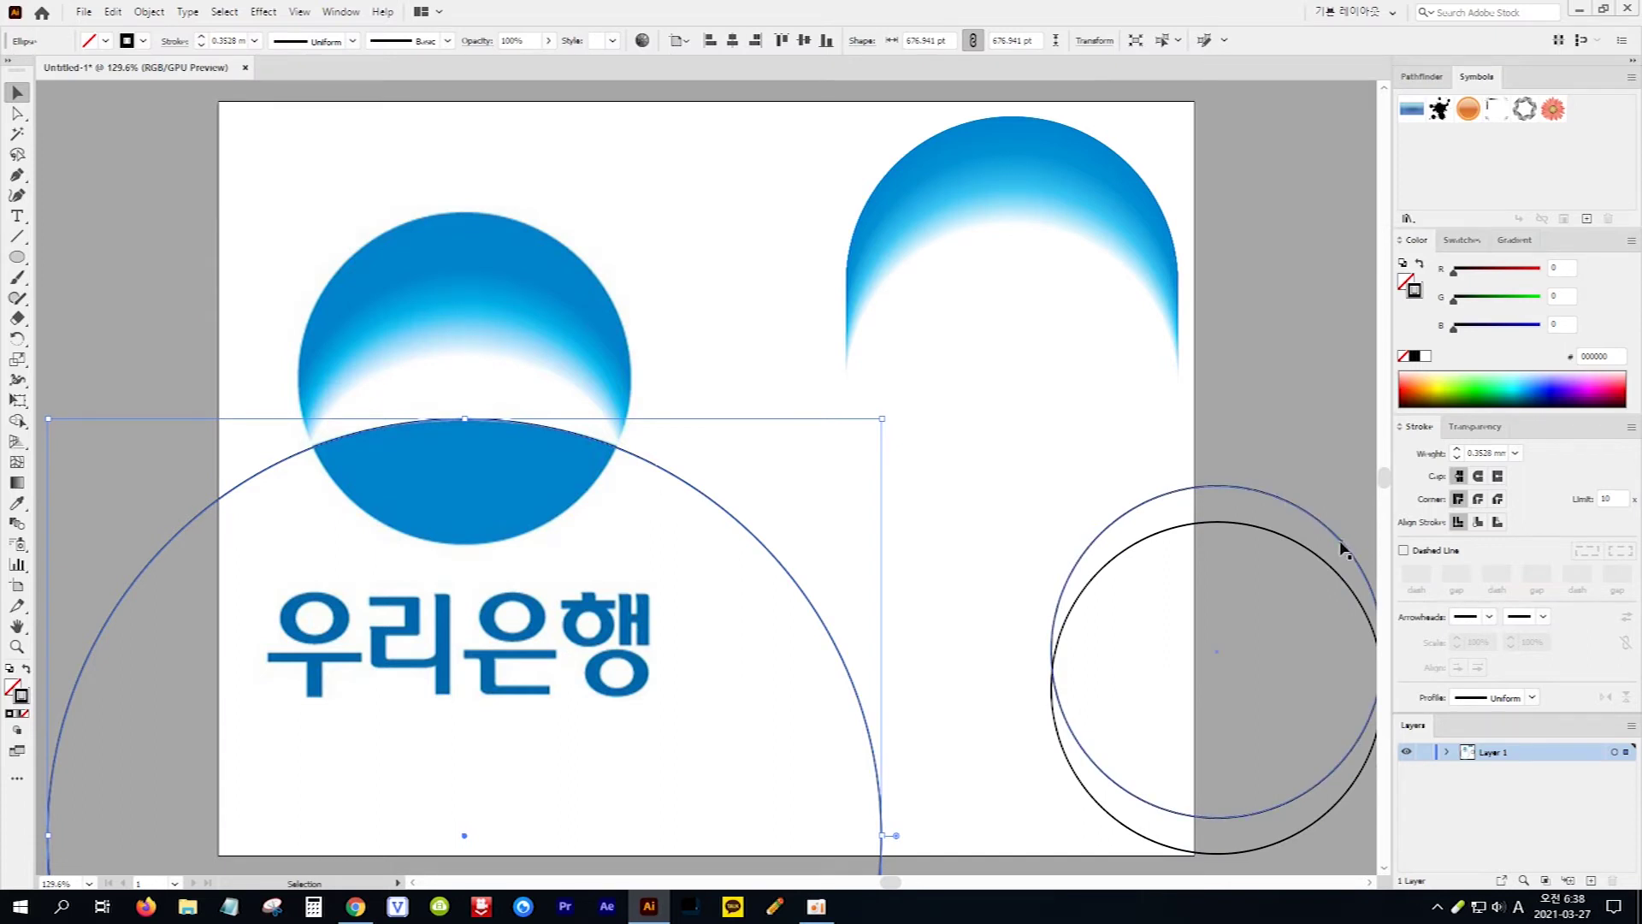
# Fit the second unfilled circle over the emblem's outline and intersect it with the large circle to form the lower segment.
pyautogui.moveTo(1340, 548)
pyautogui.mouseDown()
pyautogui.moveTo(953, 403)
pyautogui.moveTo(764, 293)
pyautogui.moveTo(585, 271)
pyautogui.mouseUp()
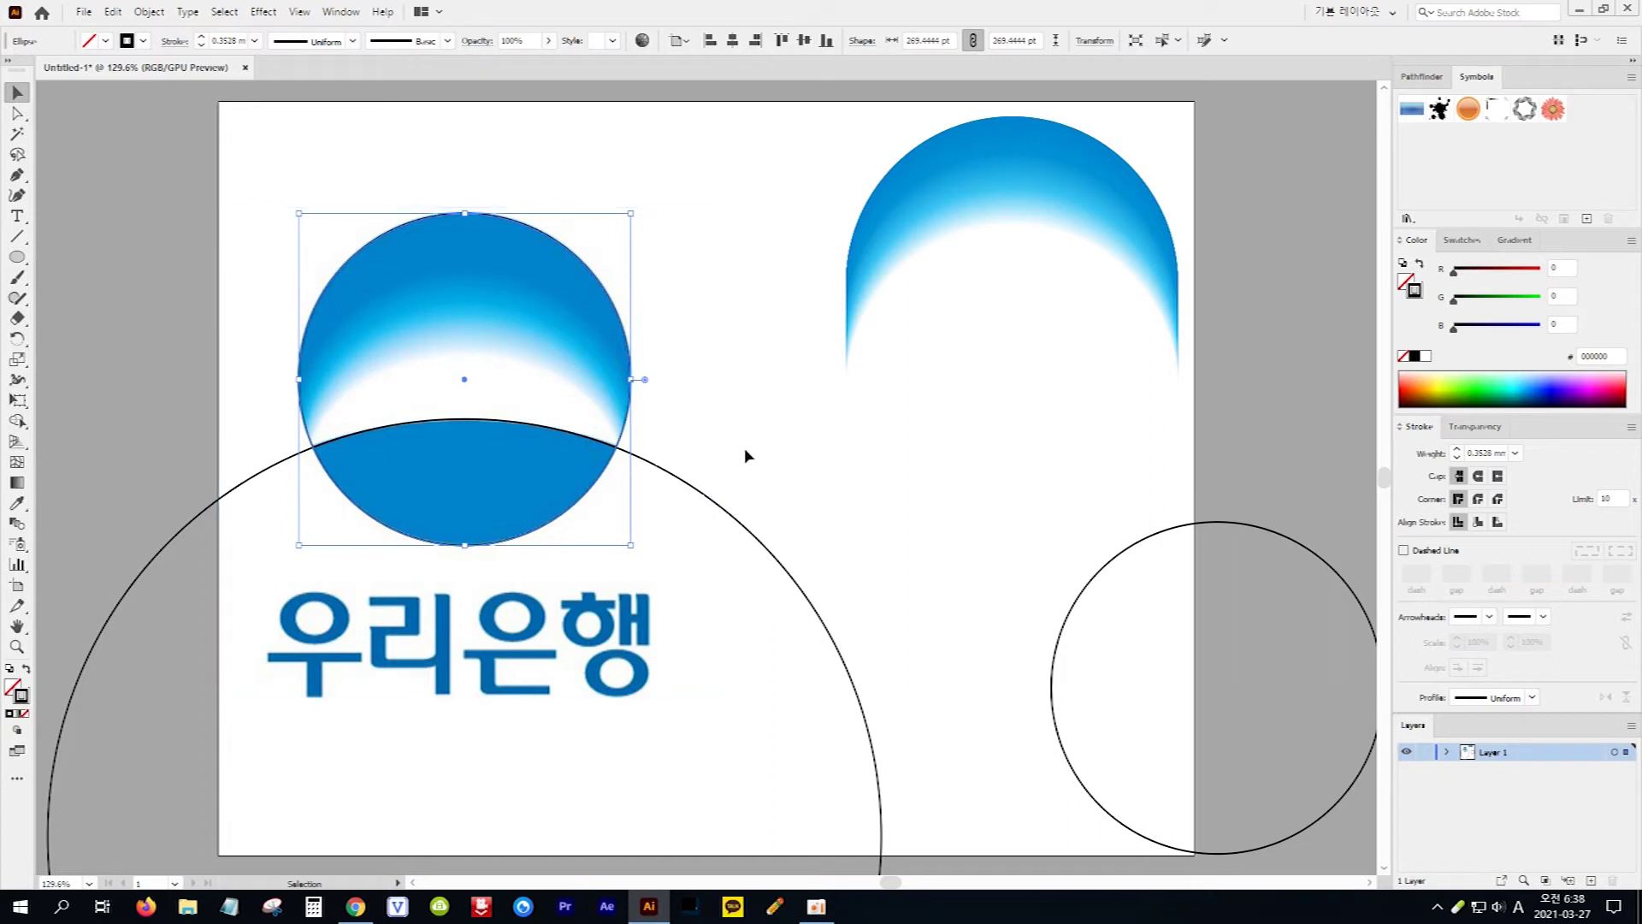
pyautogui.keyDown('shift'); pyautogui.click(725, 515); pyautogui.keyUp('shift')
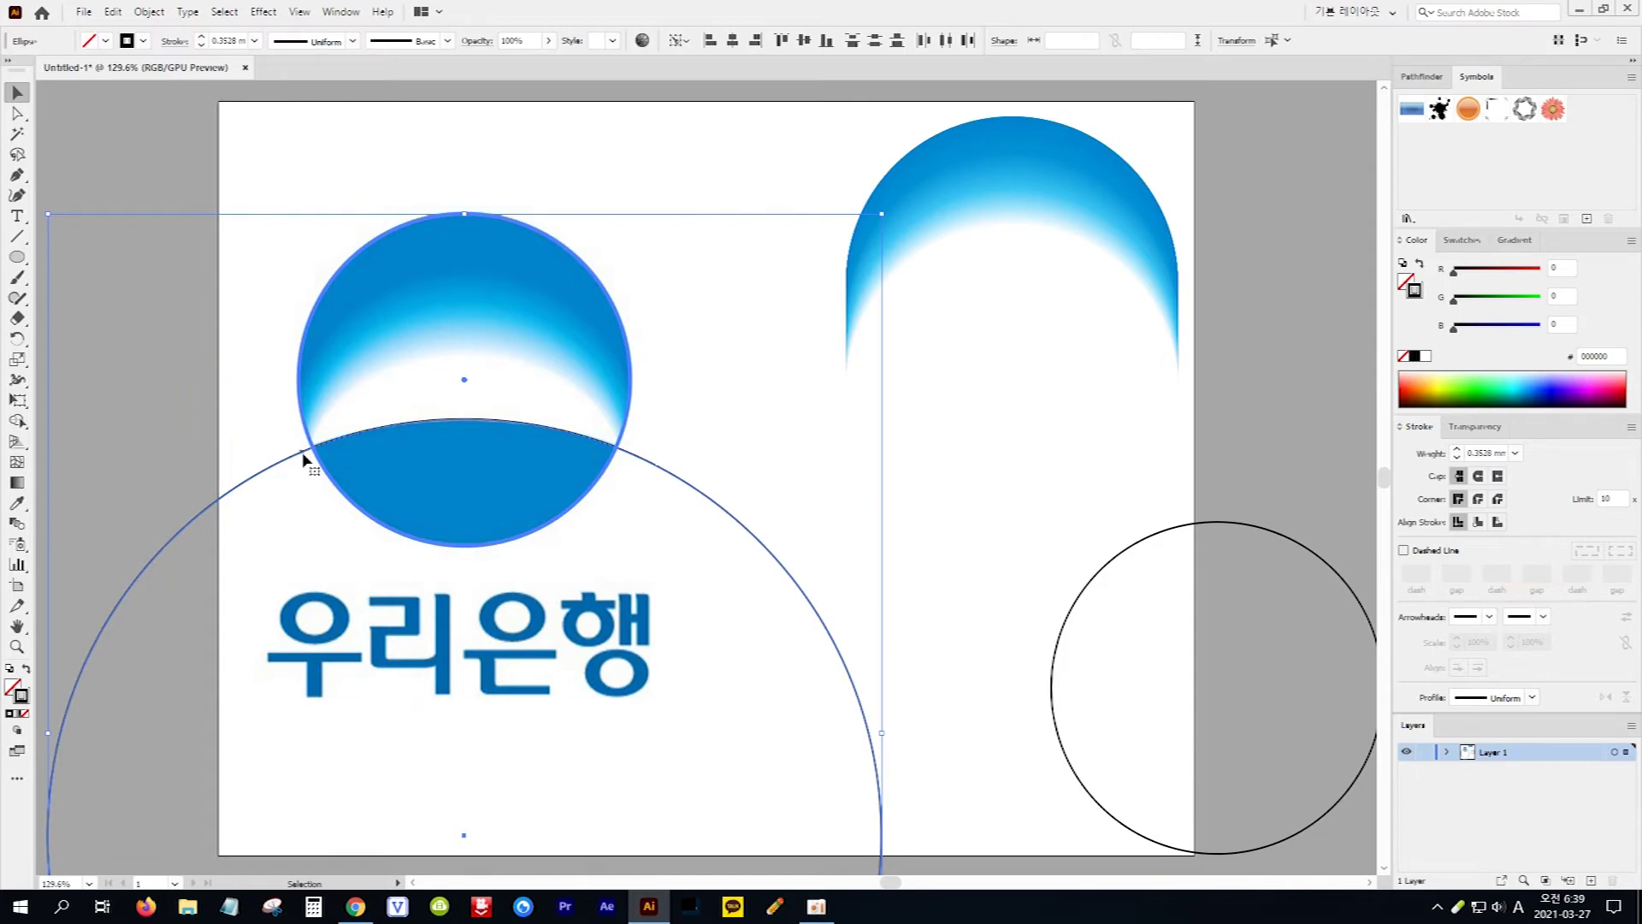
pyautogui.click(1426, 81)
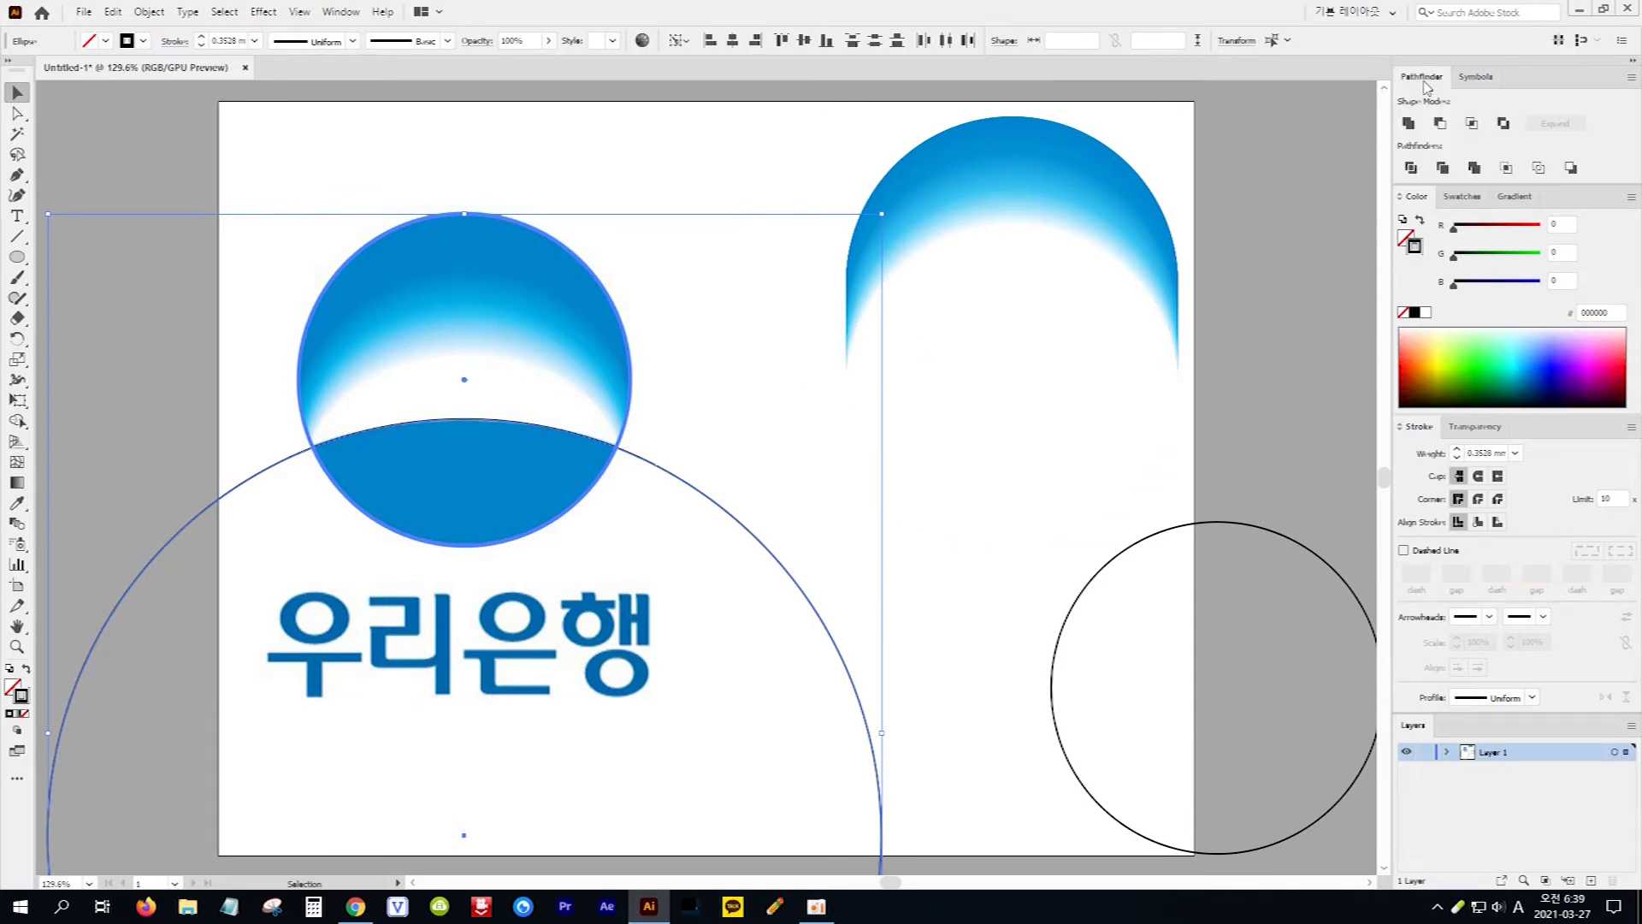
pyautogui.click(1473, 124)
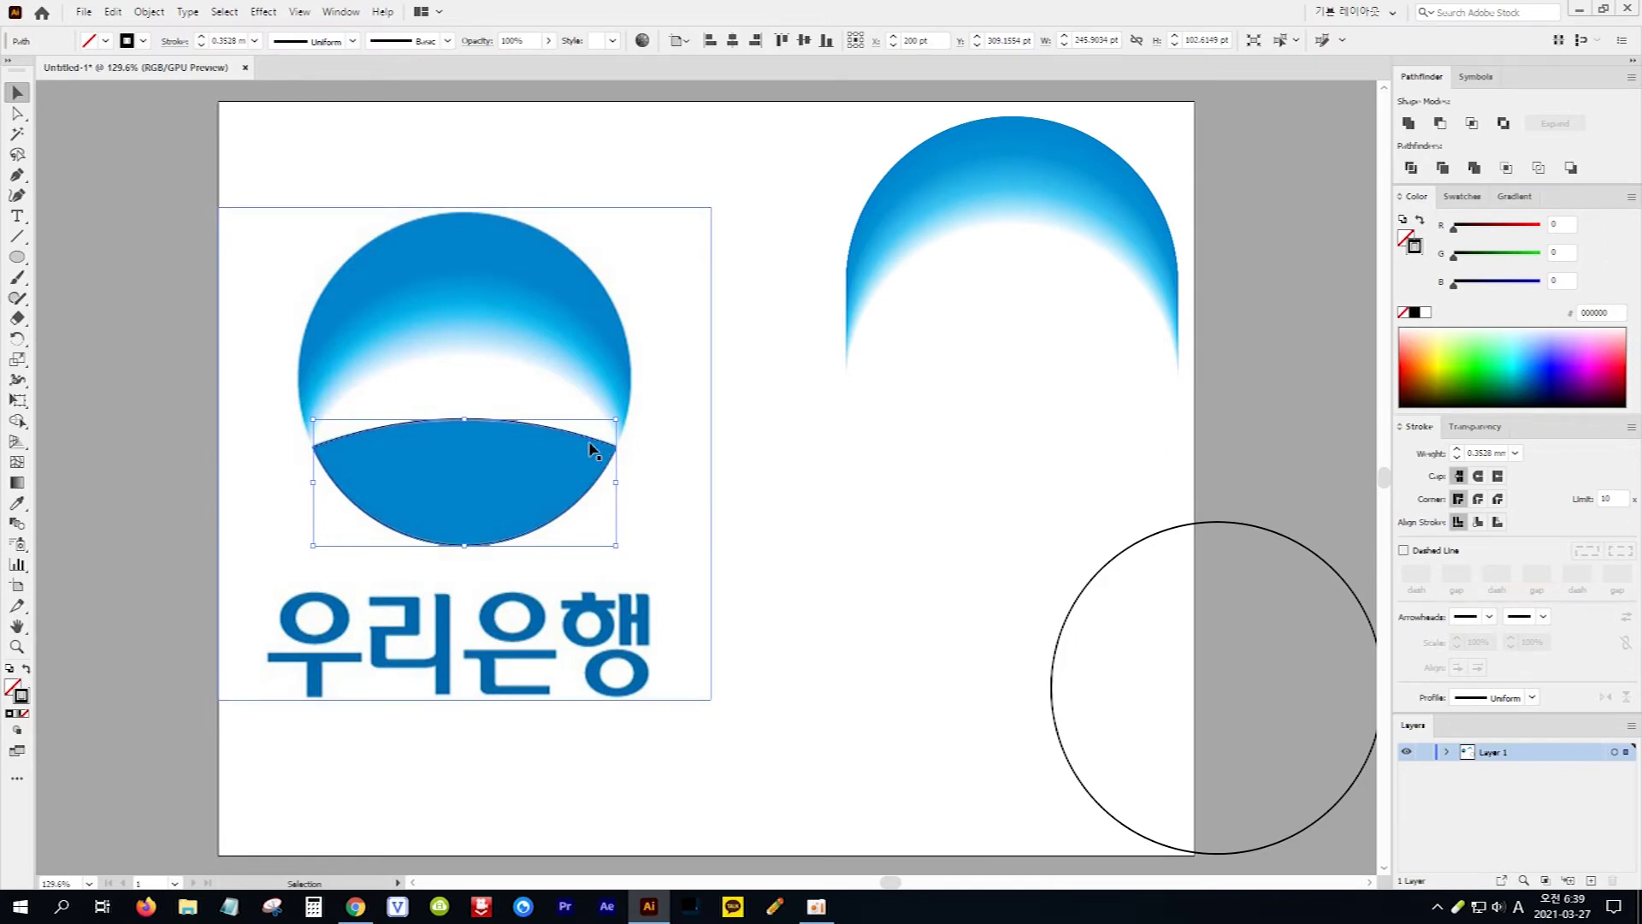
# Fill the intersected segment with the blue sampled from the emblem's lower part.
pyautogui.click(17, 505)
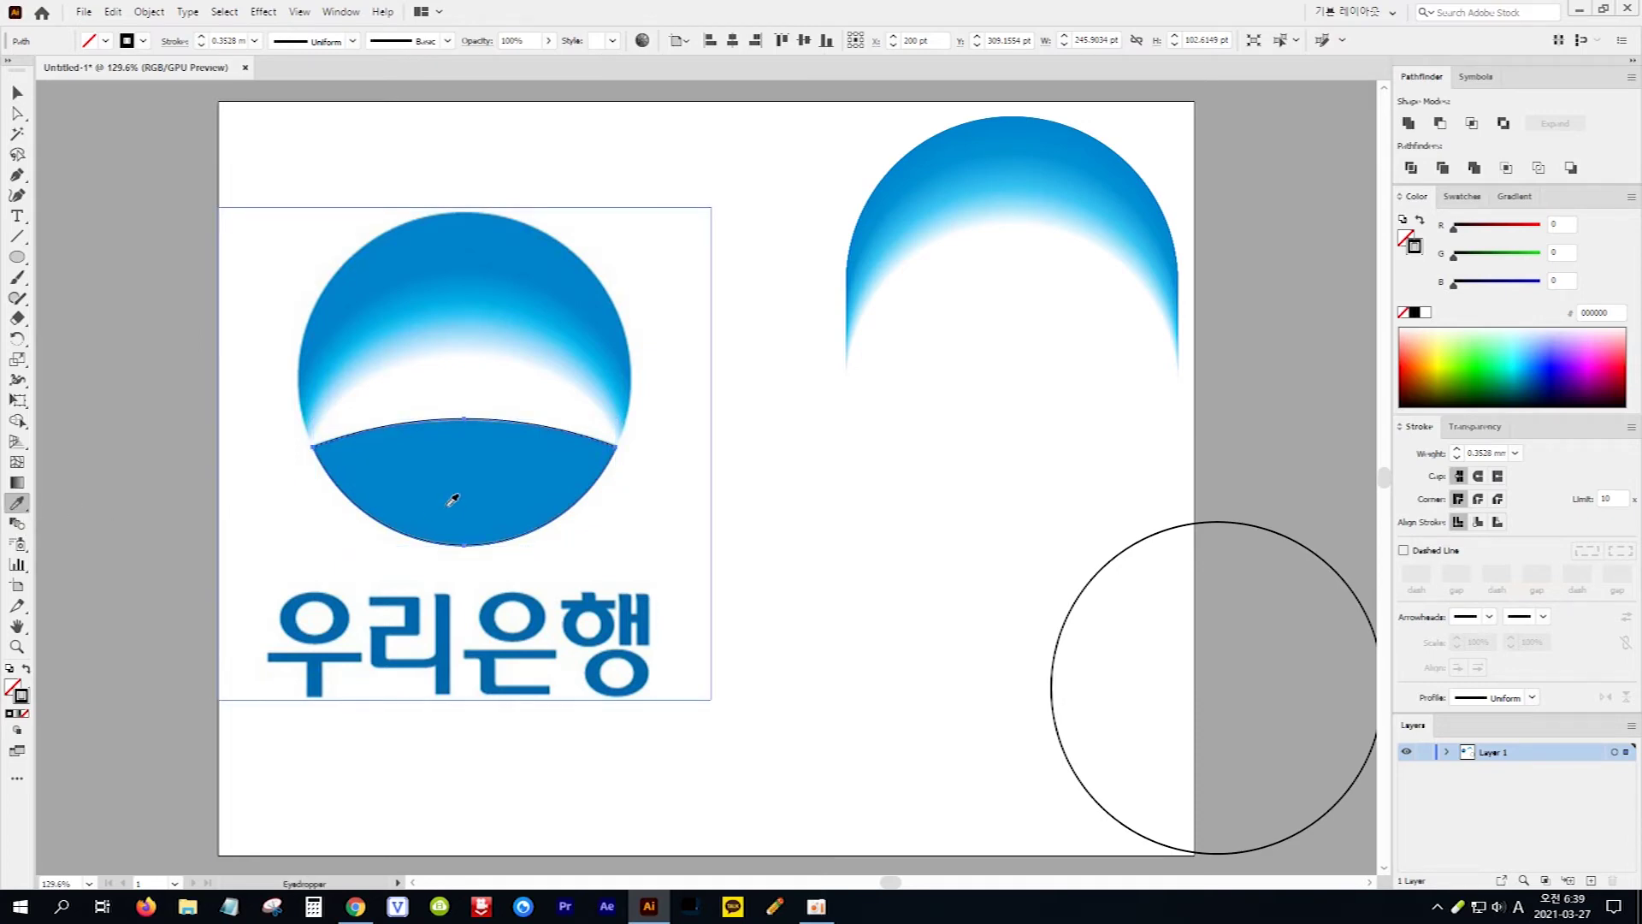
pyautogui.click(476, 475)
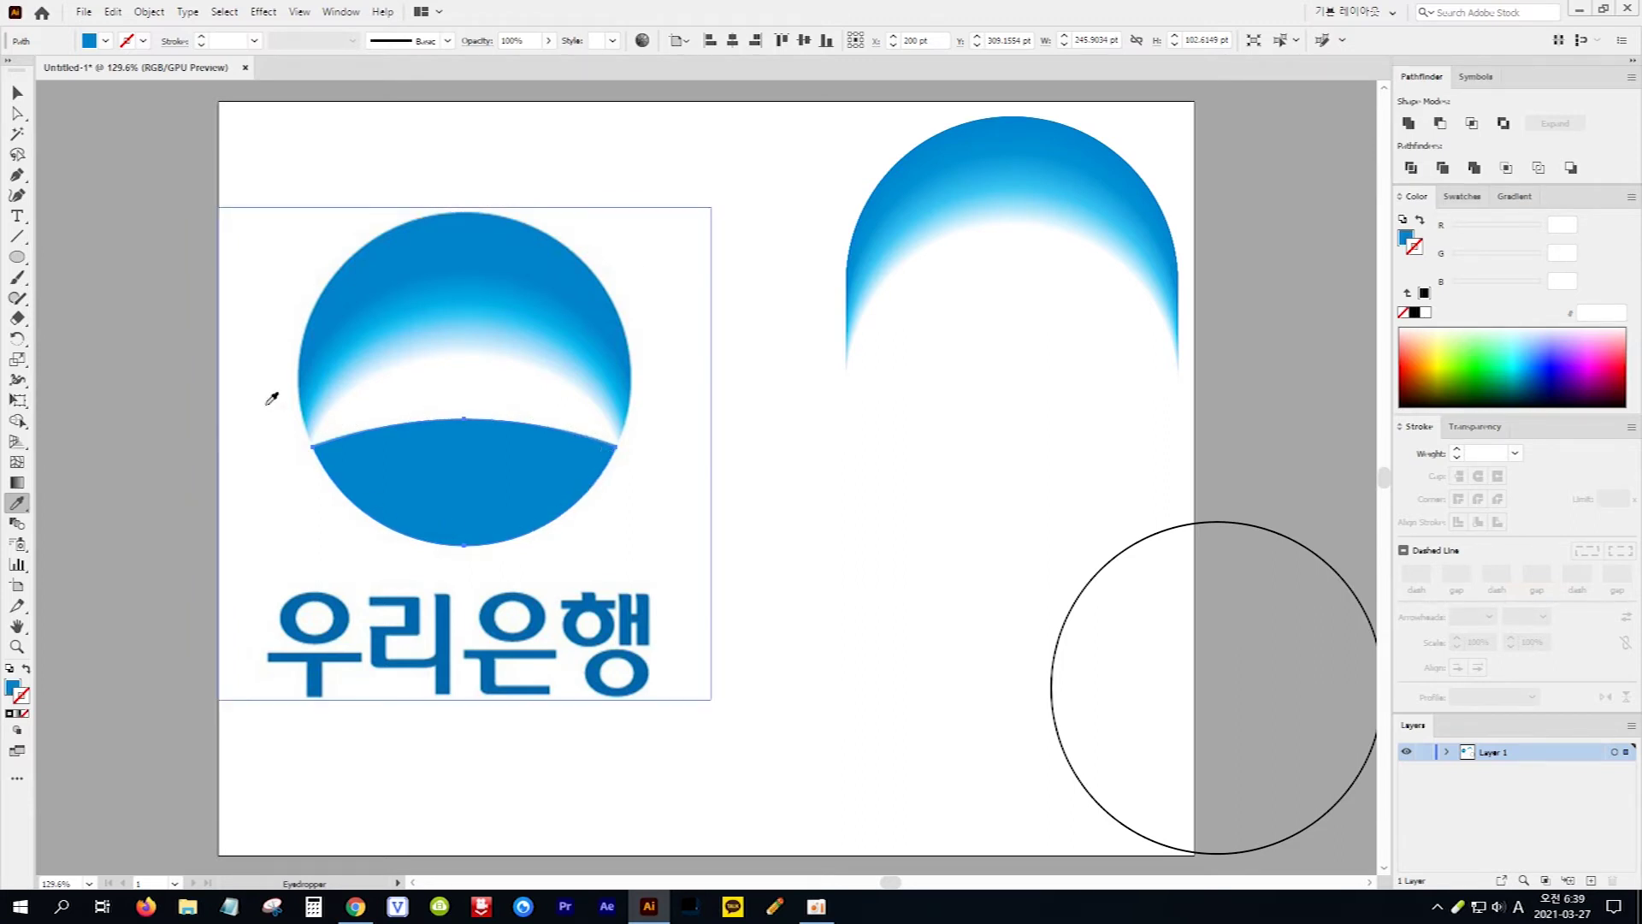
pyautogui.click(17, 93)
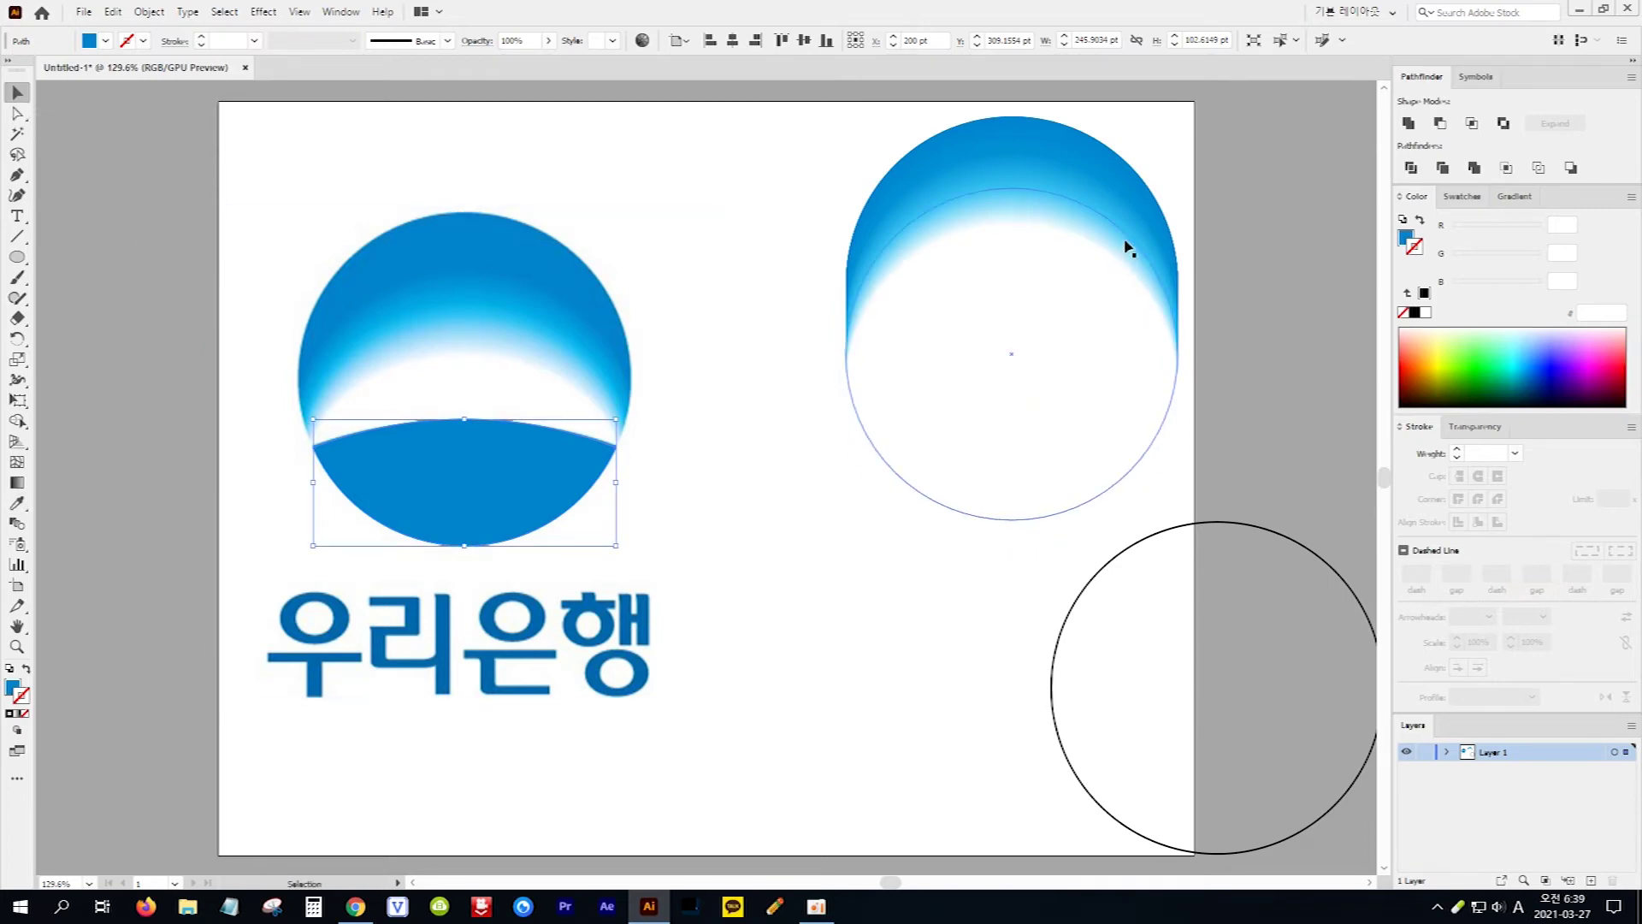
# Move the blended circles onto the emblem, aligned with its top, and fit the last unfilled circle over the emblem's outline.
pyautogui.click(1080, 316)
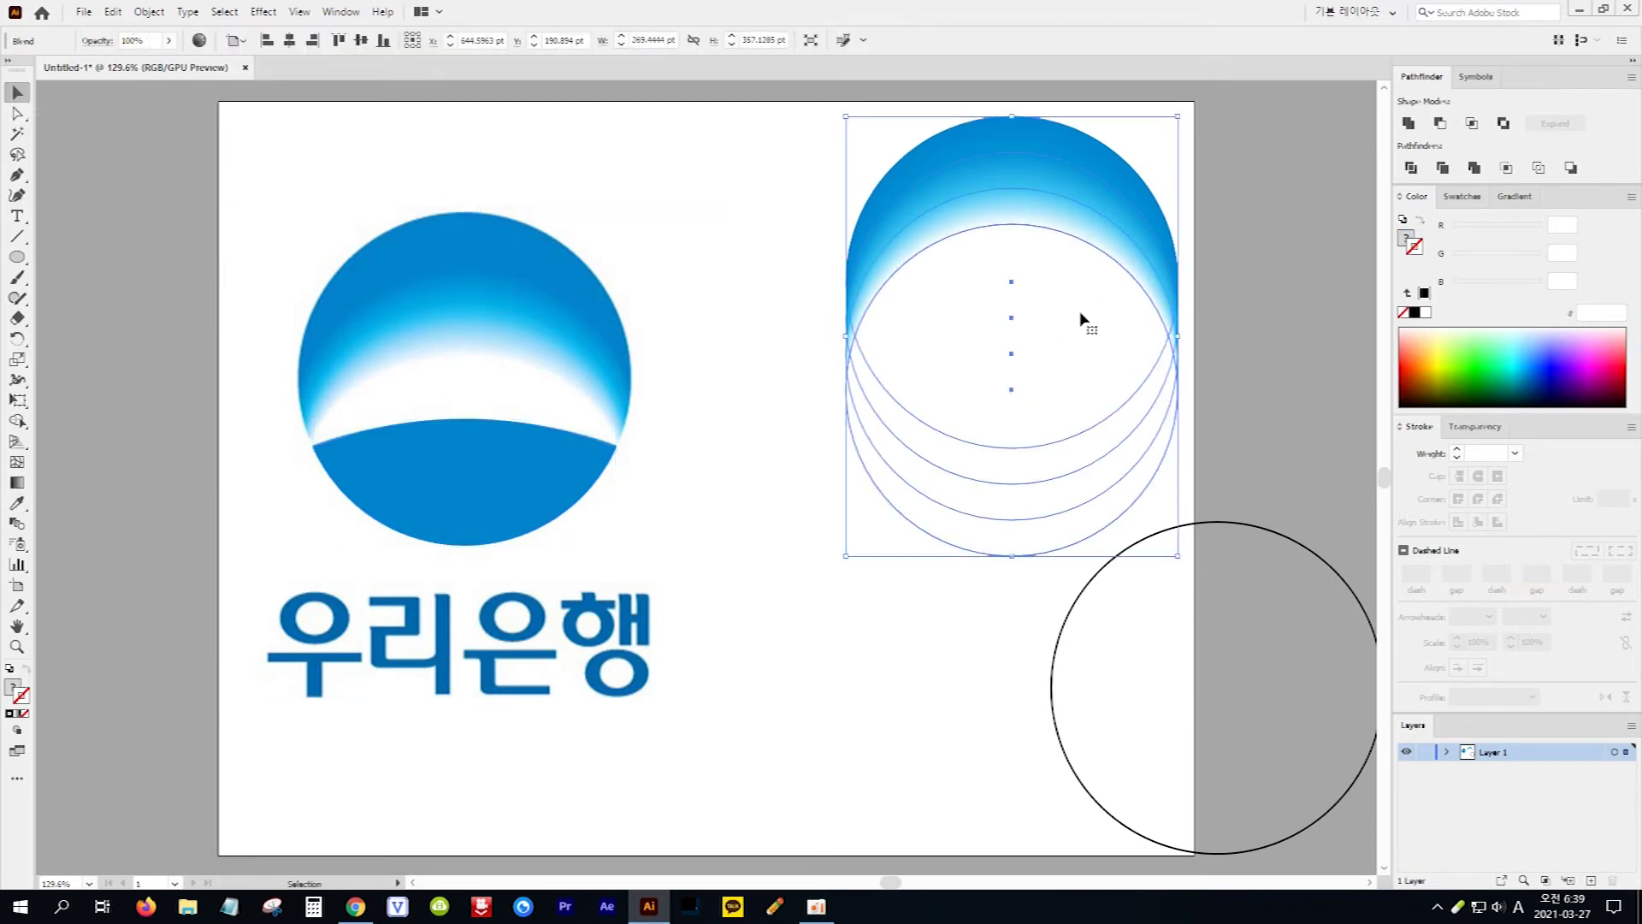
pyautogui.moveTo(1081, 316); pyautogui.dragTo(537, 414)
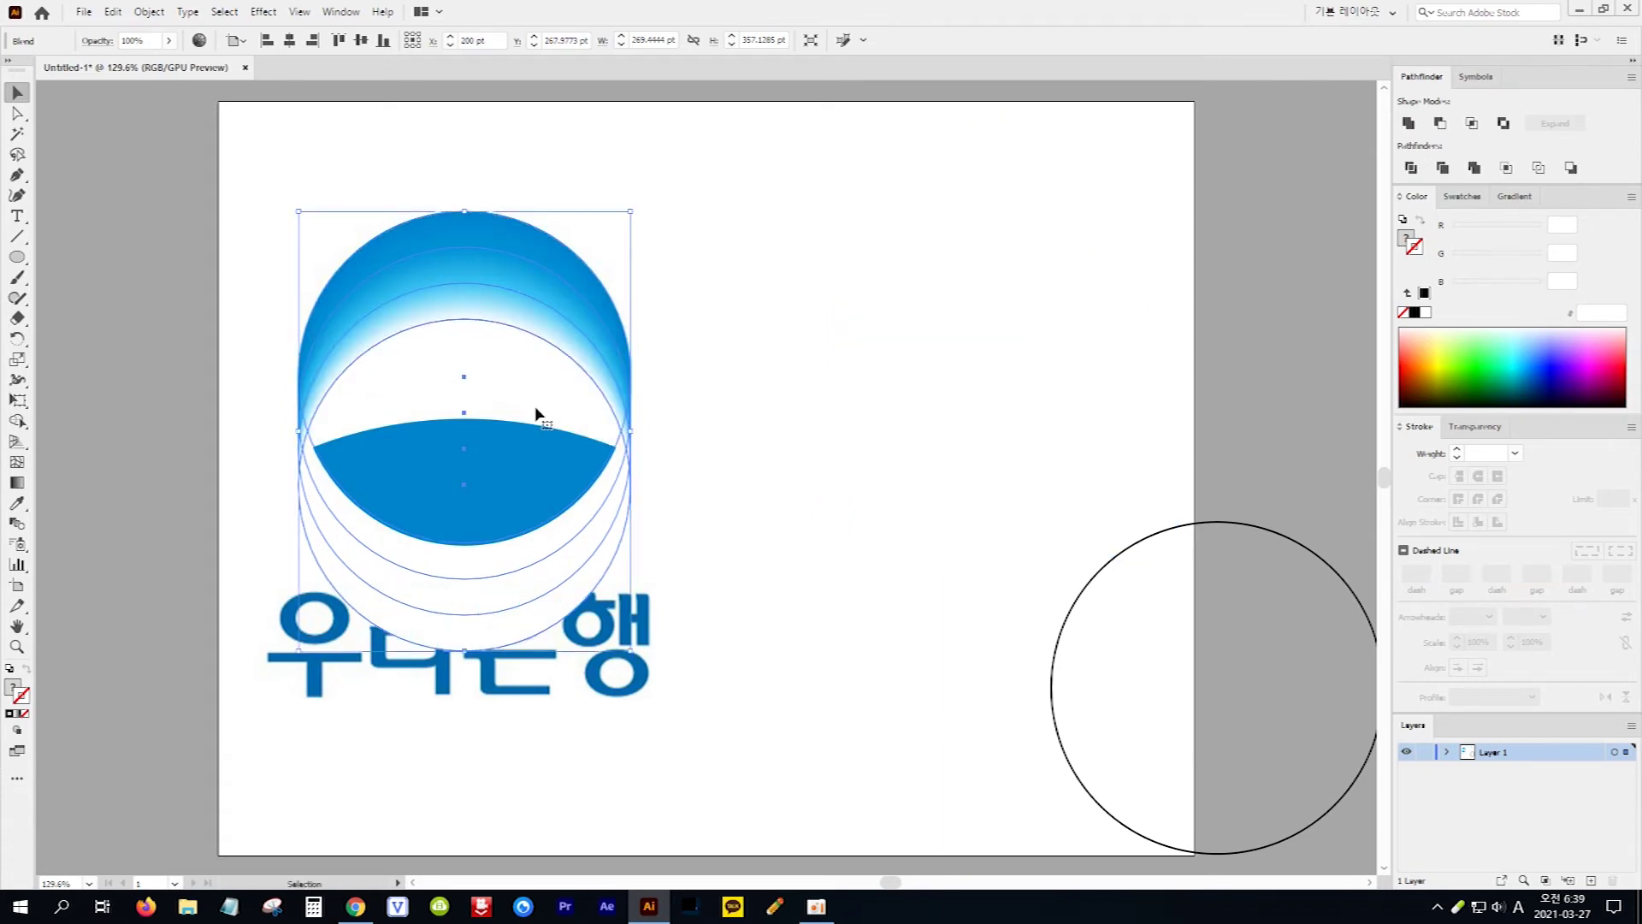
pyautogui.click(1289, 540)
pyautogui.moveTo(1320, 562); pyautogui.dragTo(564, 255)
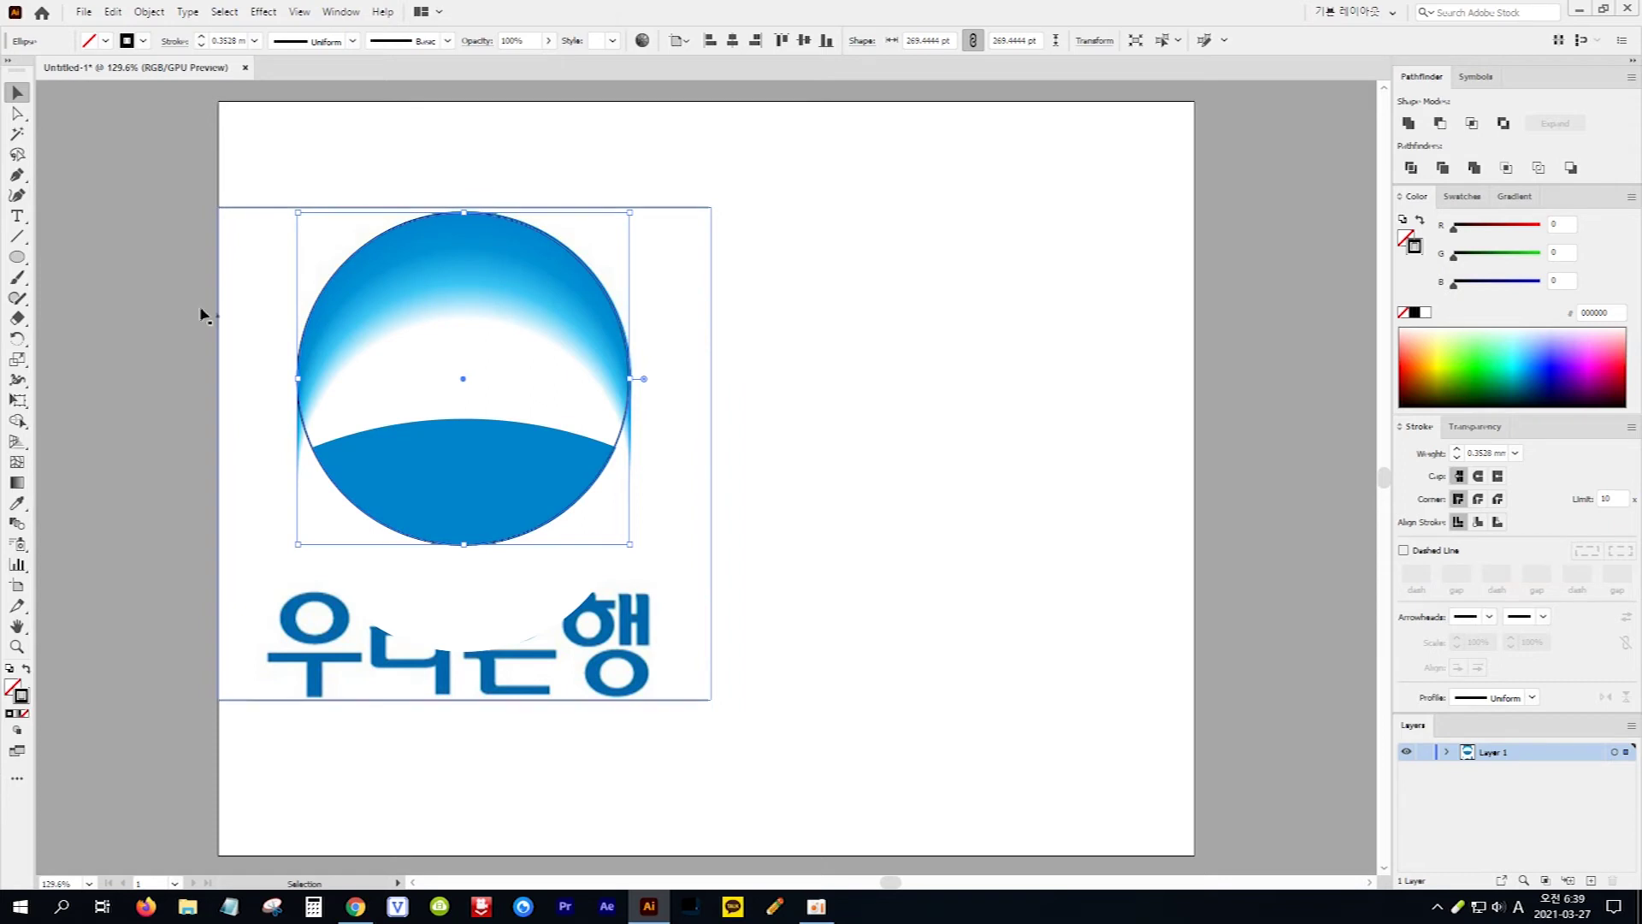
# Make a clipping mask from the outline circle, the blend and the blue segment, leaving the placed logo image out.
pyautogui.moveTo(97, 239); pyautogui.dragTo(706, 500)
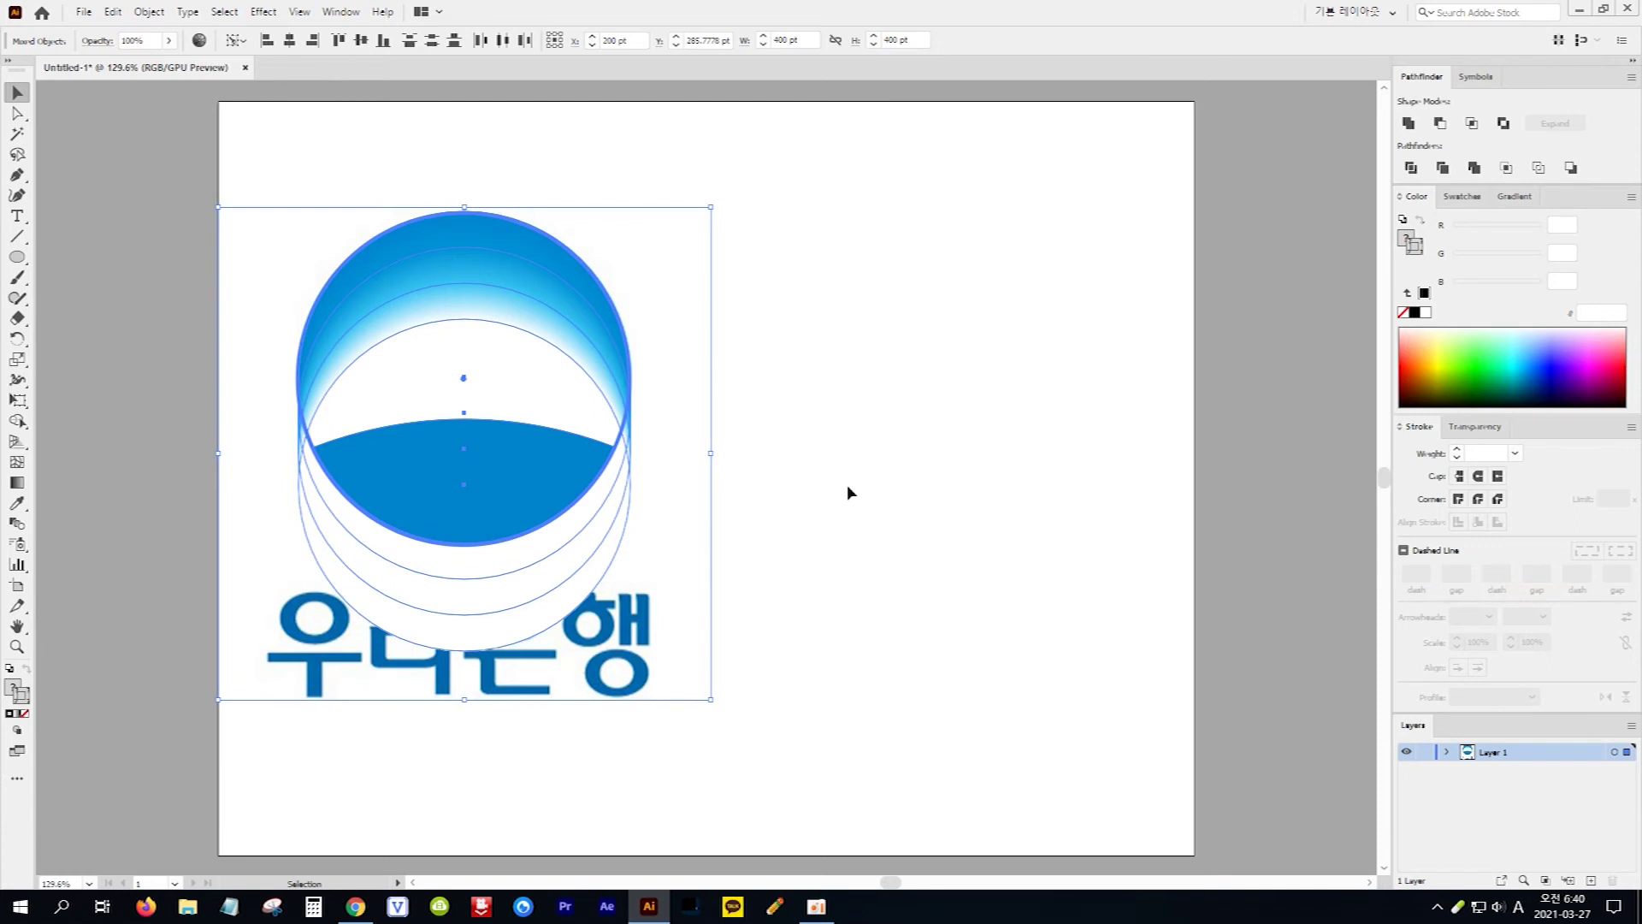
pyautogui.keyDown('shift'); pyautogui.click(640, 658); pyautogui.keyUp('shift')
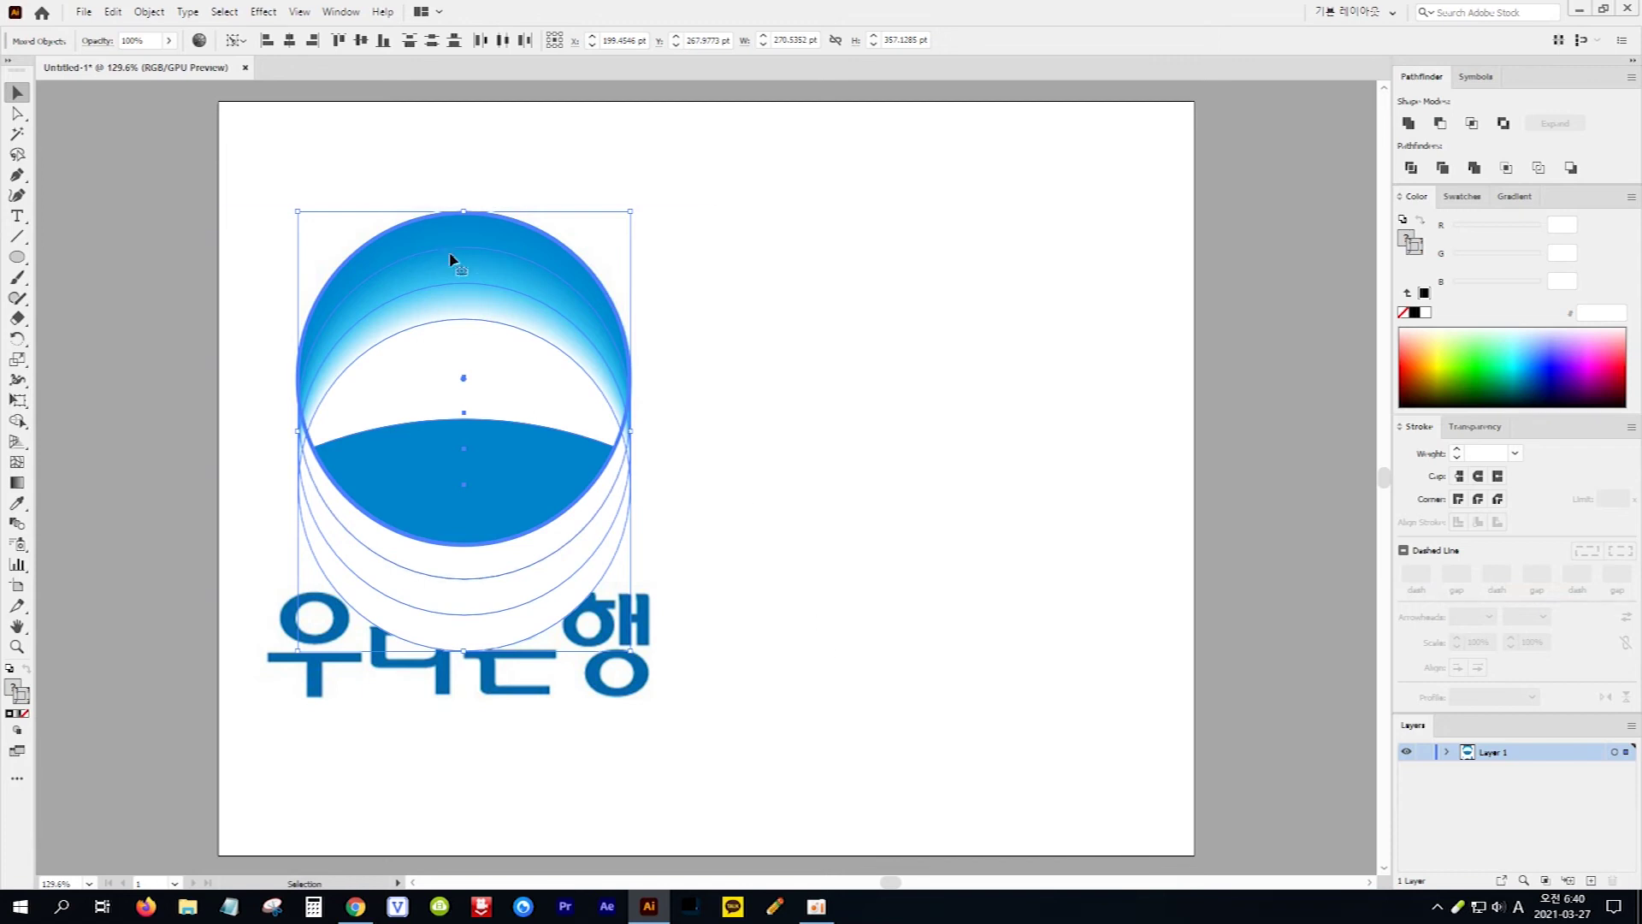
pyautogui.click(149, 12)
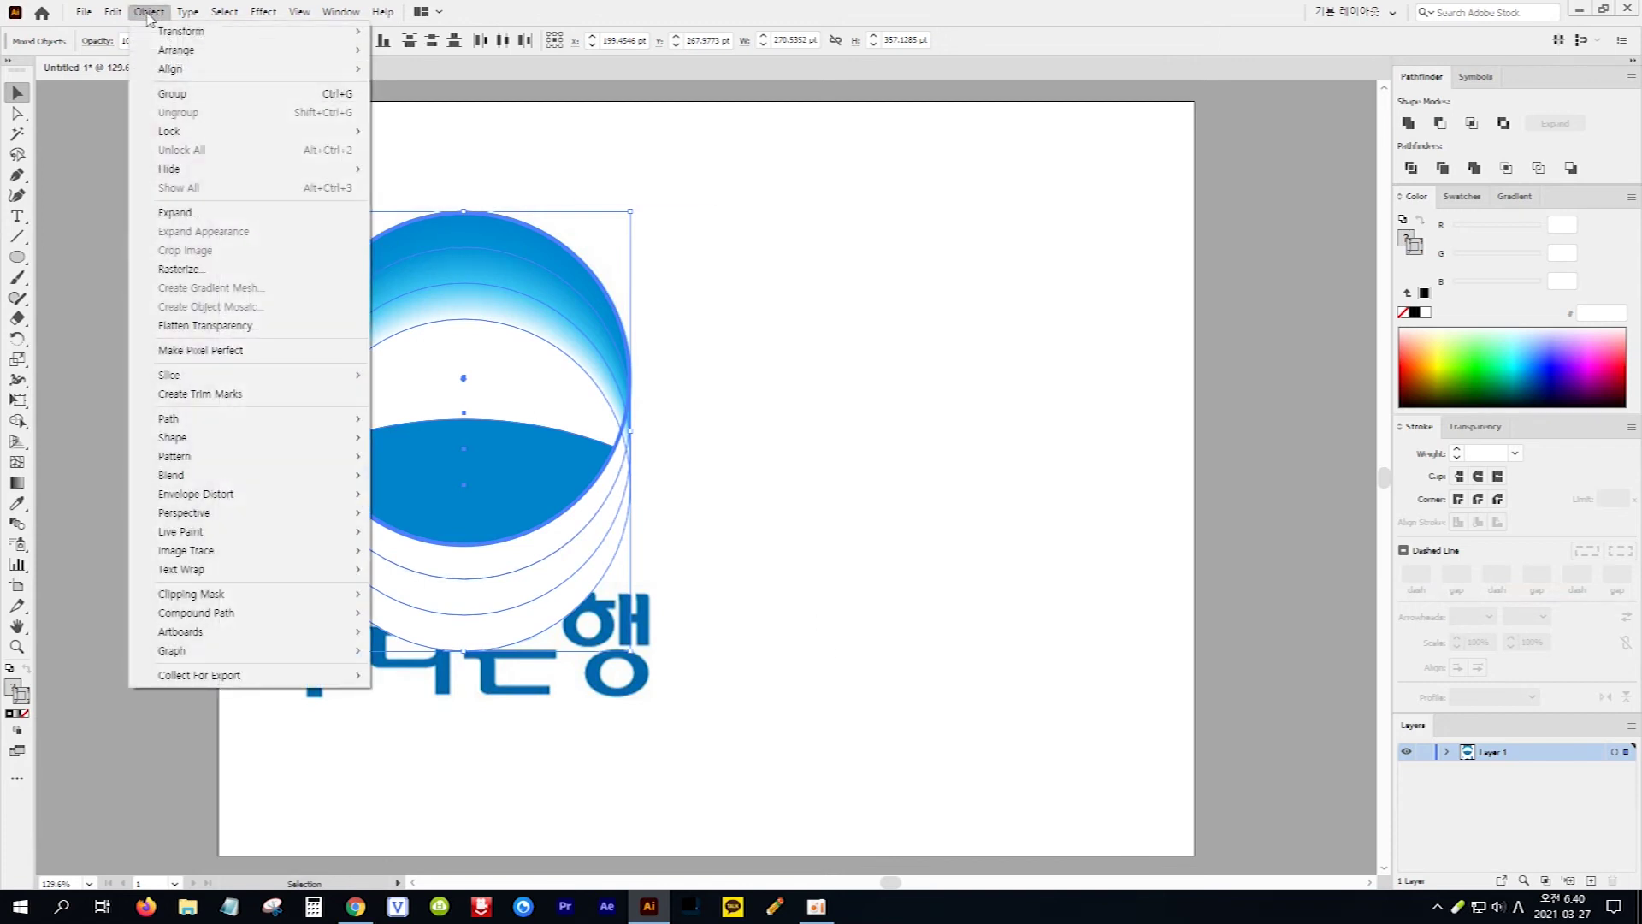
pyautogui.moveTo(204, 598)
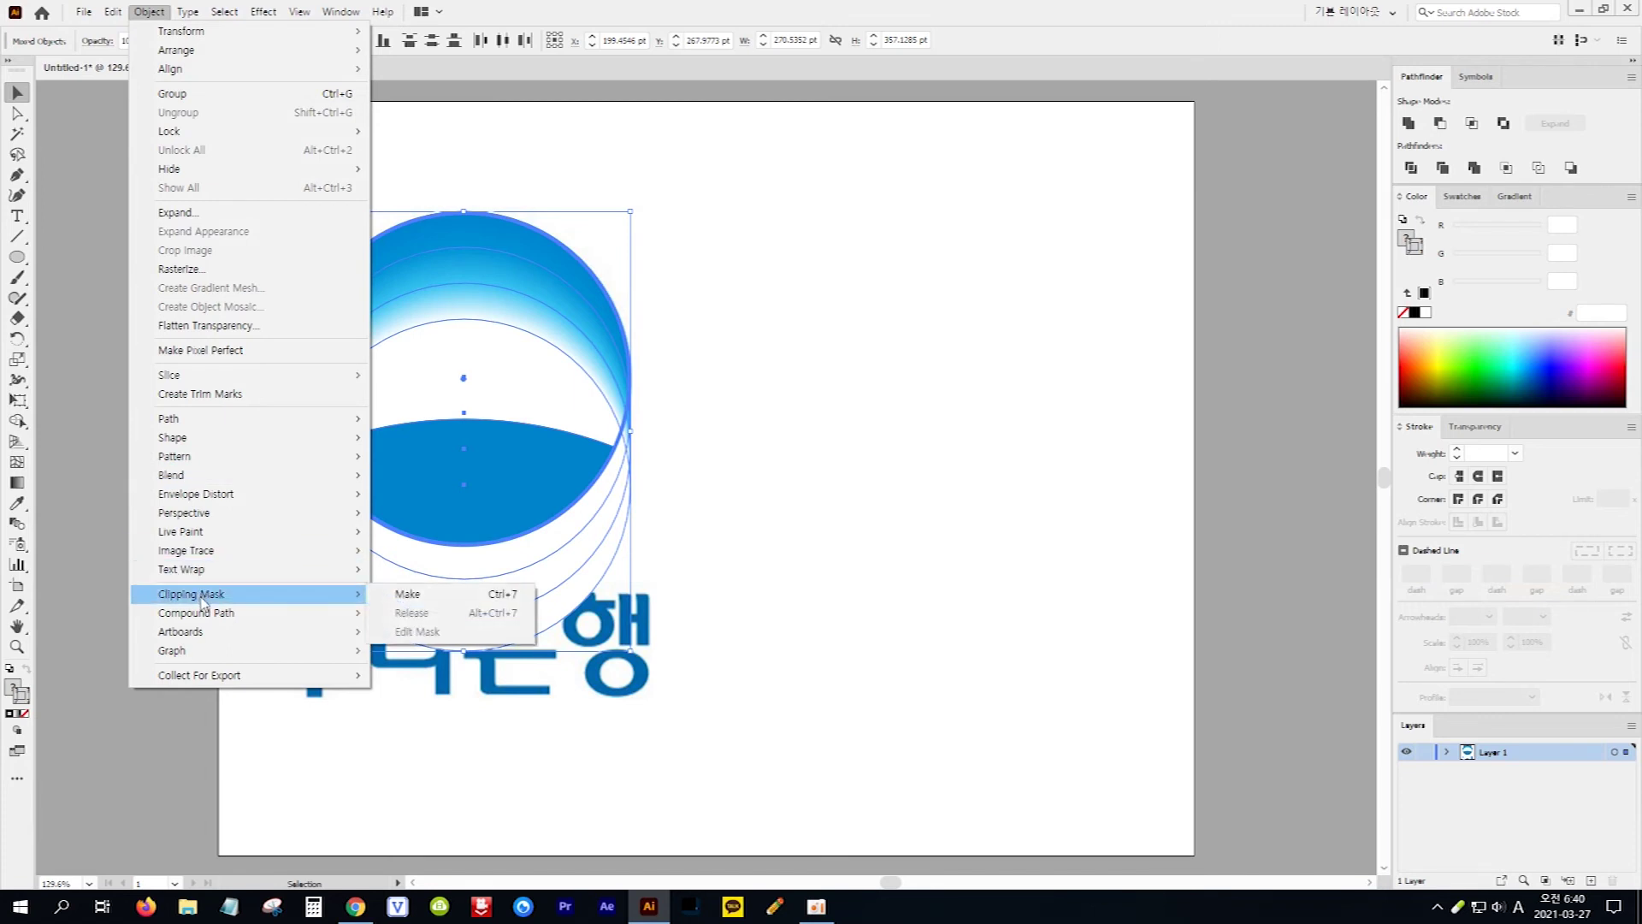
pyautogui.click(407, 594)
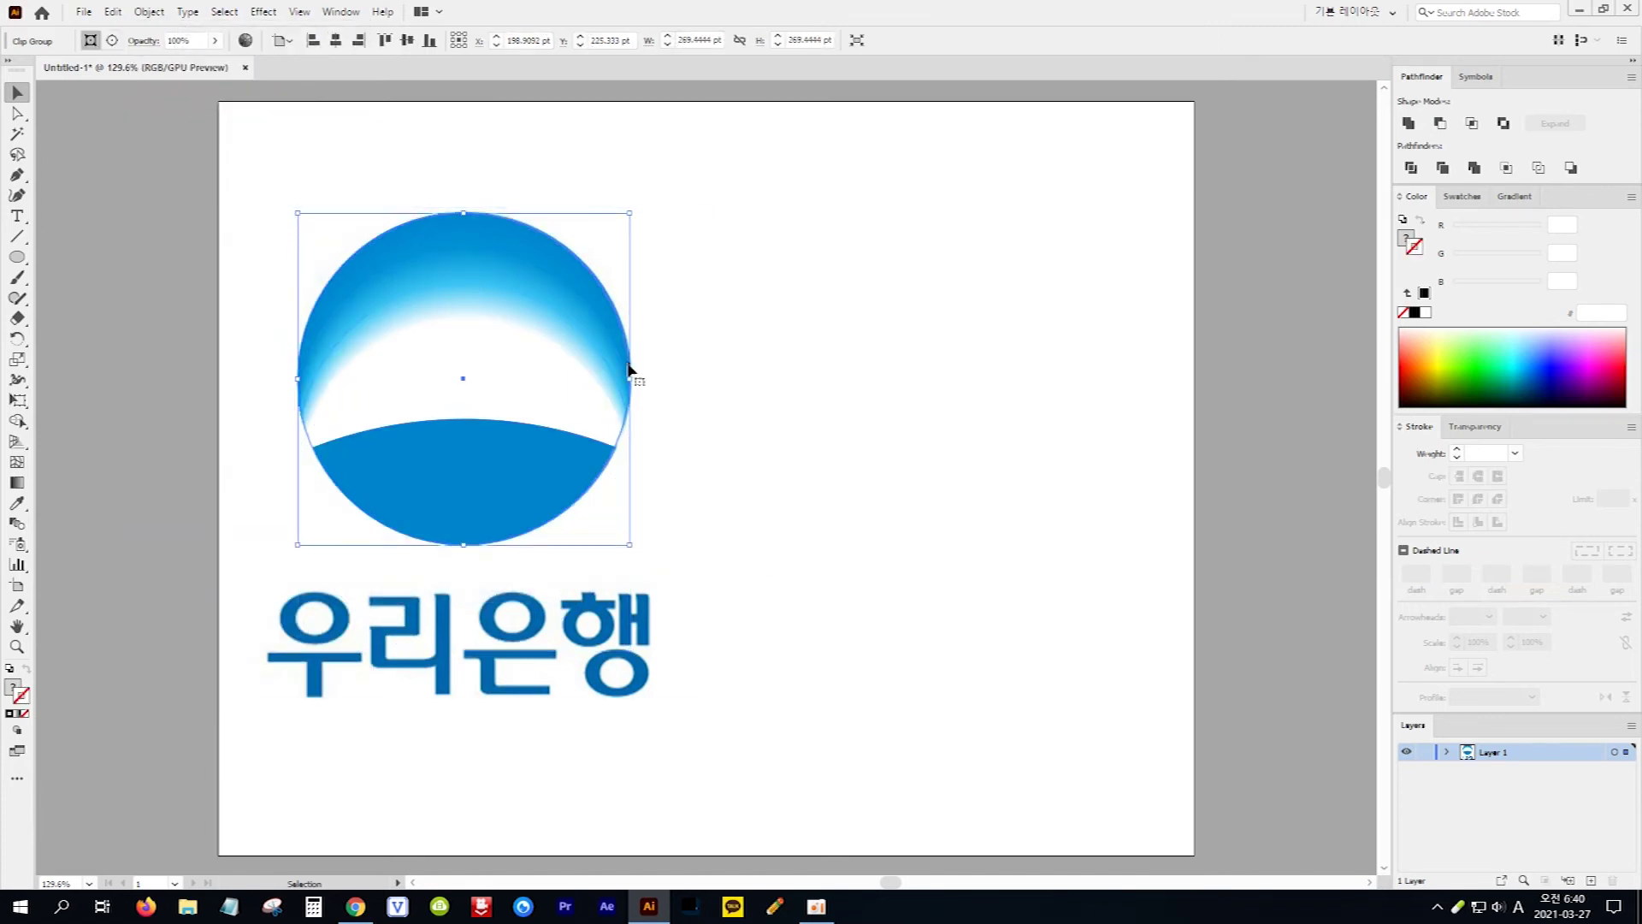
# Move the clipped emblem horizontally to the right, beside the original logo.
pyautogui.moveTo(451, 285); pyautogui.dragTo(836, 285)
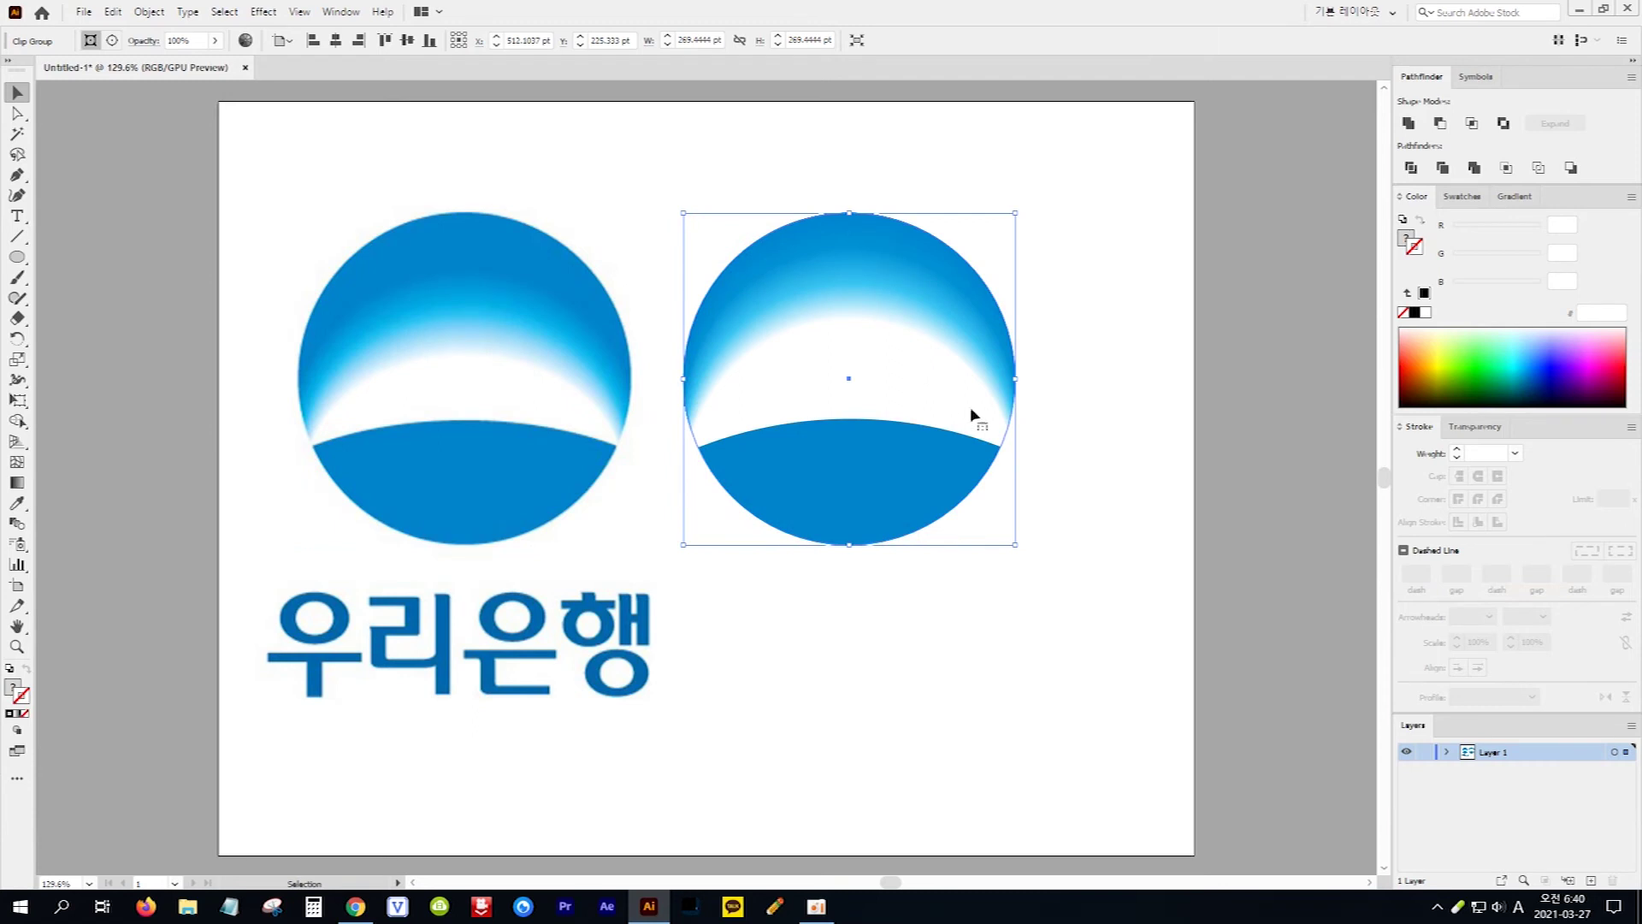
pyautogui.click(1105, 487)
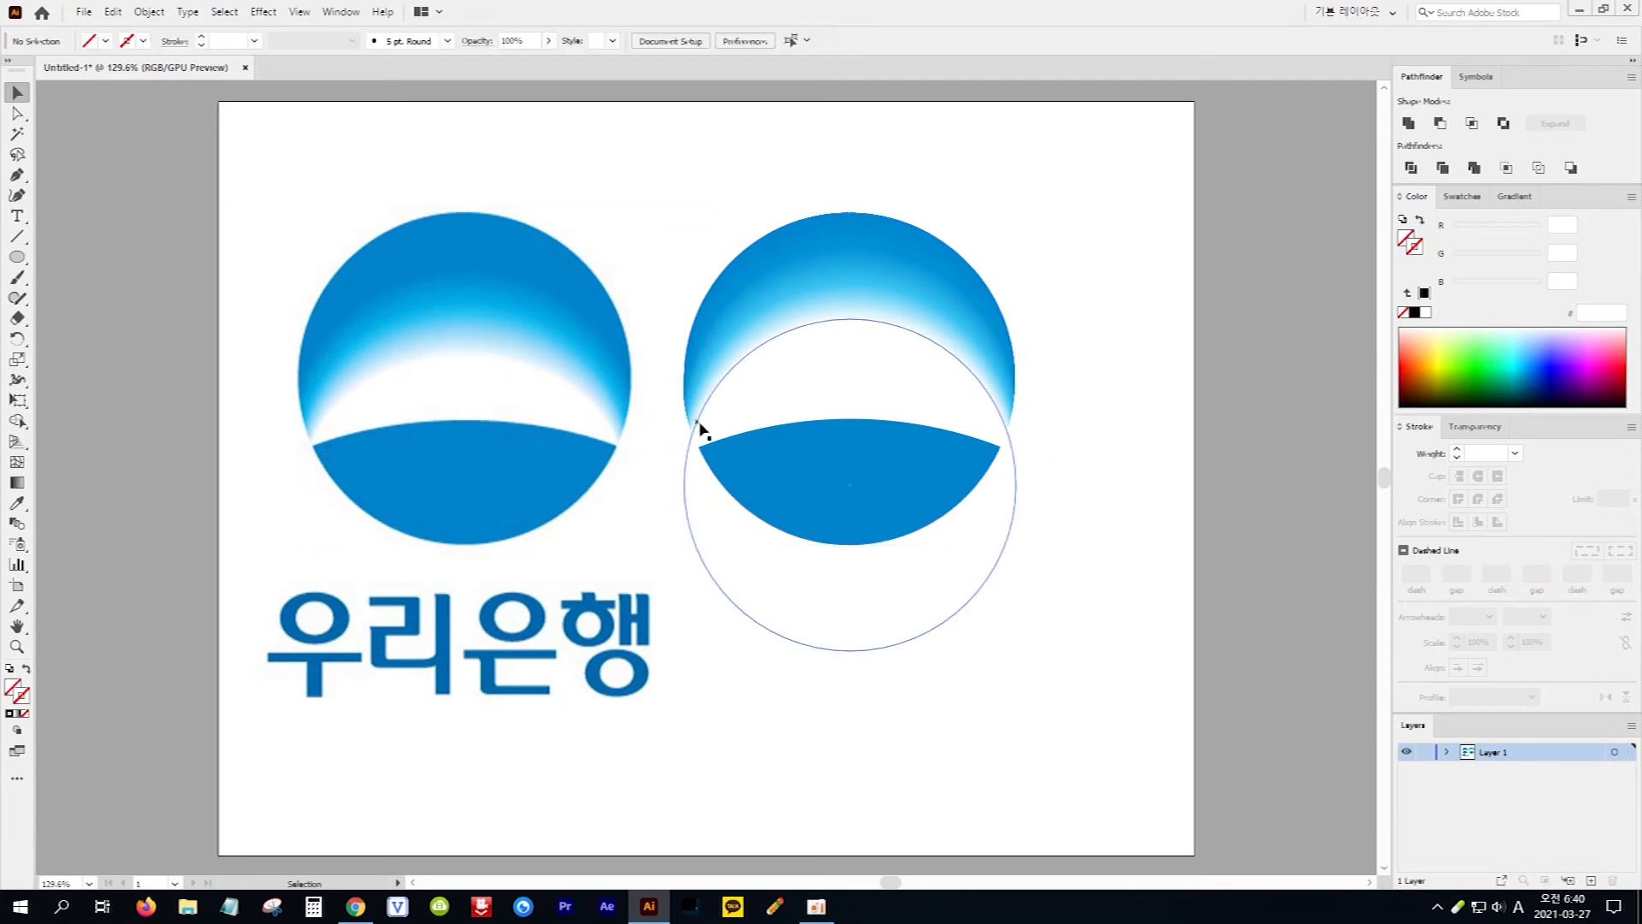
pyautogui.hotkey('ctrl', 'z')
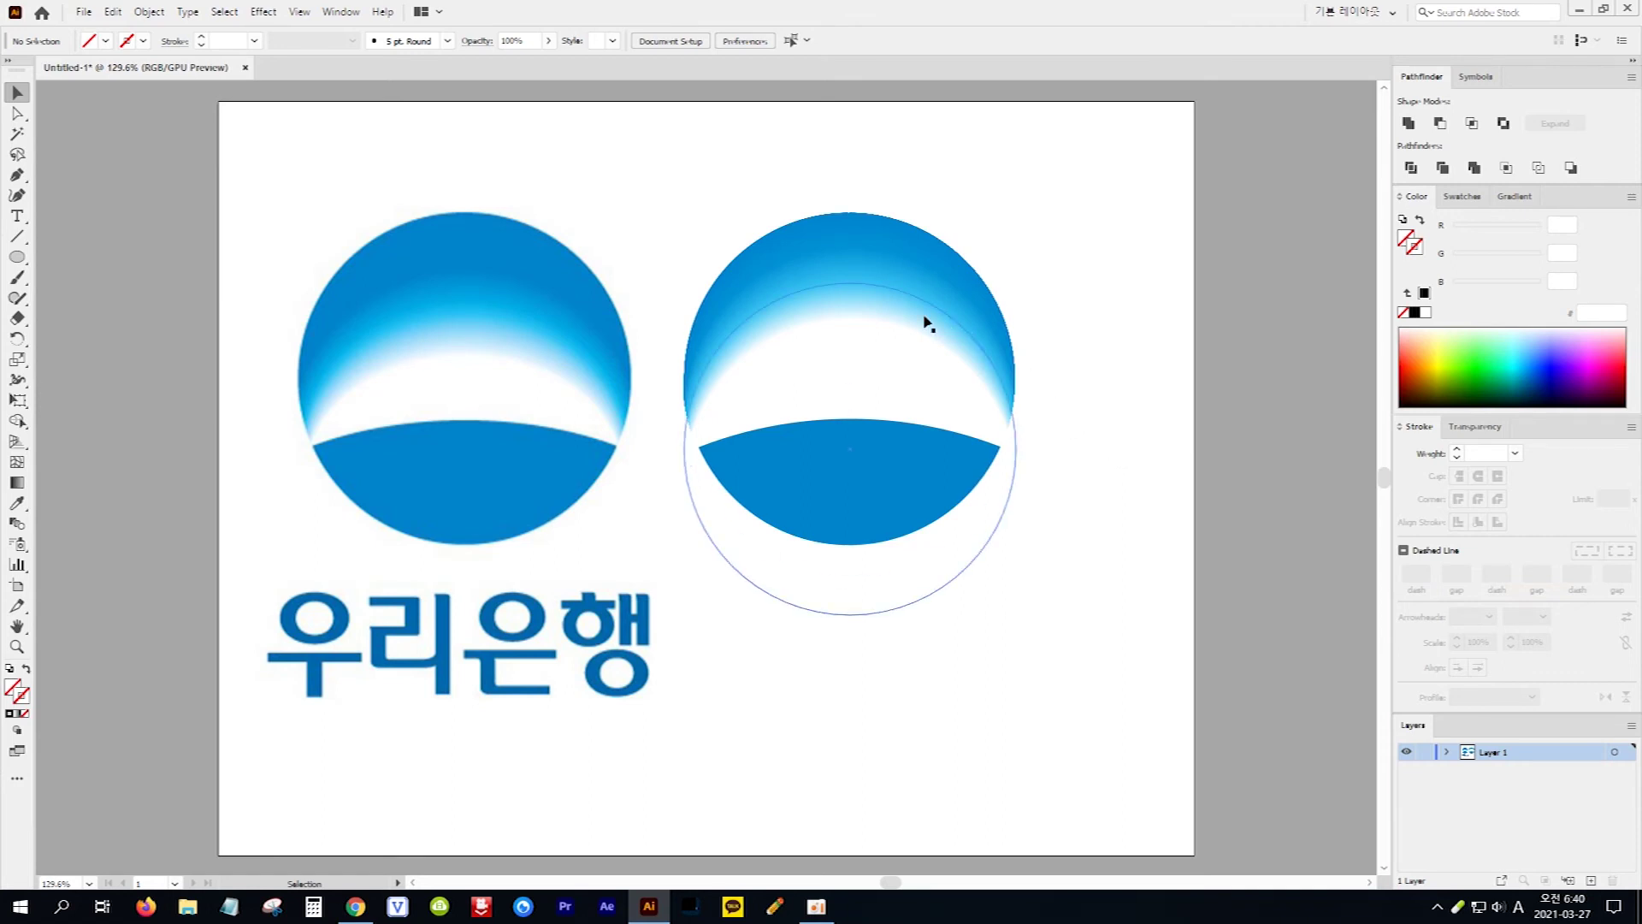
pyautogui.hotkey('ctrl', 'z')
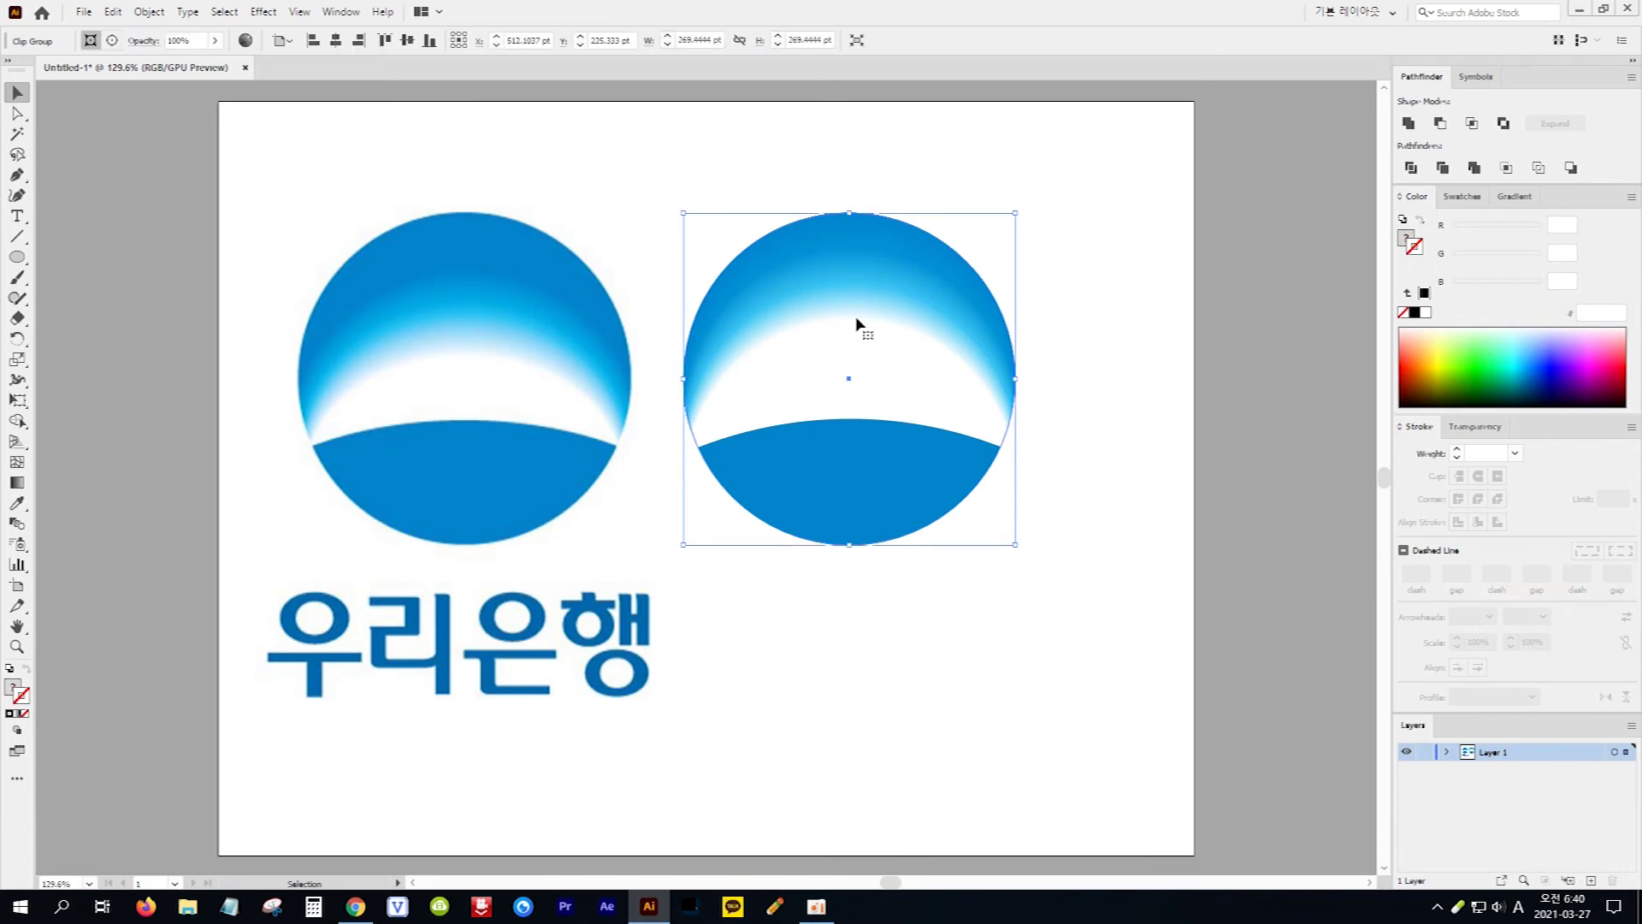
# Isolate the blend nested inside the clipped emblem so its individual circles can be edited.
pyautogui.doubleClick(857, 325)
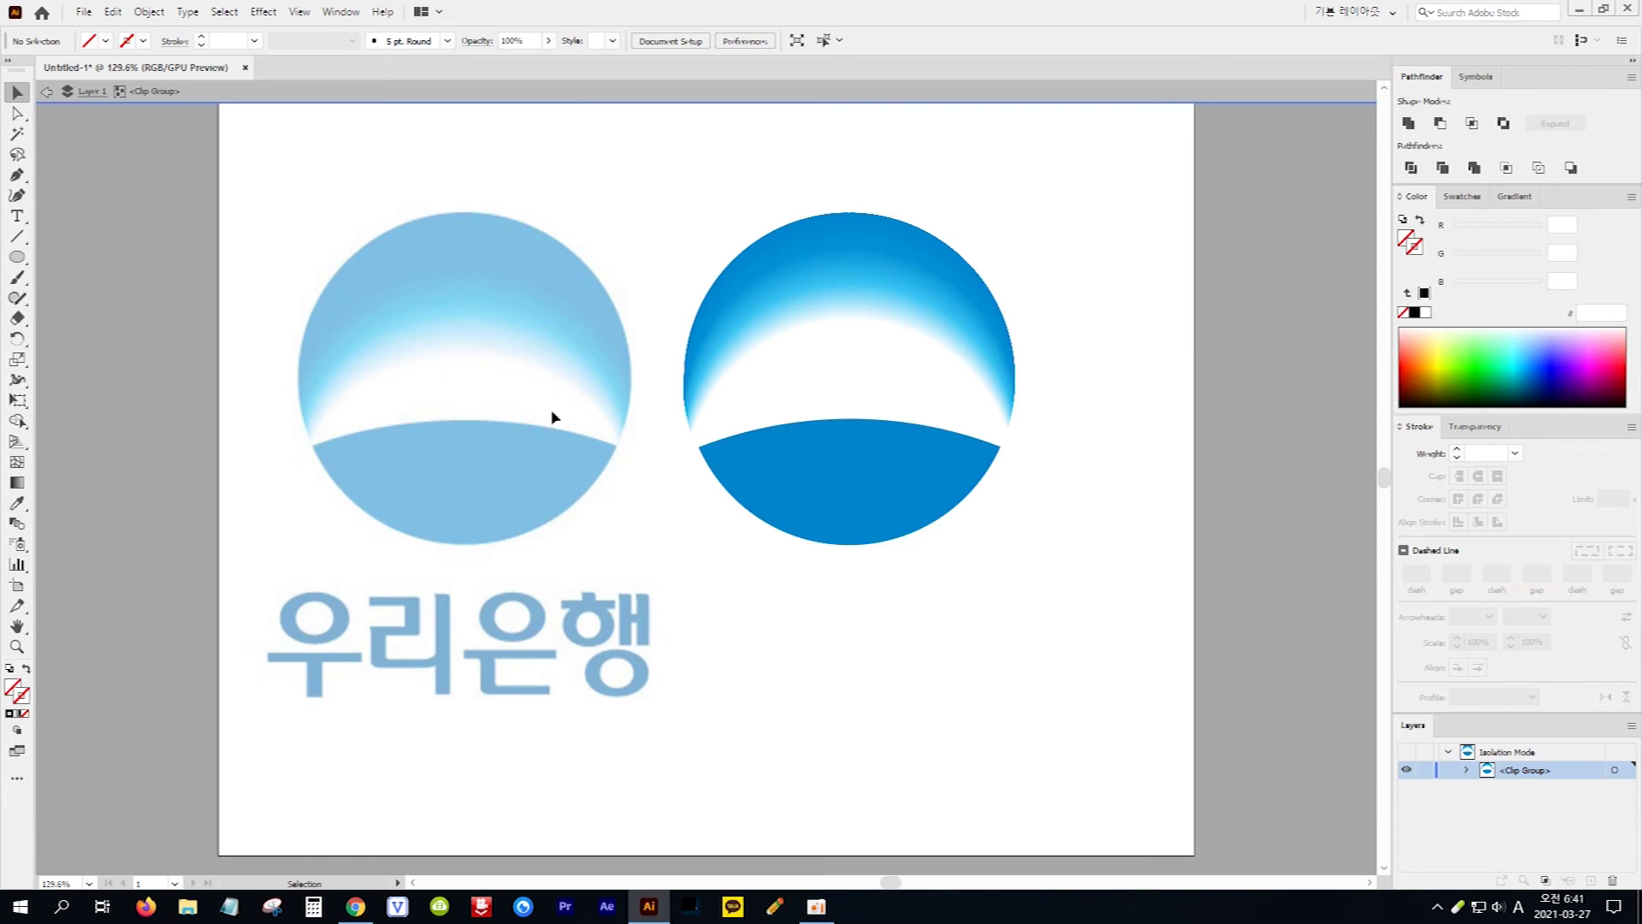
pyautogui.click(863, 394)
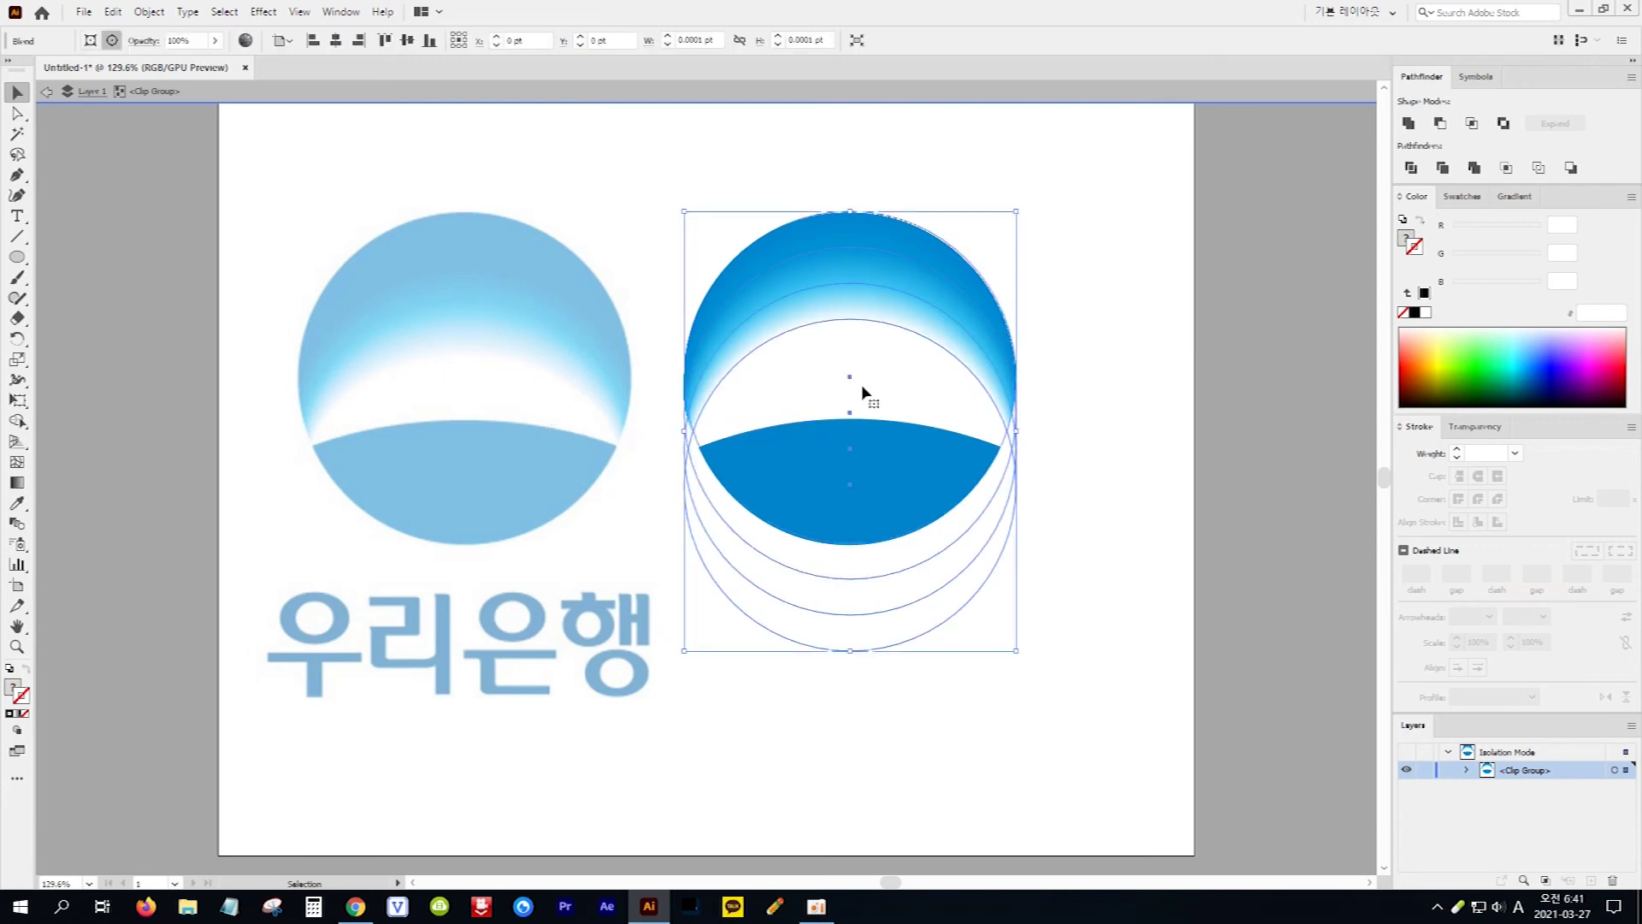
pyautogui.doubleClick(864, 393)
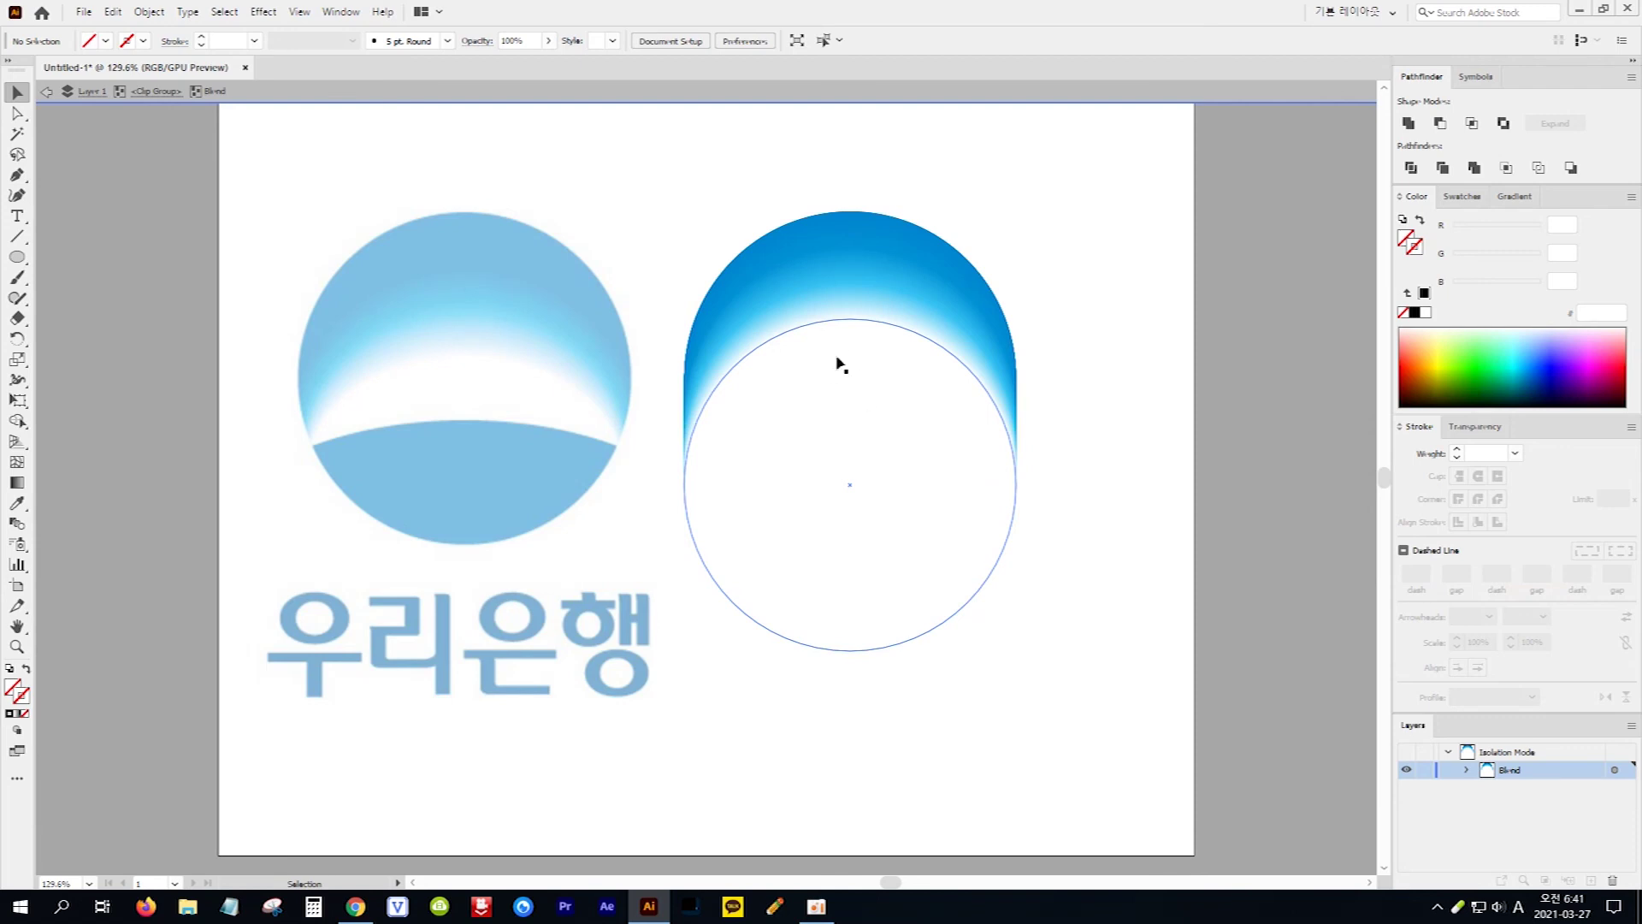
# Nudge the blend's white circle straight down to lower the white arc's upper edge, matching the original logo.
pyautogui.click(872, 386)
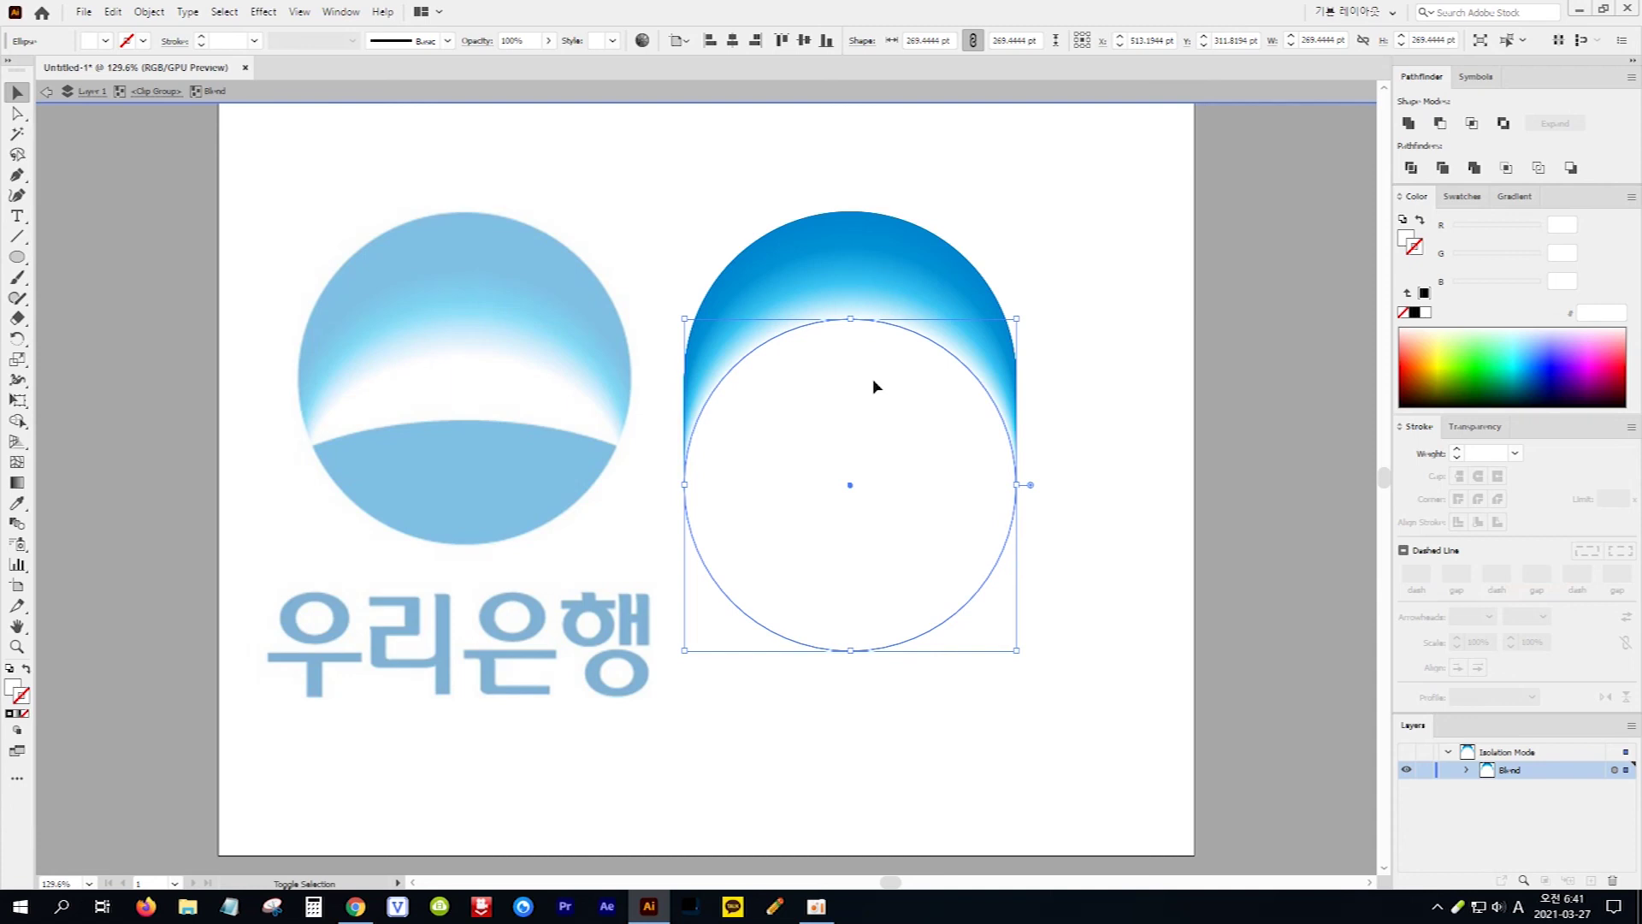
pyautogui.press('Down')
pyautogui.press('Down')
pyautogui.press('Down')
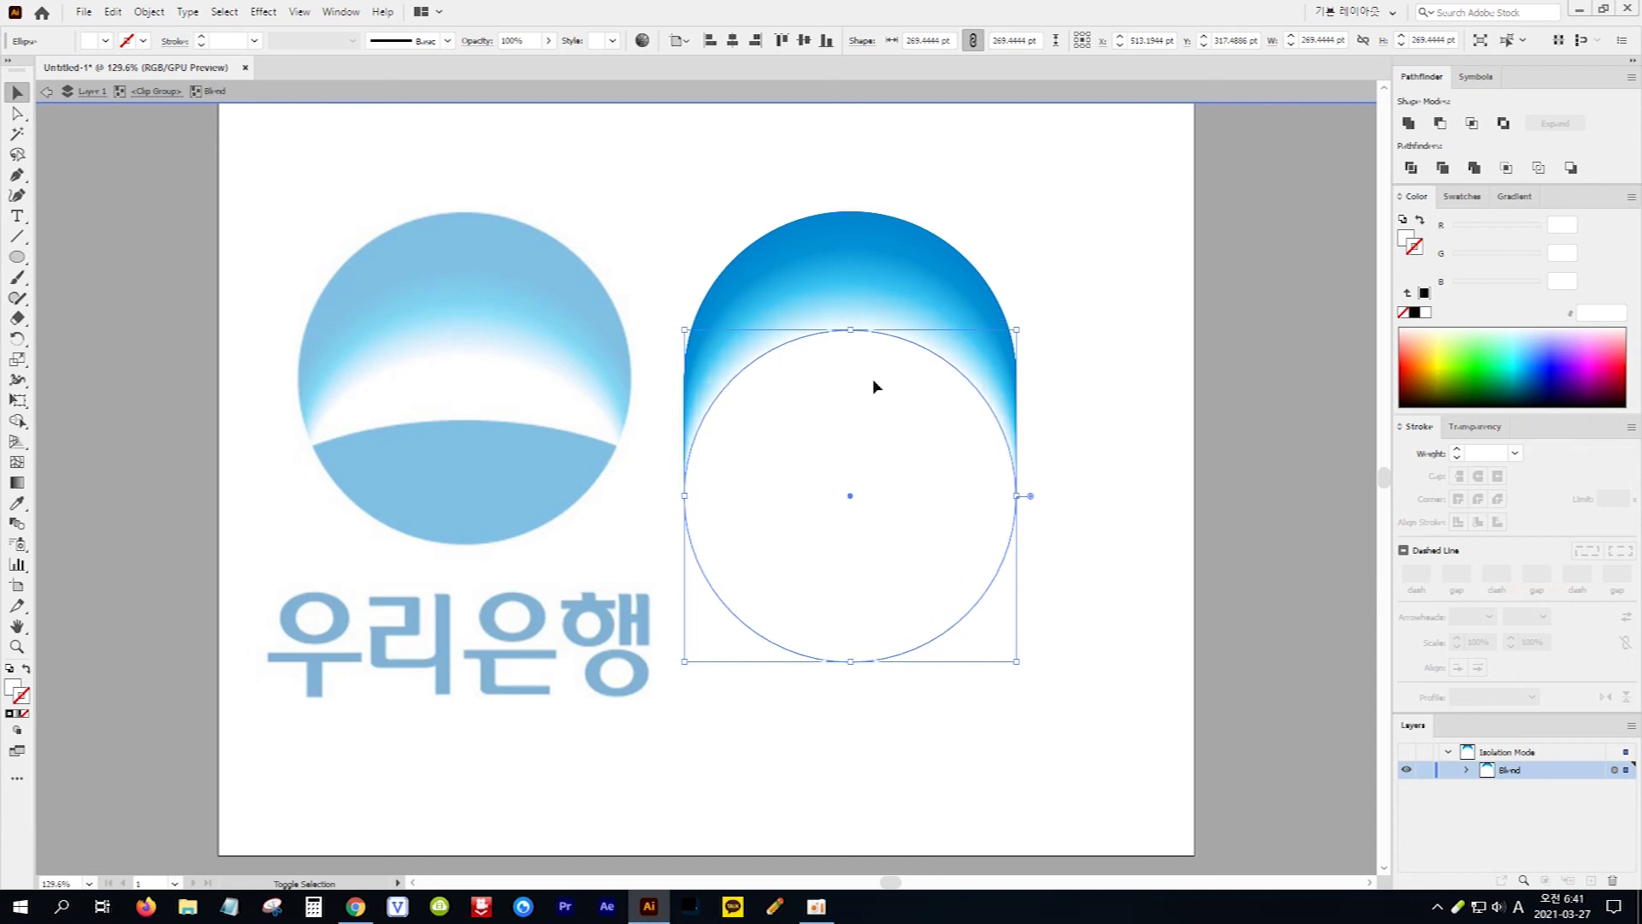
pyautogui.press('Down')
pyautogui.press('Down')
pyautogui.press('Down')
pyautogui.press('Down')
pyautogui.press('Down')
pyautogui.press('Down')
pyautogui.press('Down')
pyautogui.press('Down')
pyautogui.press('Down')
# Nudge the blend's light-blue middle circle straight down by about 8.5 pt.
pyautogui.moveTo(877, 366); pyautogui.dragTo(847, 322)
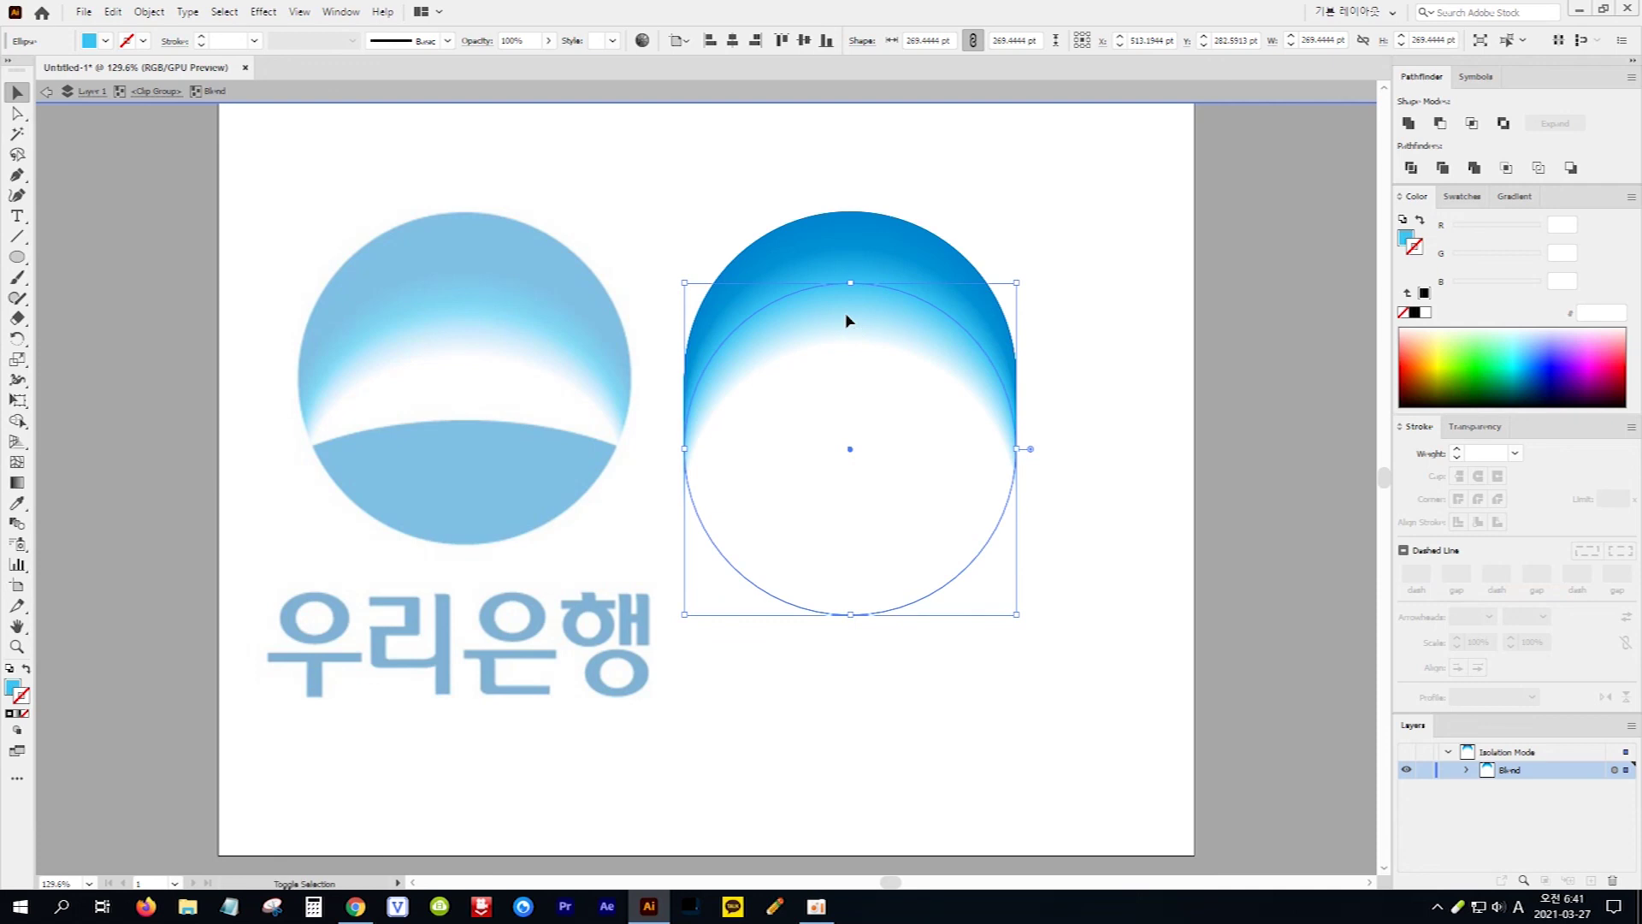
pyautogui.press('Down')
pyautogui.press('Down')
pyautogui.press('Down')
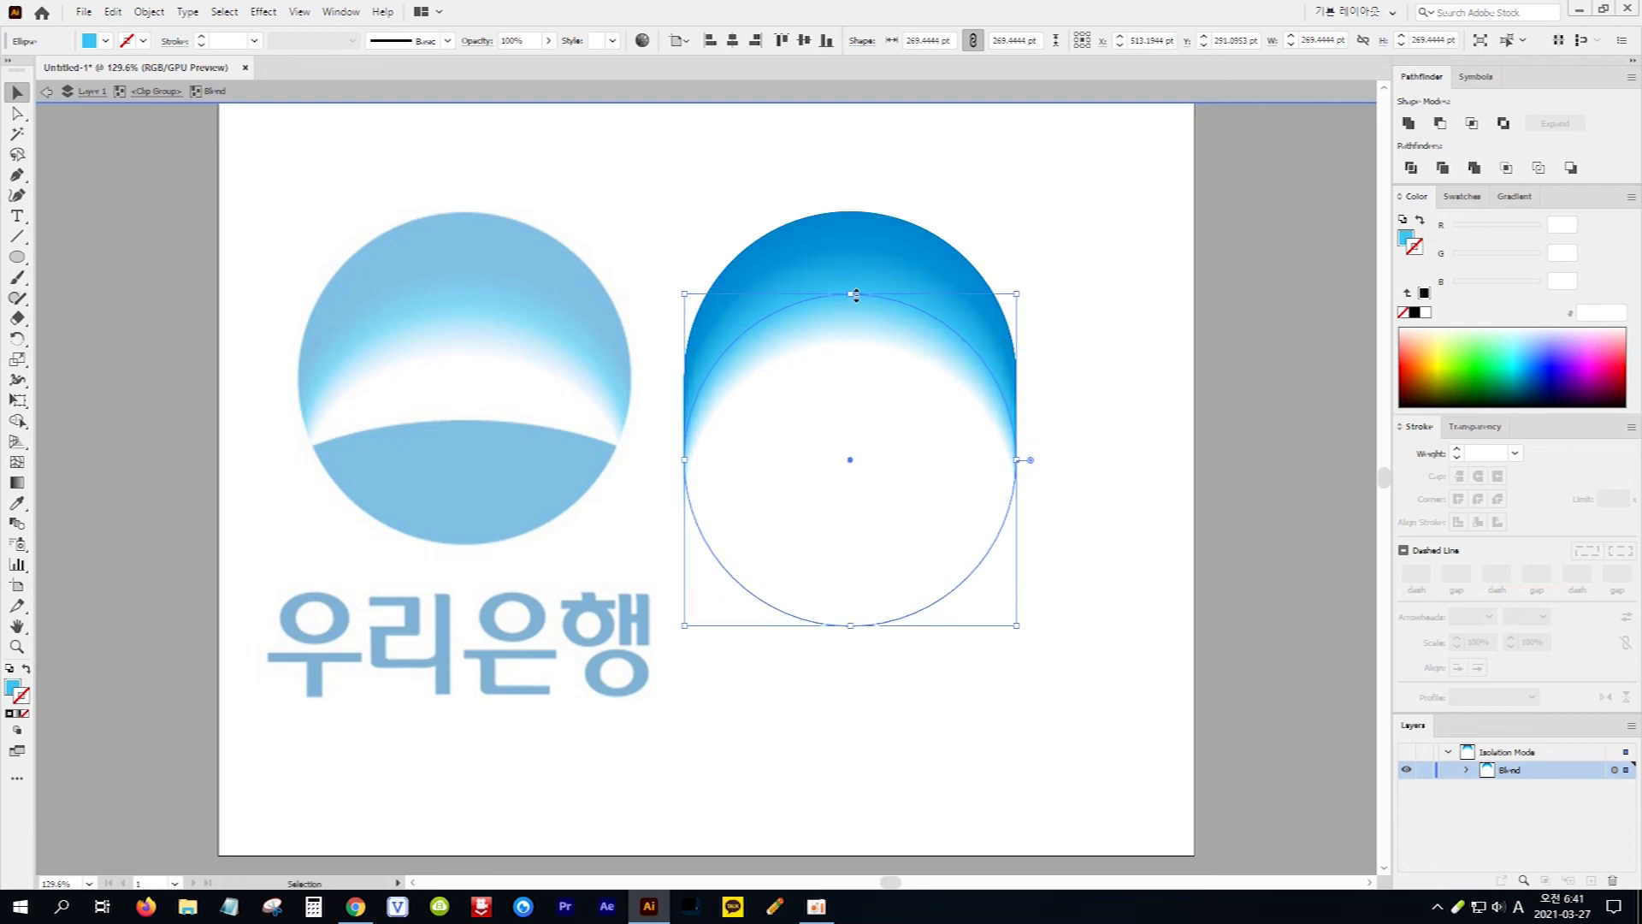
# Nudge the darker blue circle above the light-blue one straight down by about 5.7 pt.
pyautogui.moveTo(863, 333); pyautogui.dragTo(862, 270)
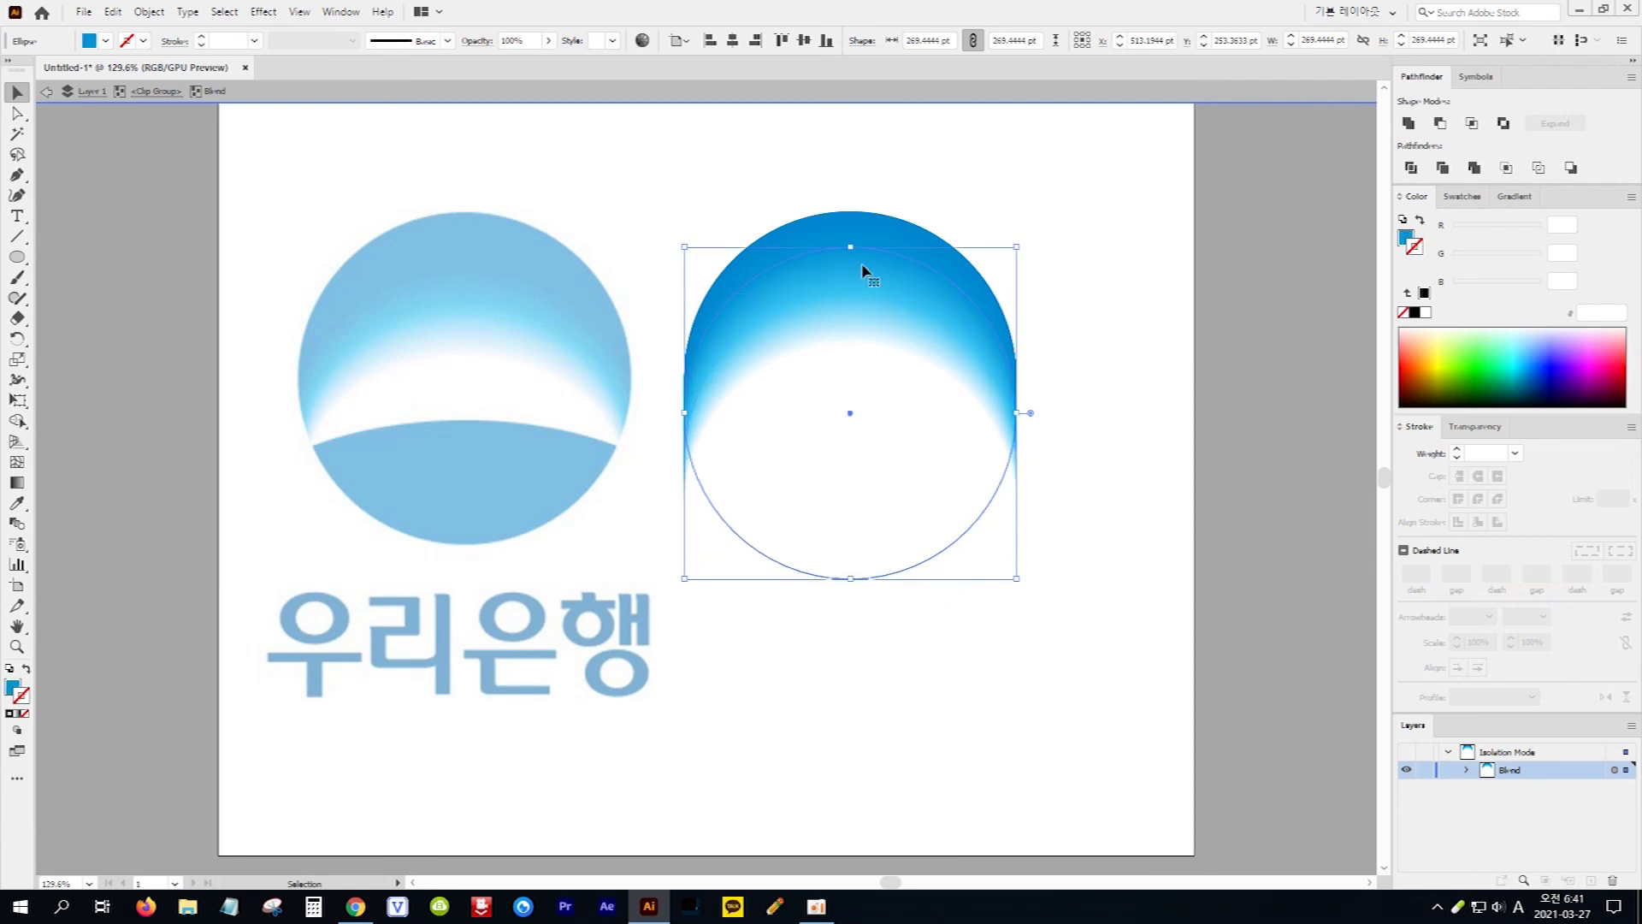
pyautogui.press('Down')
pyautogui.press('Down')
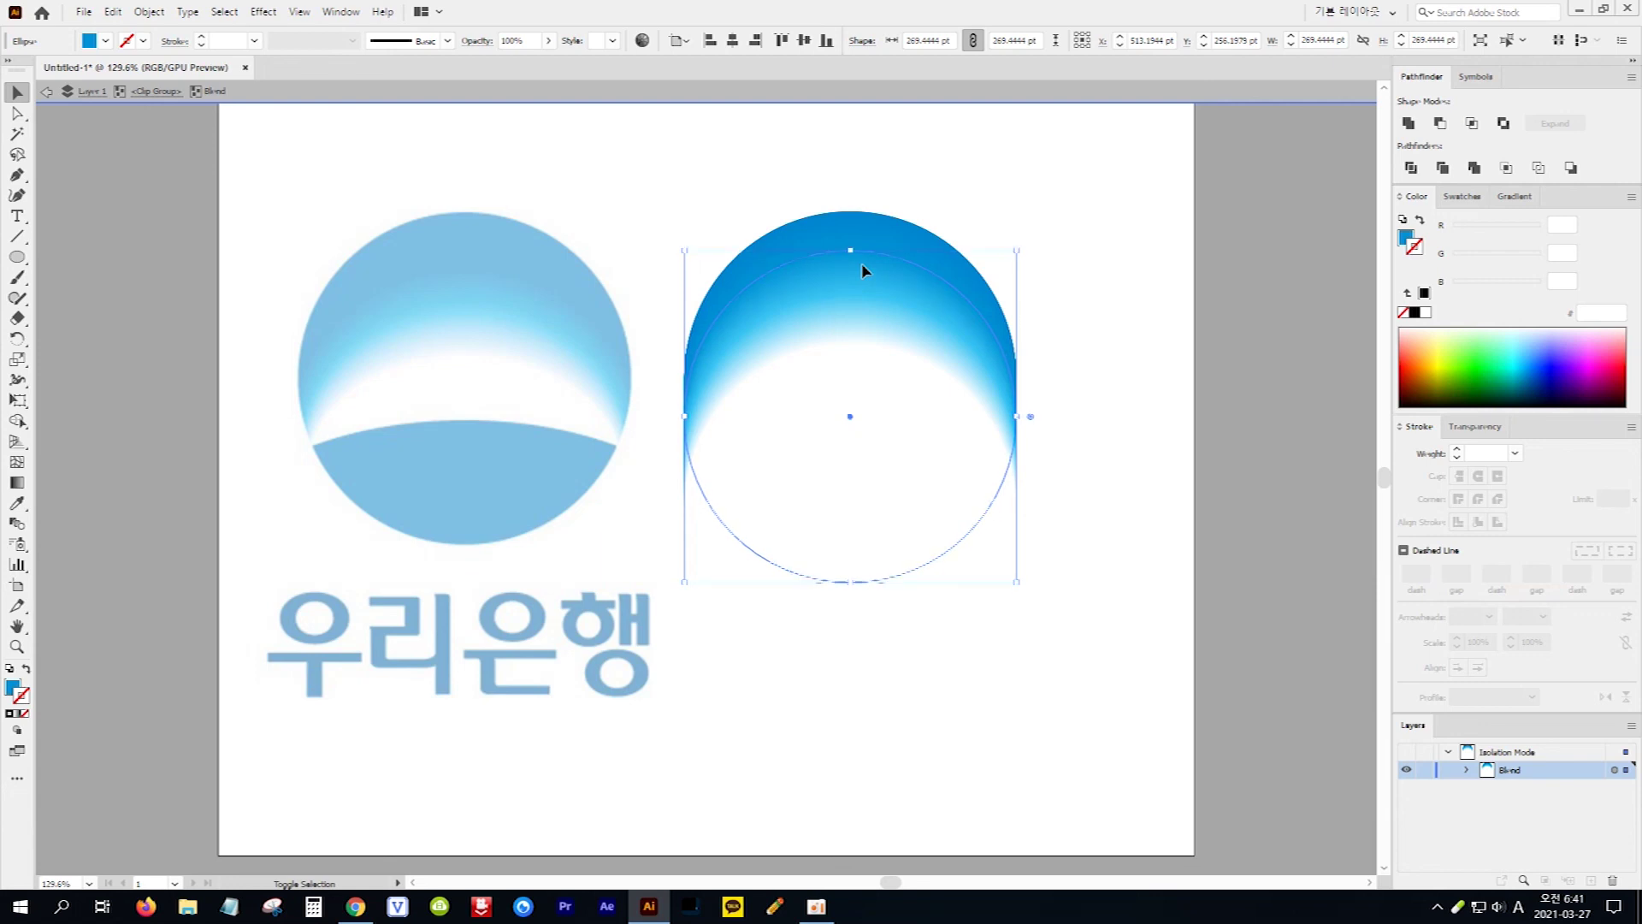
pyautogui.moveTo(858, 282); pyautogui.dragTo(856, 367)
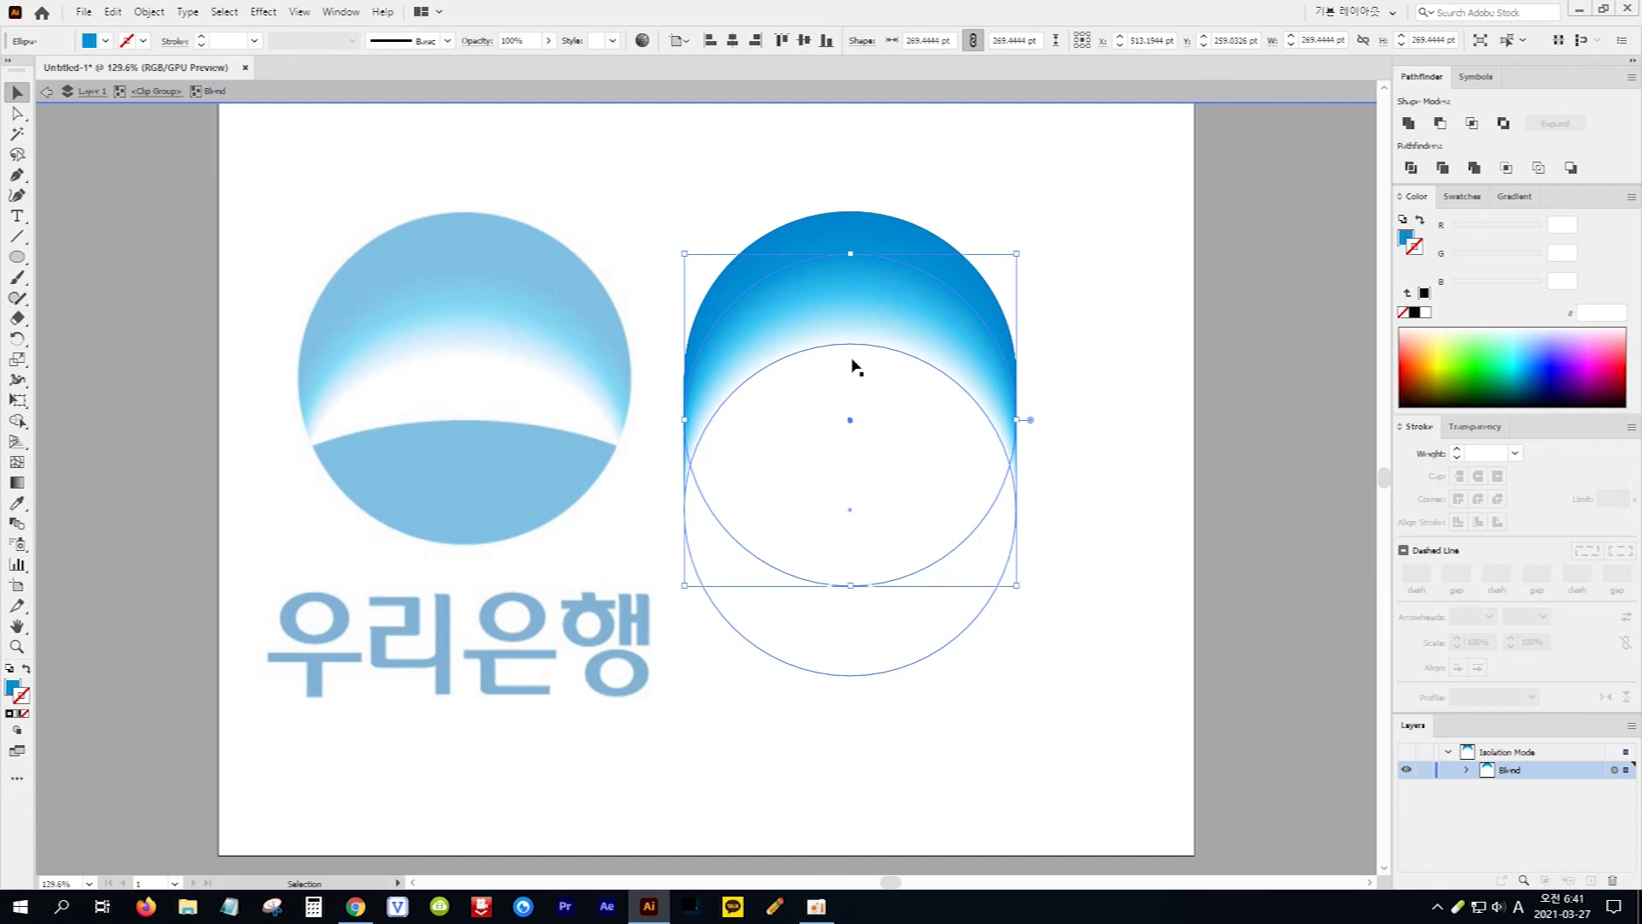
pyautogui.moveTo(855, 366); pyautogui.dragTo(843, 255)
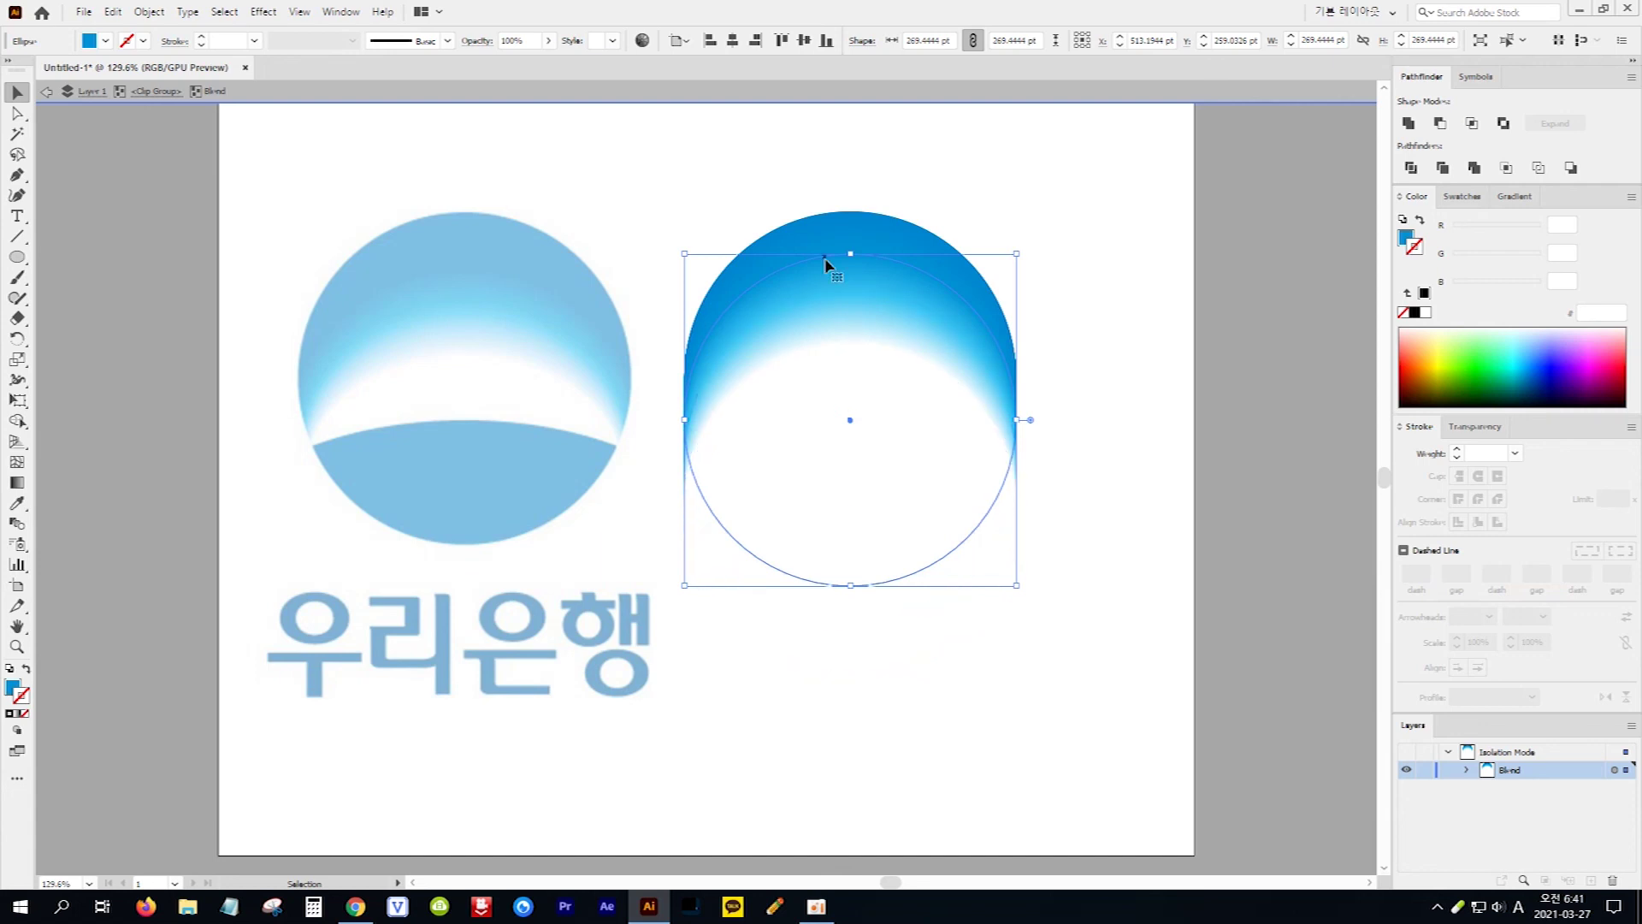
# Leave isolation mode and deselect the adjusted emblem.
pyautogui.click(694, 96)
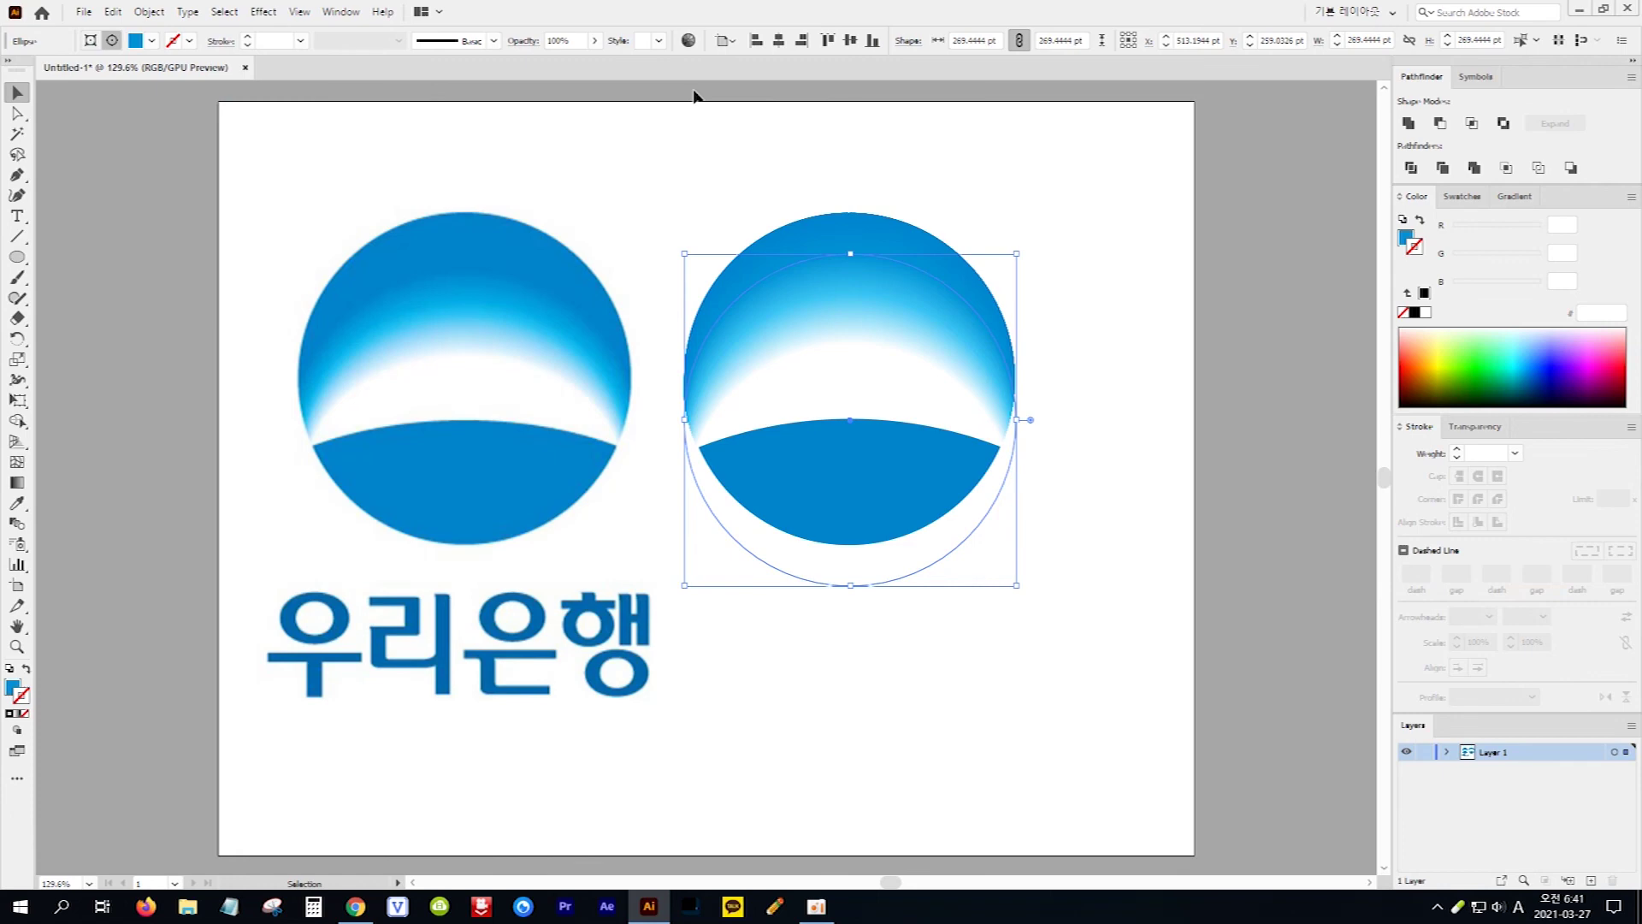
pyautogui.click(1152, 475)
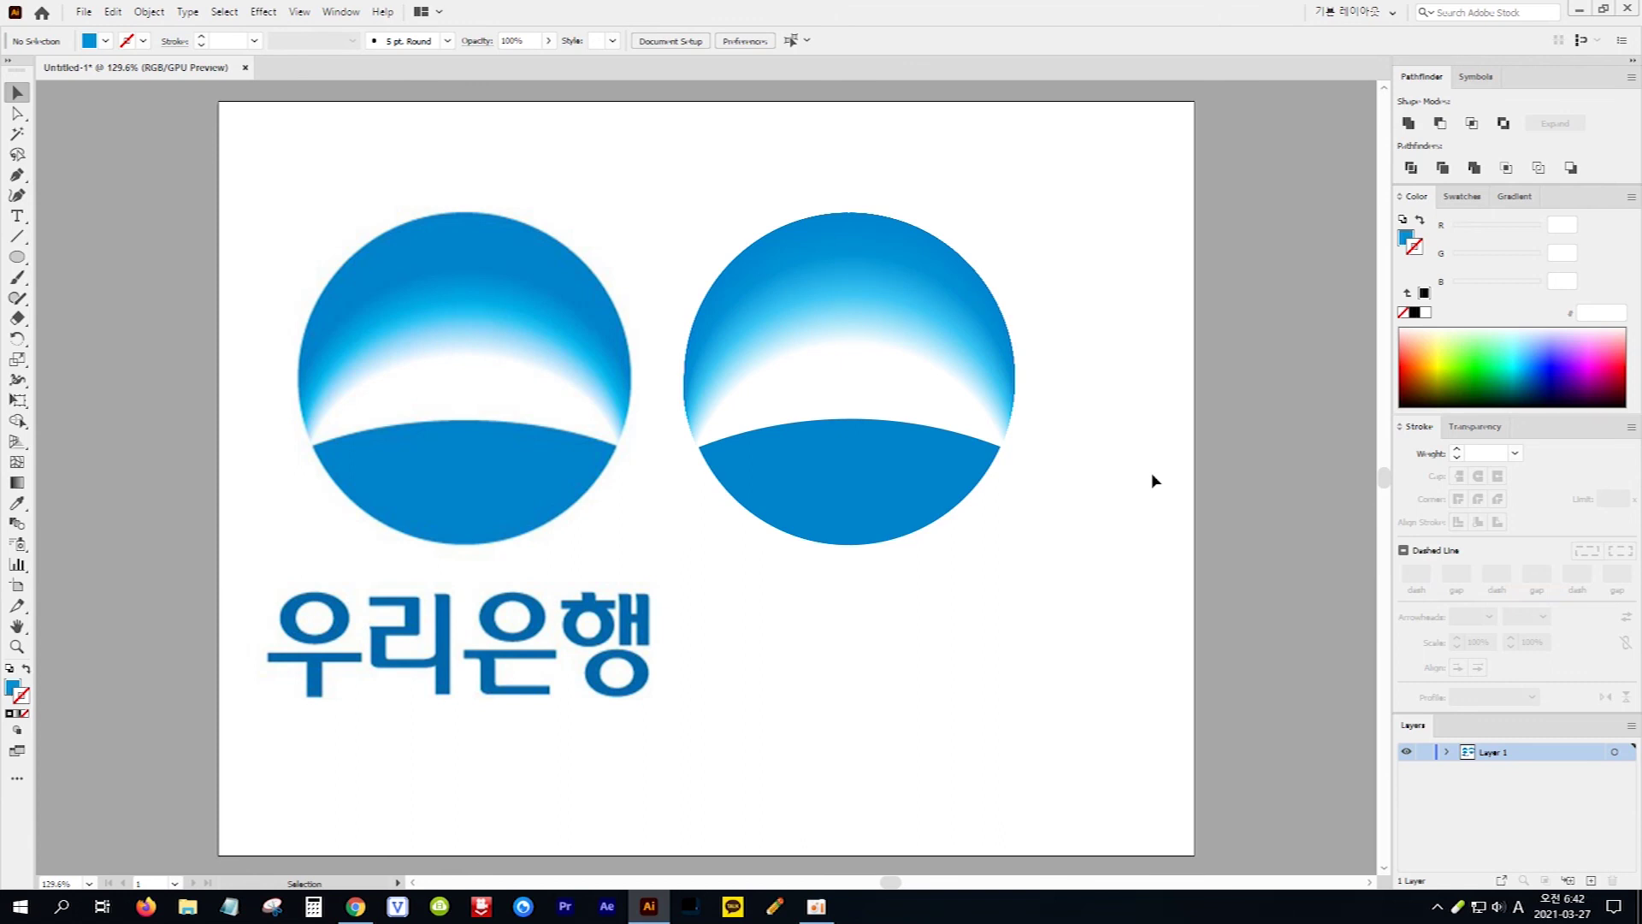
pyautogui.moveTo(862, 369); pyautogui.dragTo(856, 320)
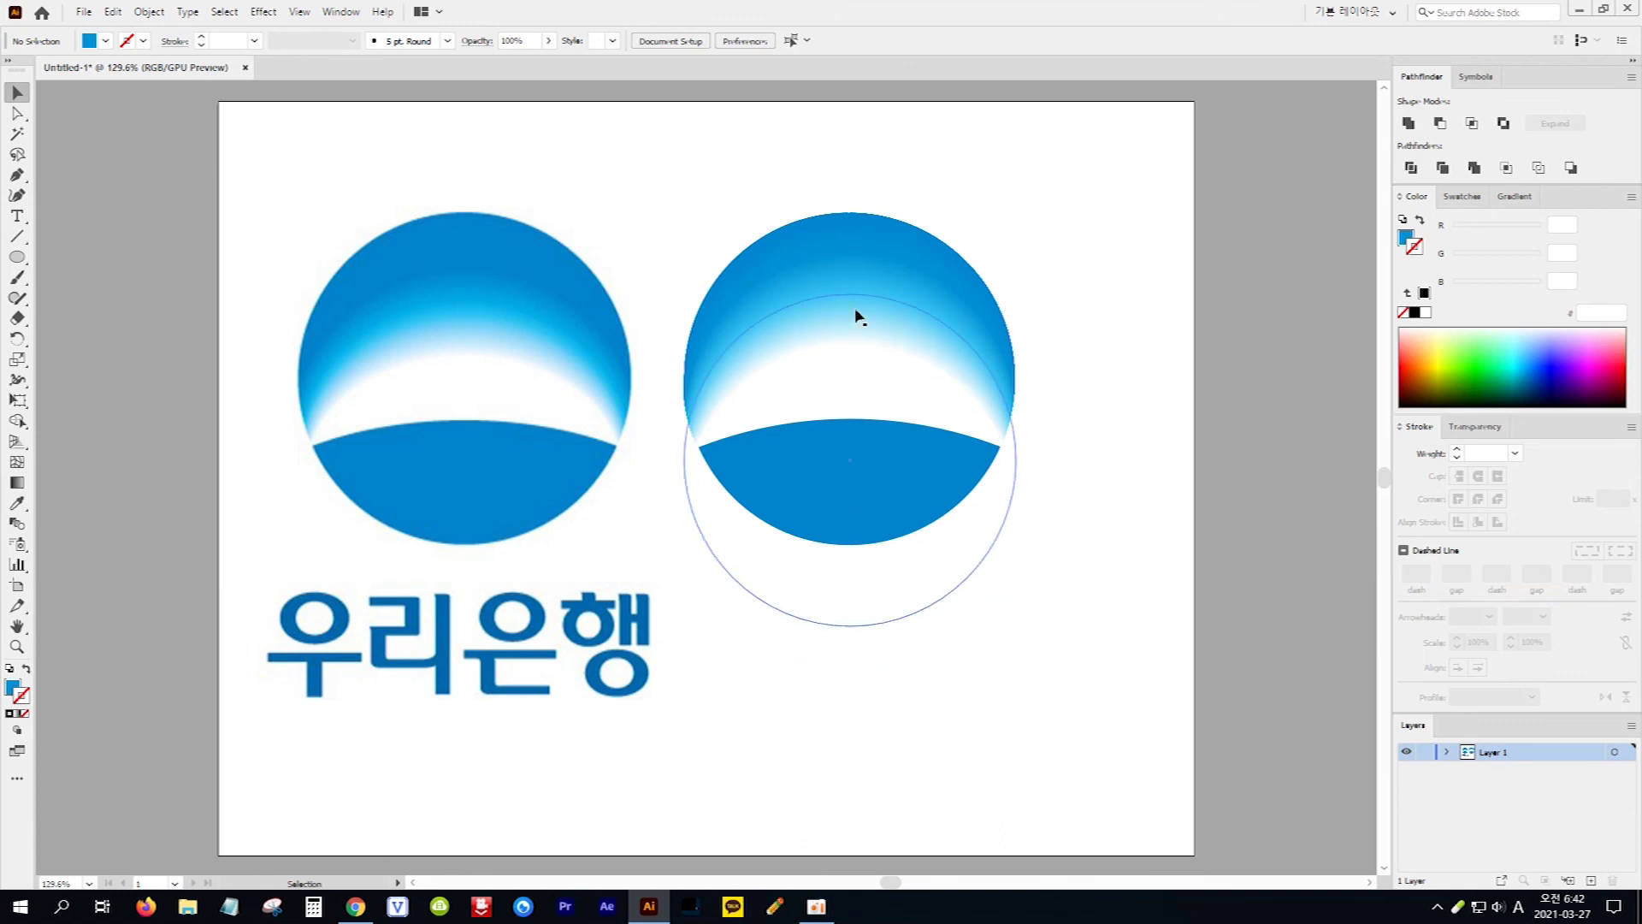